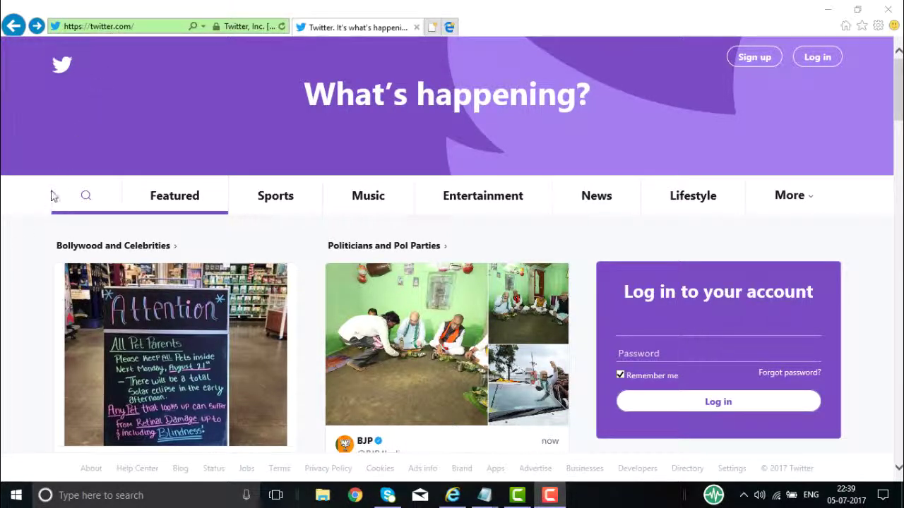
- Open the sign-up form and enter the name 'Staas Consulting'
{"action": "scroll", "coordinate": [36, 202], "scroll_direction": "down", "scroll_amount": 5}
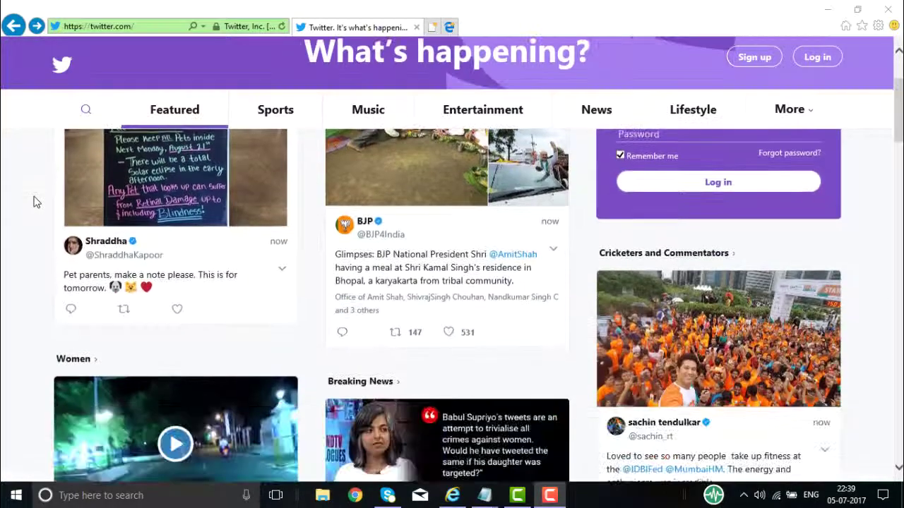
{"action": "scroll", "coordinate": [37, 202], "scroll_direction": "up", "scroll_amount": 5}
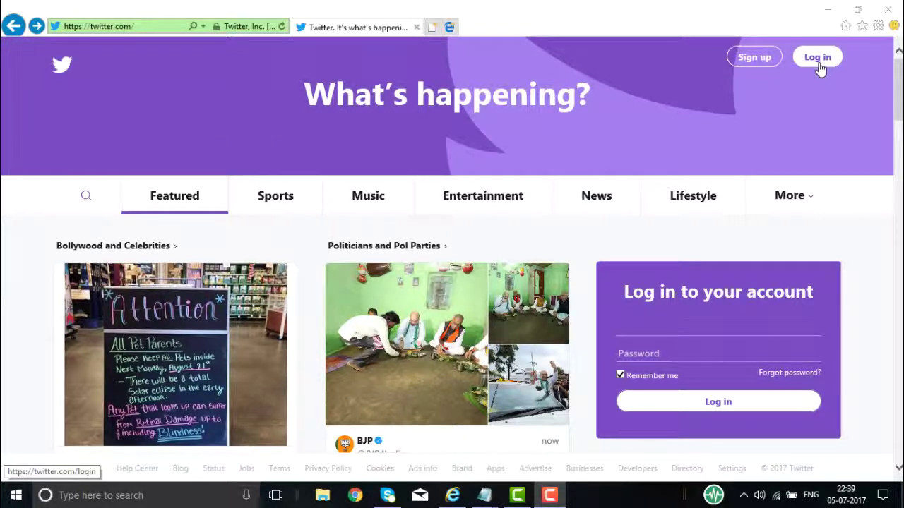
{"action": "left_click", "coordinate": [747, 65]}
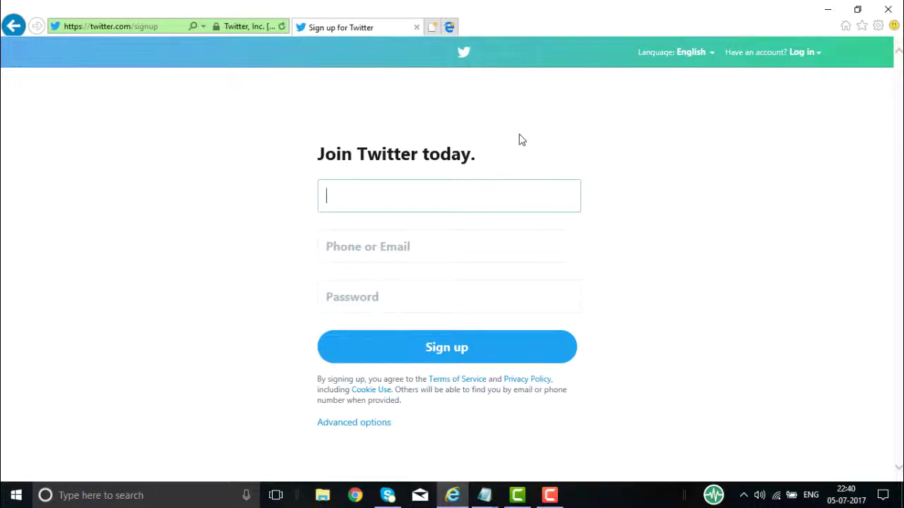
{"action": "type", "text": "D"}
{"action": "key", "text": "BackSpace"}
{"action": "type", "text": "Staa"}
{"action": "type", "text": "s Consulting"}
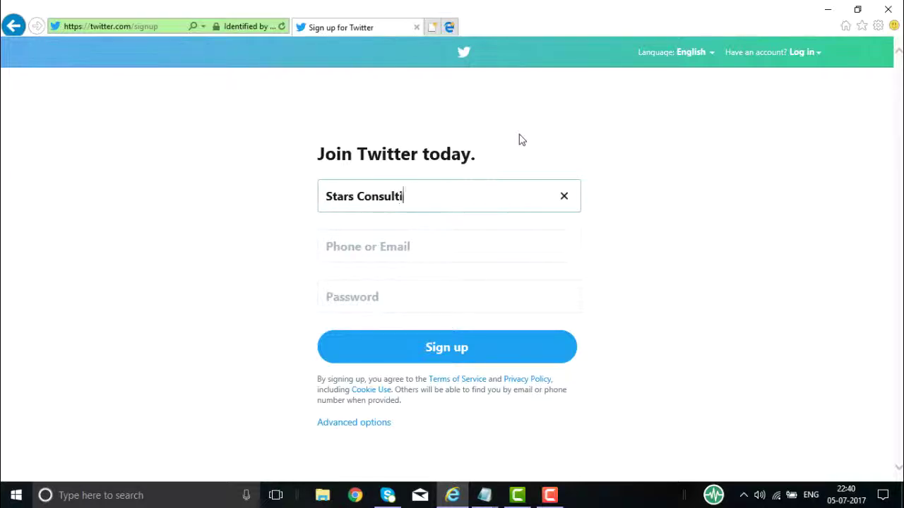
- Enter the e-mail address and password, then submit the form to create the account
{"action": "left_click", "coordinate": [375, 248]}
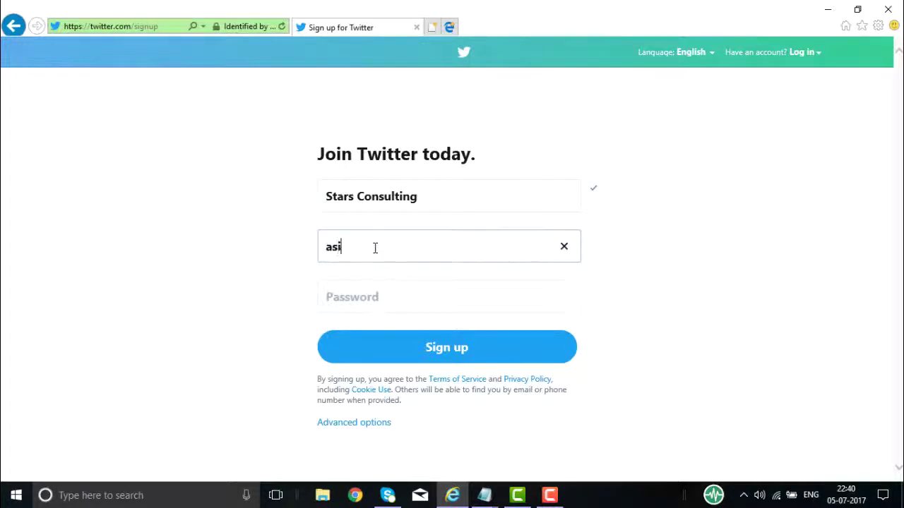
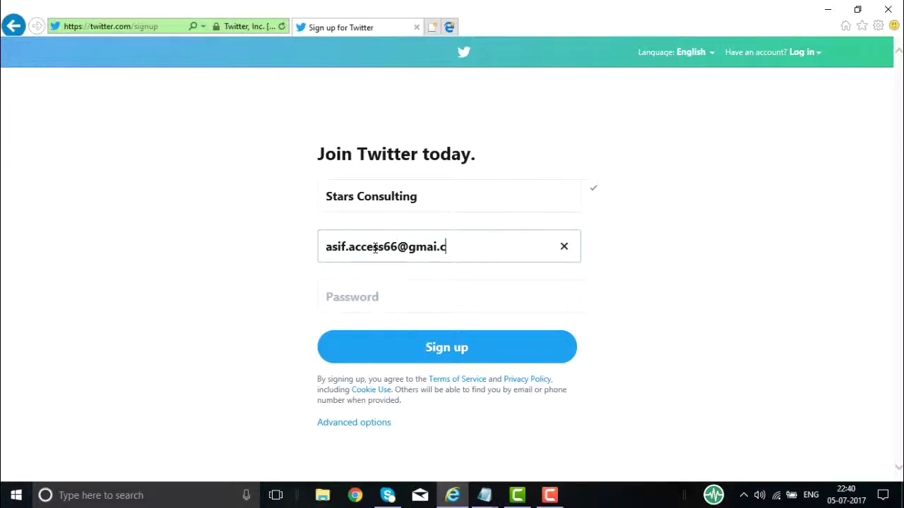
{"action": "left_click", "coordinate": [354, 300]}
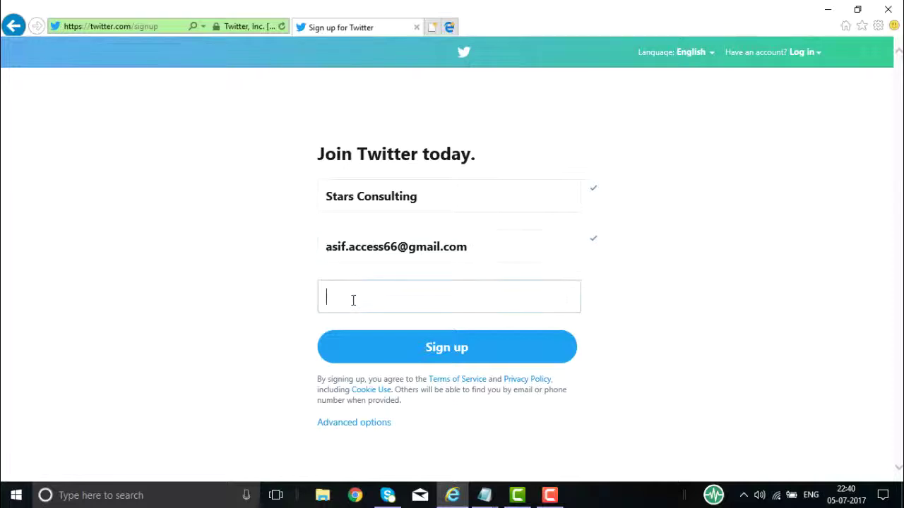
{"action": "type", "text": "•••"}
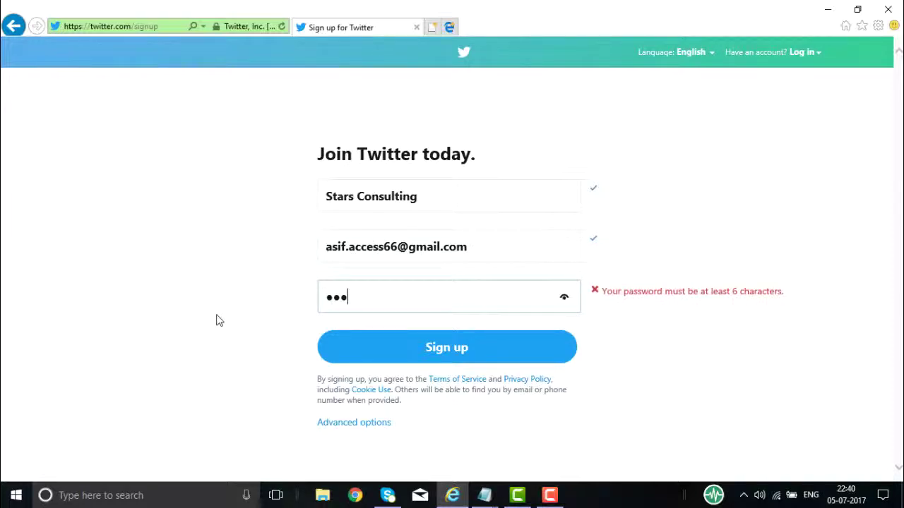
{"action": "type", "text": "•••"}
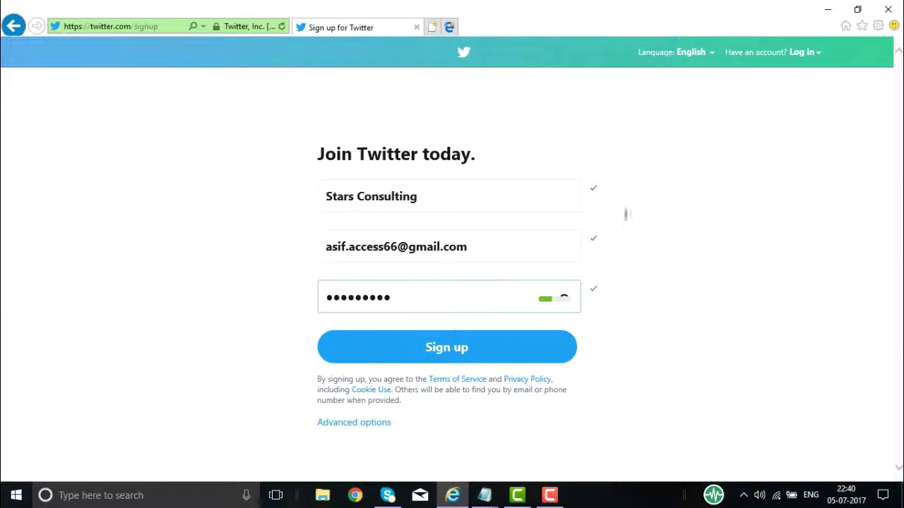
{"action": "left_click", "coordinate": [449, 353]}
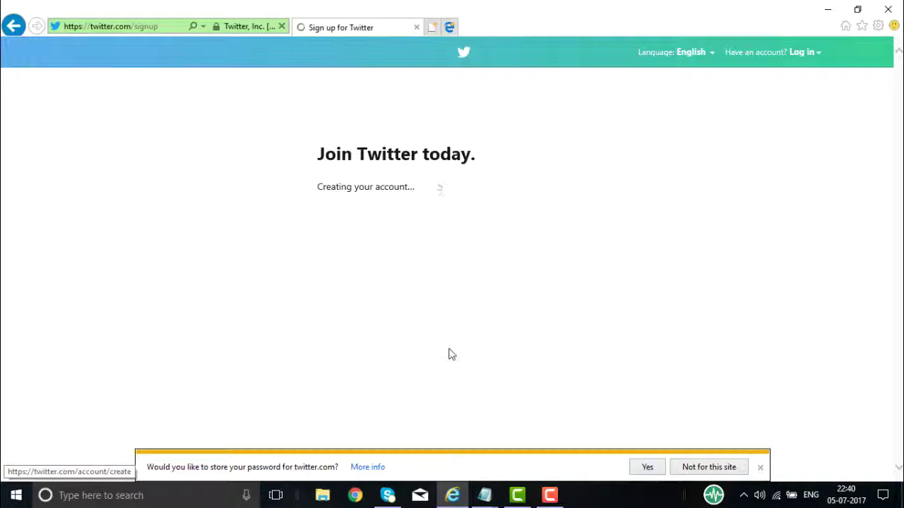
- Let Chrome save the password and submit the account's phone number for verification
{"action": "left_click", "coordinate": [649, 468]}
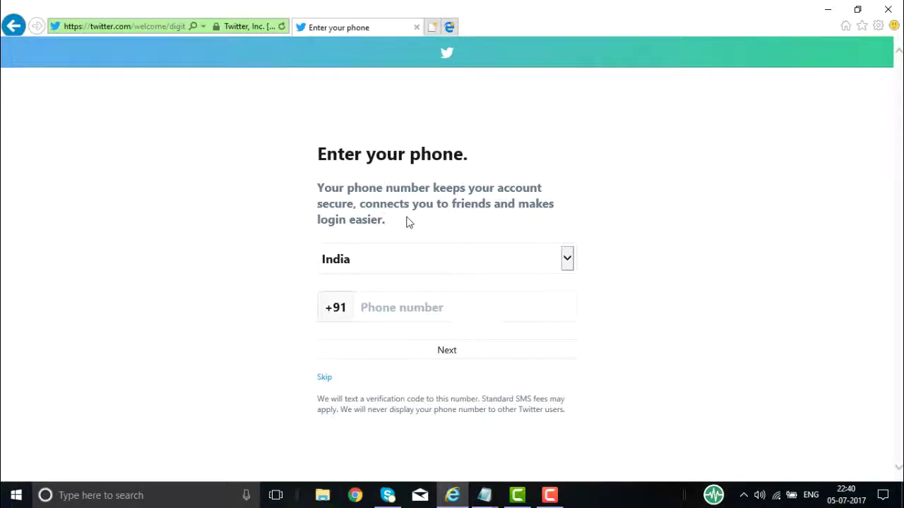
{"action": "left_click", "coordinate": [399, 309]}
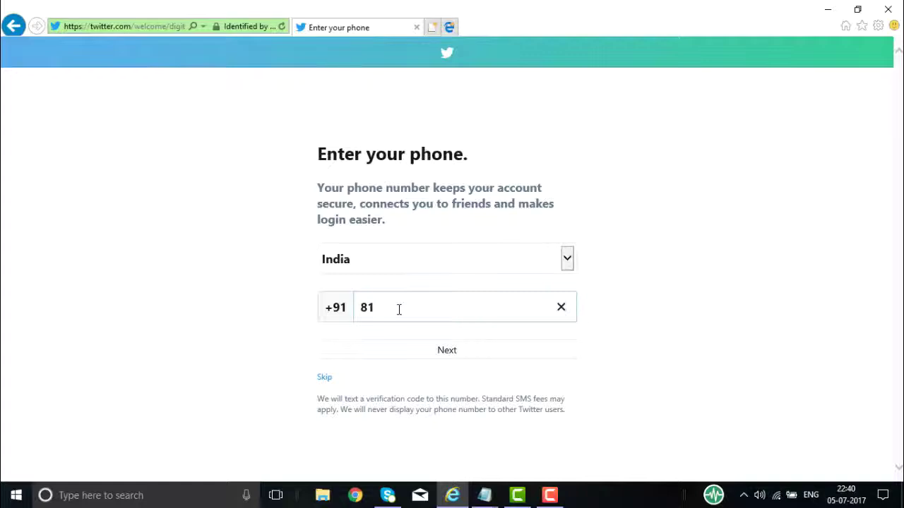
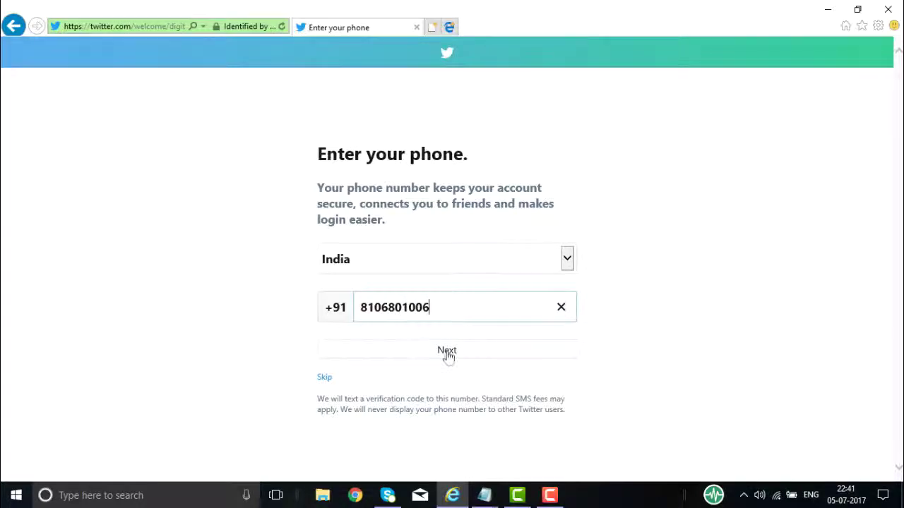
{"action": "left_click", "coordinate": [448, 357]}
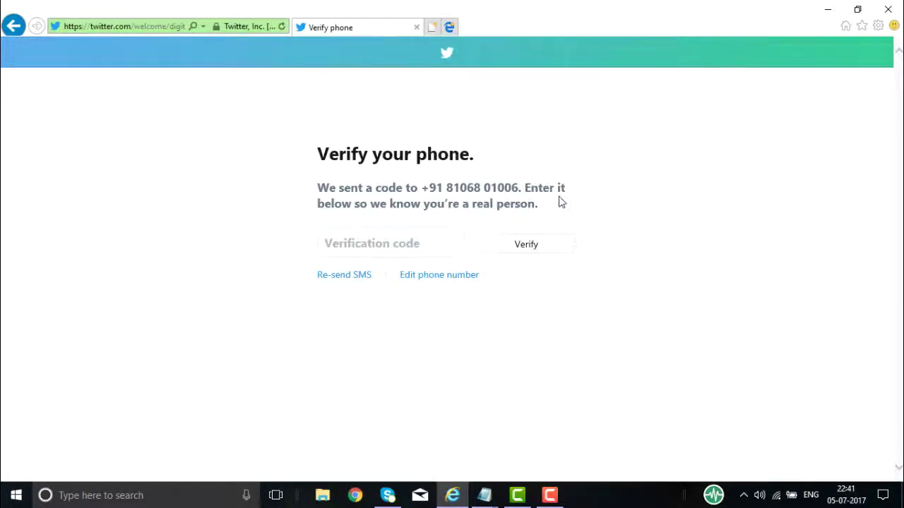
- Enter the SMS verification code and verify it
{"action": "left_click", "coordinate": [406, 240]}
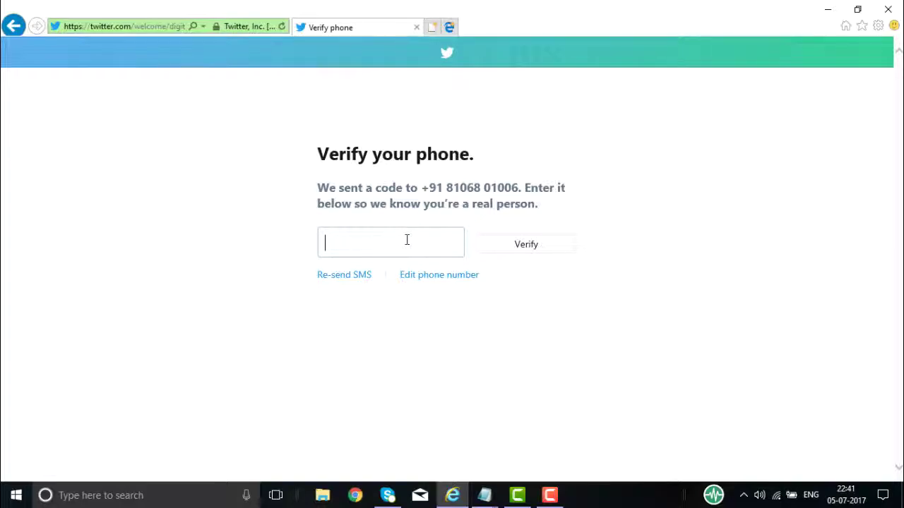
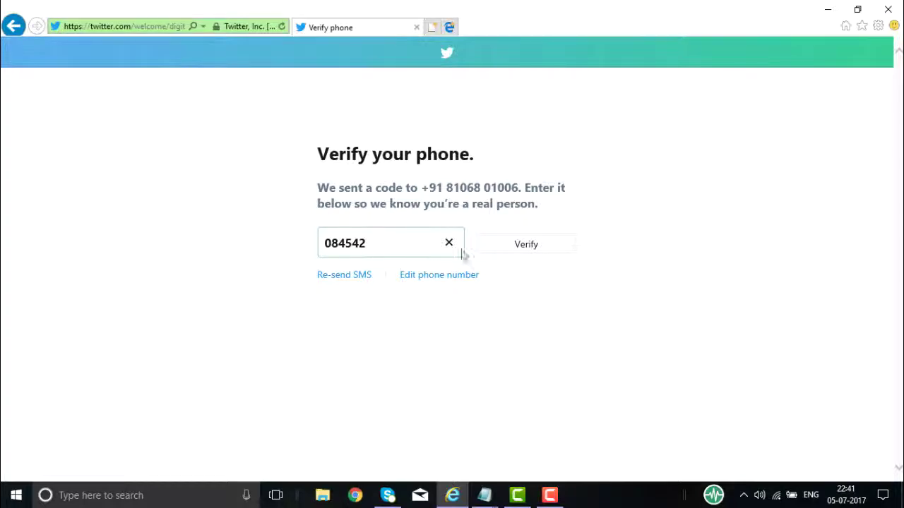
{"action": "left_click", "coordinate": [530, 247]}
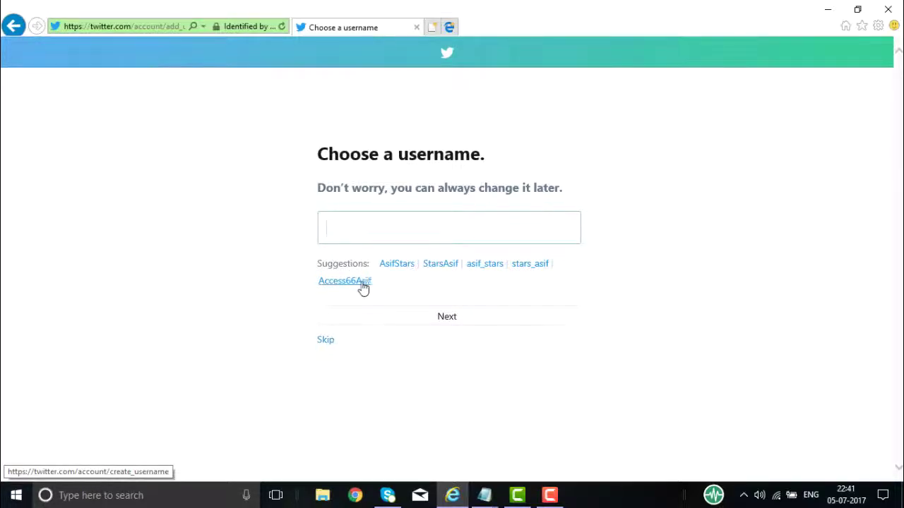
- Take the first suggested username, confirm it, and choose Let's go! on the welcome page
{"action": "left_click", "coordinate": [399, 269]}
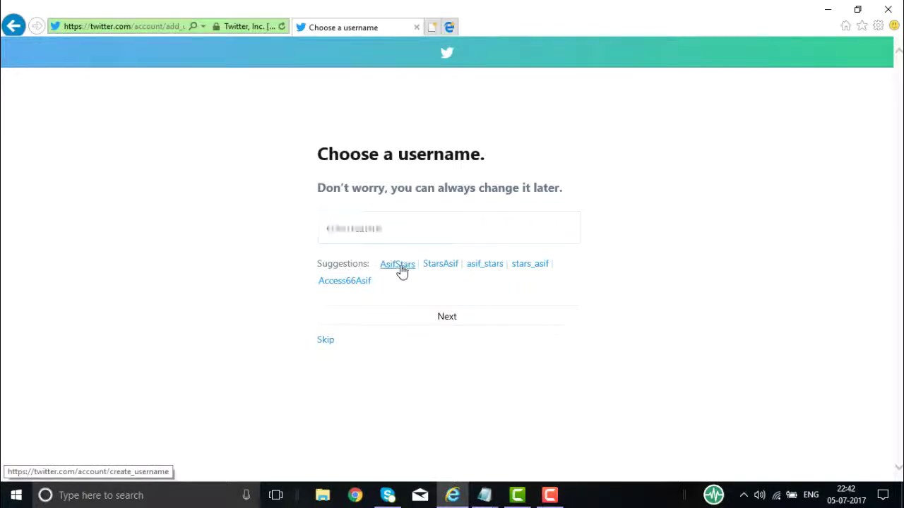
{"action": "left_click", "coordinate": [442, 320]}
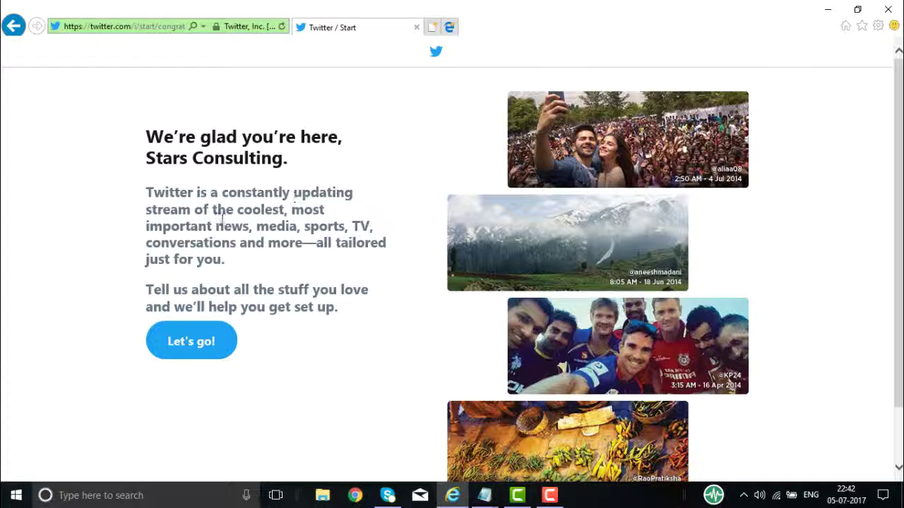
{"action": "left_click", "coordinate": [198, 341]}
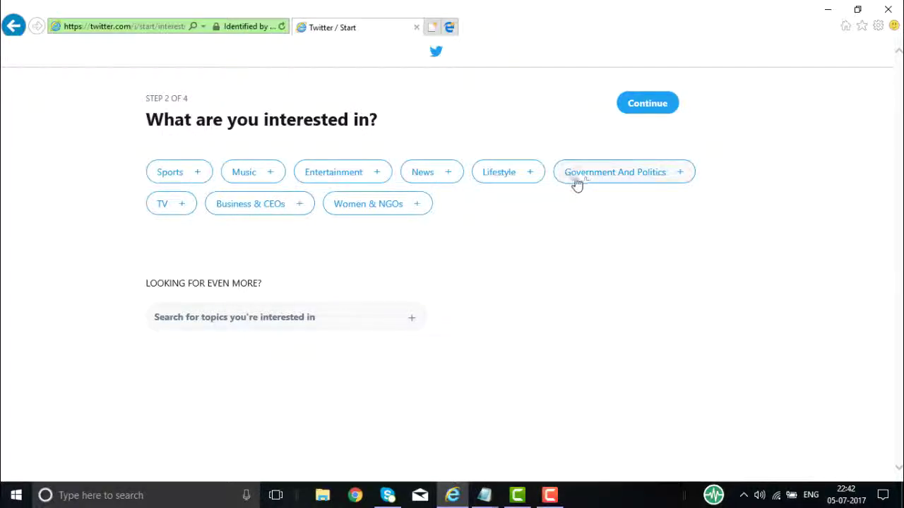
- Add Business & CEOs as an interest, continue, and decline importing contacts
{"action": "left_click", "coordinate": [255, 205]}
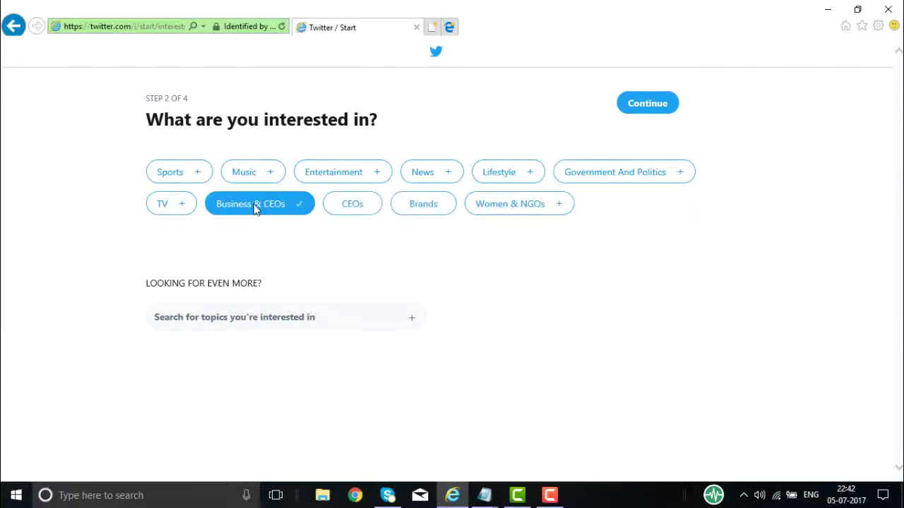
{"action": "left_click", "coordinate": [654, 104]}
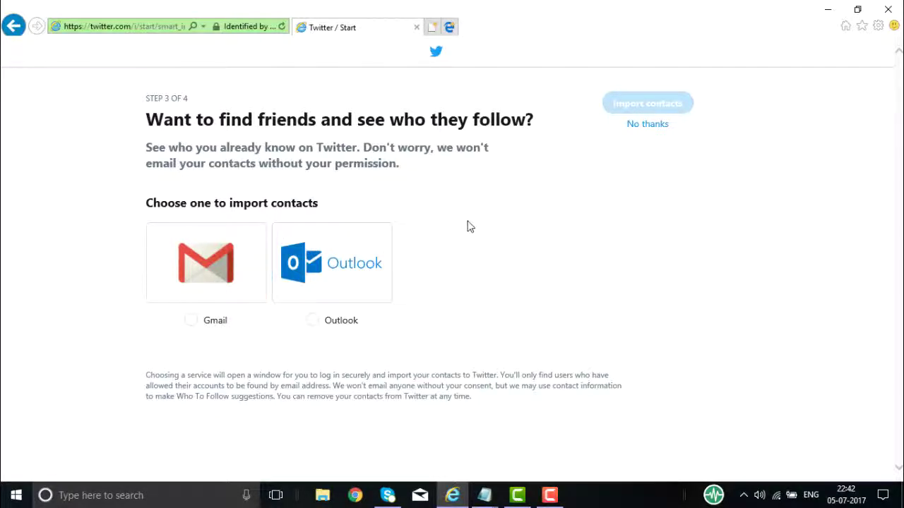
{"action": "left_click", "coordinate": [648, 125]}
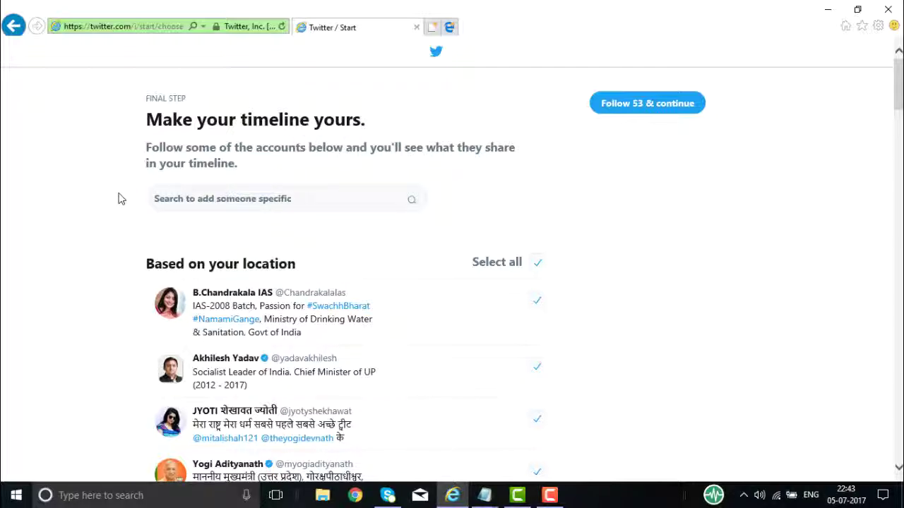
- Review the suggested accounts list and choose Follow 53 & continue
{"action": "scroll", "coordinate": [118, 200], "scroll_direction": "down", "scroll_amount": 3}
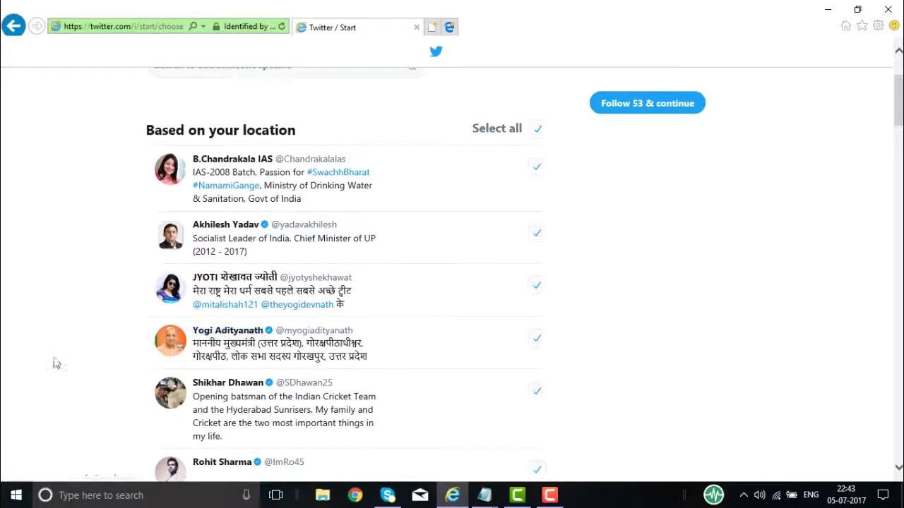
{"action": "scroll", "coordinate": [55, 363], "scroll_direction": "down", "scroll_amount": 1}
{"action": "scroll", "coordinate": [56, 363], "scroll_direction": "down", "scroll_amount": 3}
{"action": "scroll", "coordinate": [56, 363], "scroll_direction": "down", "scroll_amount": 3}
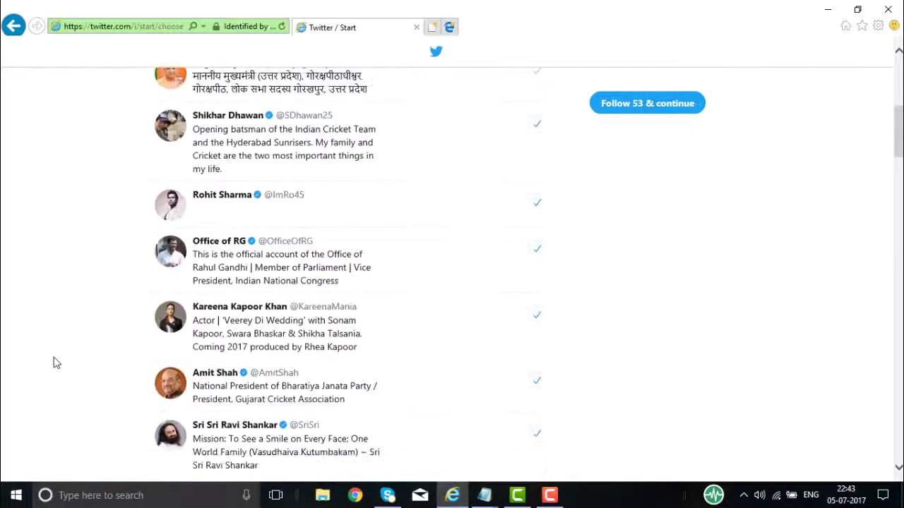
{"action": "scroll", "coordinate": [55, 363], "scroll_direction": "down", "scroll_amount": 3}
{"action": "scroll", "coordinate": [56, 363], "scroll_direction": "down", "scroll_amount": 2}
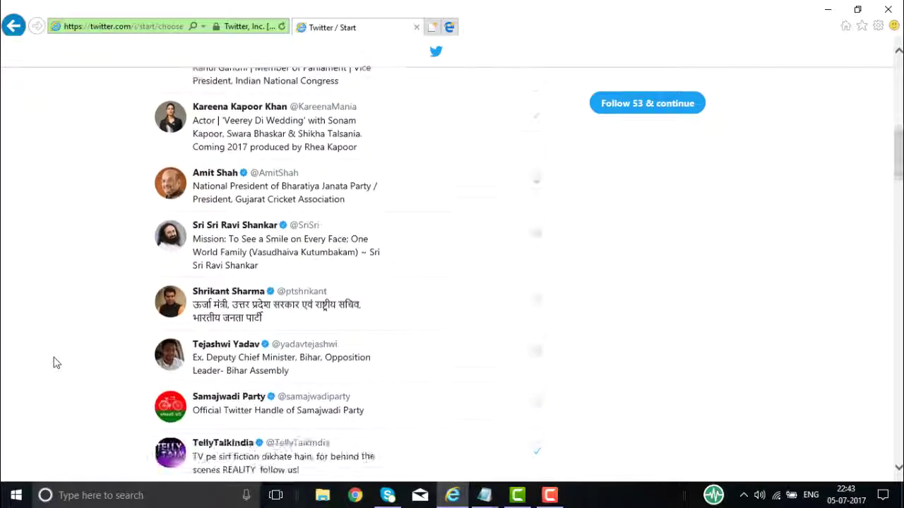
{"action": "scroll", "coordinate": [56, 363], "scroll_direction": "down", "scroll_amount": 3}
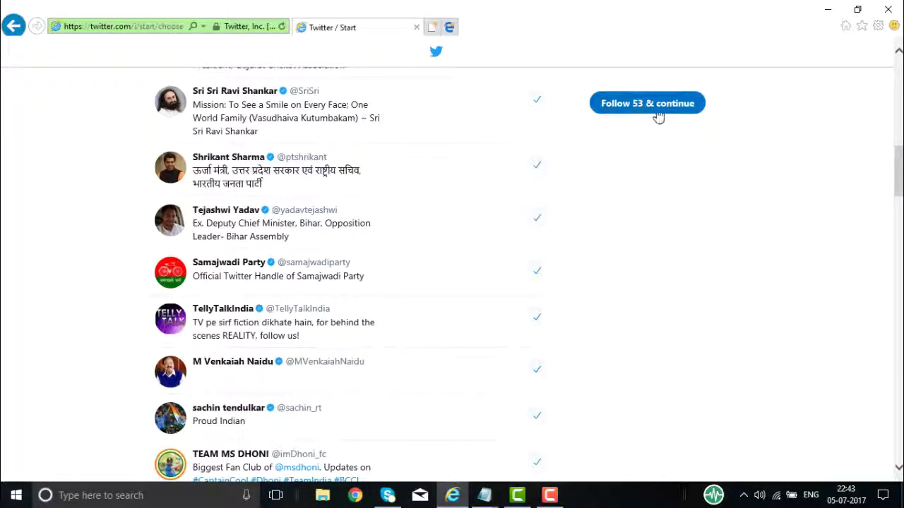
{"action": "scroll", "coordinate": [89, 290], "scroll_direction": "down", "scroll_amount": 4}
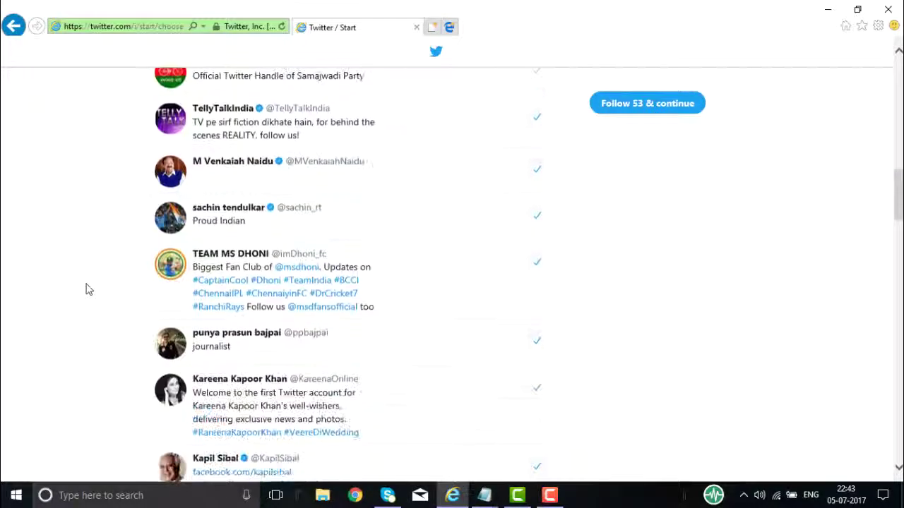
{"action": "scroll", "coordinate": [88, 290], "scroll_direction": "down", "scroll_amount": 3}
{"action": "scroll", "coordinate": [88, 290], "scroll_direction": "down", "scroll_amount": 1}
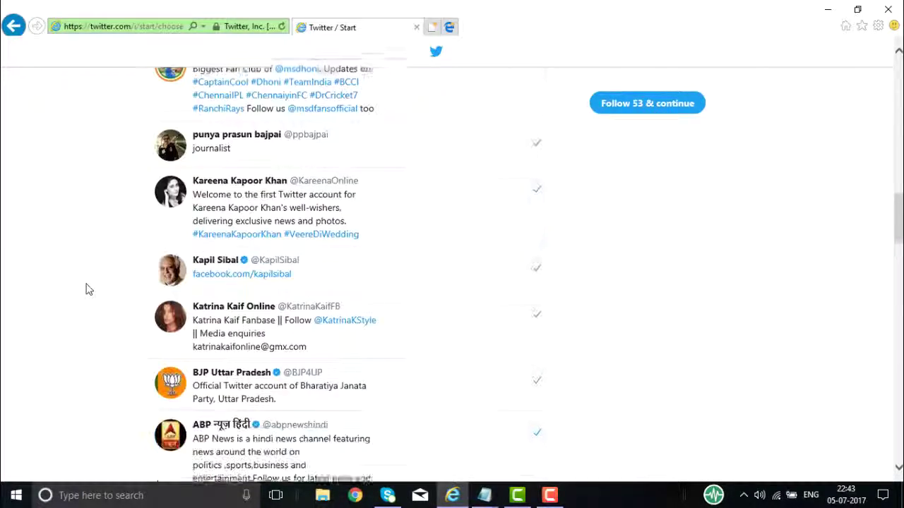
{"action": "scroll", "coordinate": [88, 290], "scroll_direction": "down", "scroll_amount": 2}
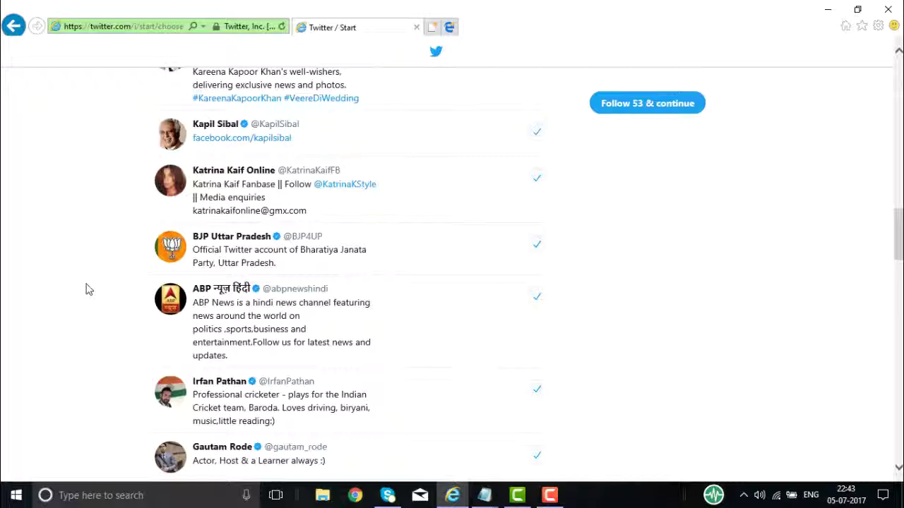
{"action": "scroll", "coordinate": [88, 290], "scroll_direction": "down", "scroll_amount": 3}
{"action": "scroll", "coordinate": [88, 289], "scroll_direction": "down", "scroll_amount": 2}
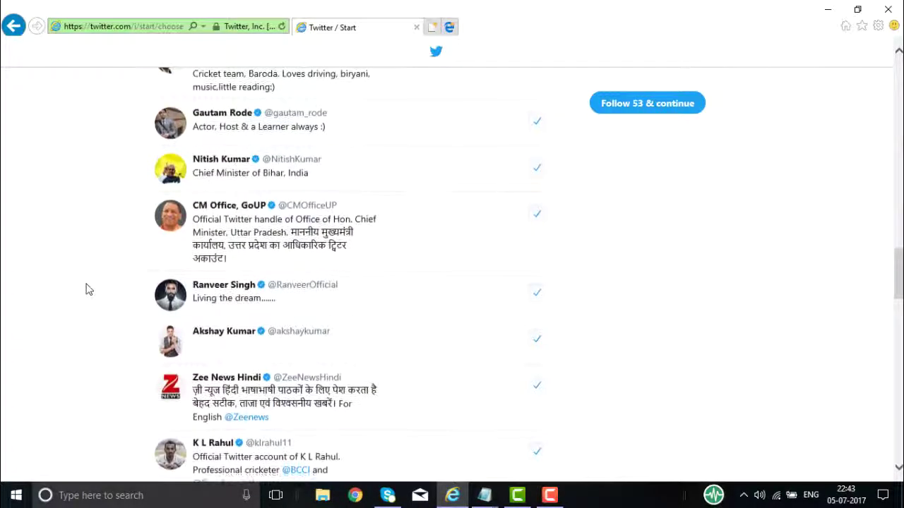
{"action": "scroll", "coordinate": [89, 290], "scroll_direction": "up", "scroll_amount": 12}
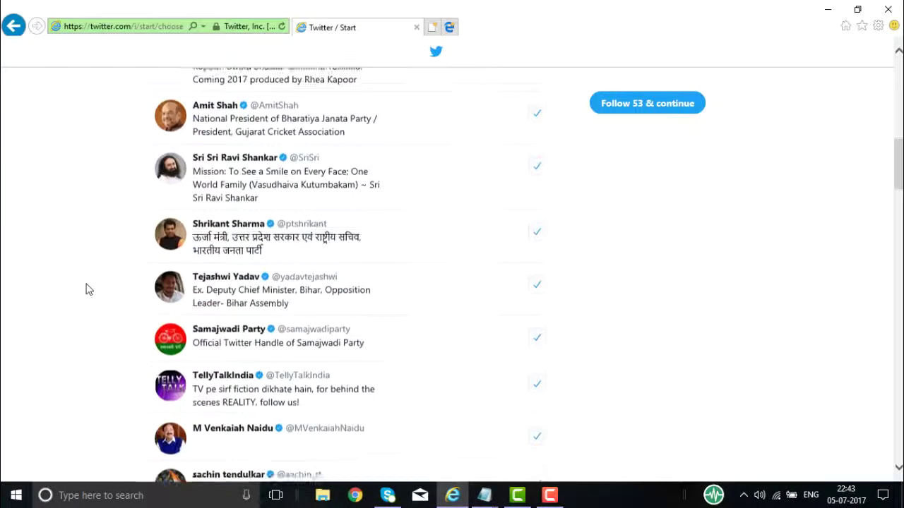
{"action": "scroll", "coordinate": [88, 289], "scroll_direction": "up", "scroll_amount": 8}
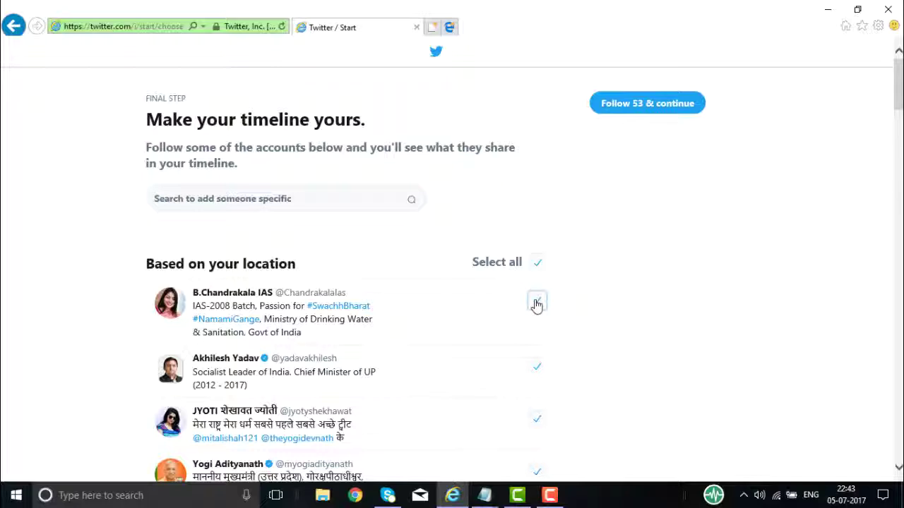
{"action": "left_click", "coordinate": [617, 105]}
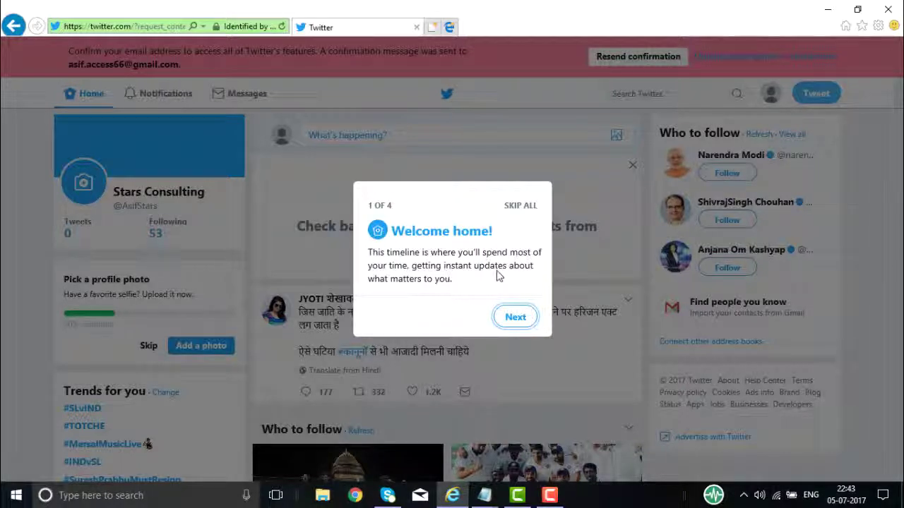
- Advance through the four welcome tour tips and close the tour with Got it
{"action": "left_click", "coordinate": [507, 317]}
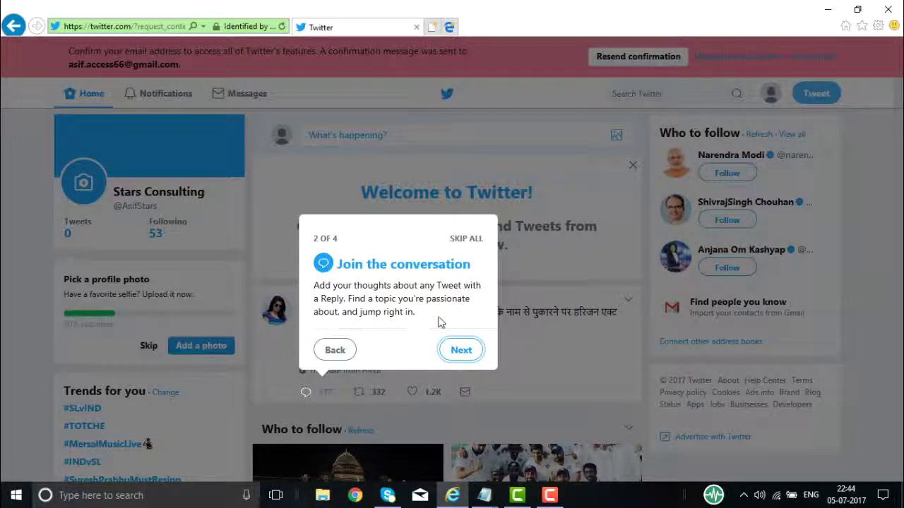
{"action": "left_click", "coordinate": [457, 353]}
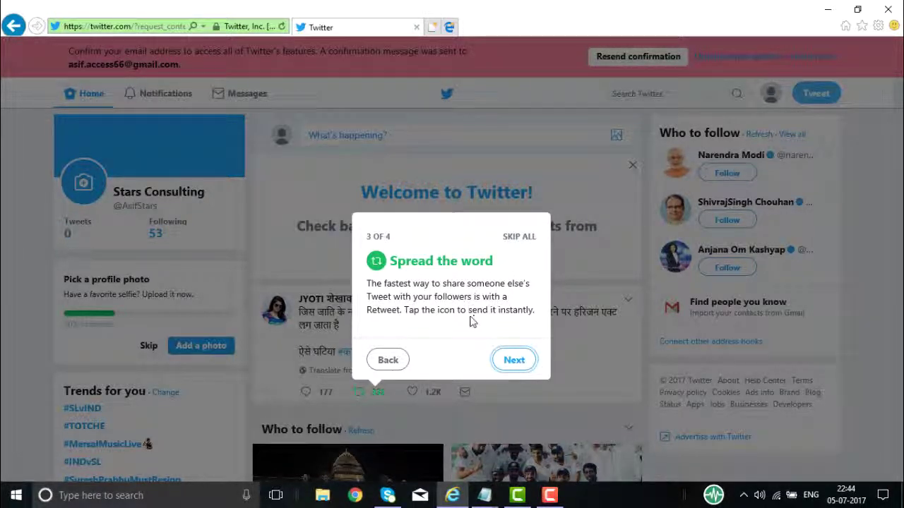
{"action": "left_click", "coordinate": [510, 361]}
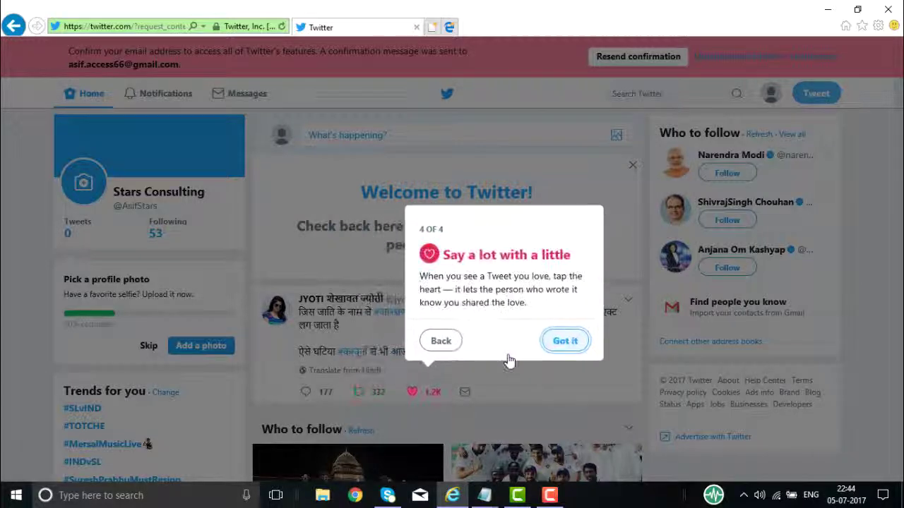
{"action": "left_click", "coordinate": [557, 341]}
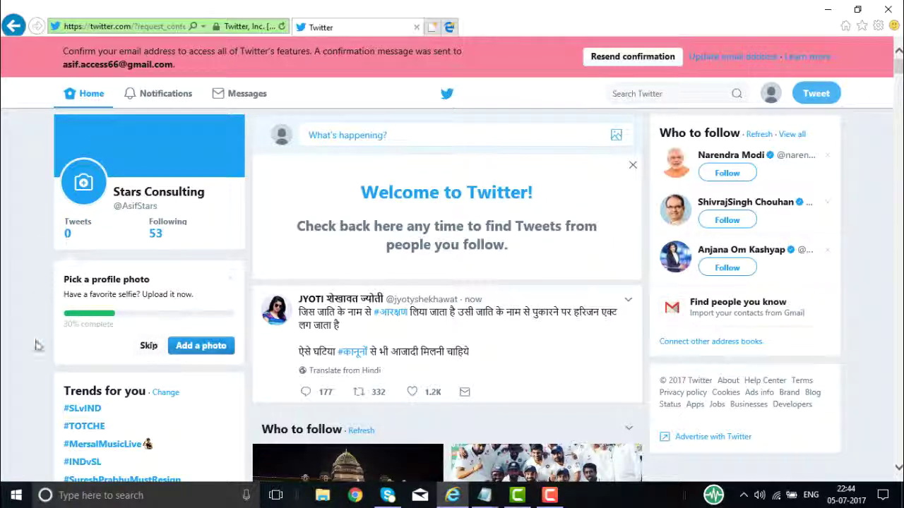
- Post the tweet 'Hello! World' and dismiss the first-tweet notice
{"action": "scroll", "coordinate": [12, 351], "scroll_direction": "down", "scroll_amount": 2}
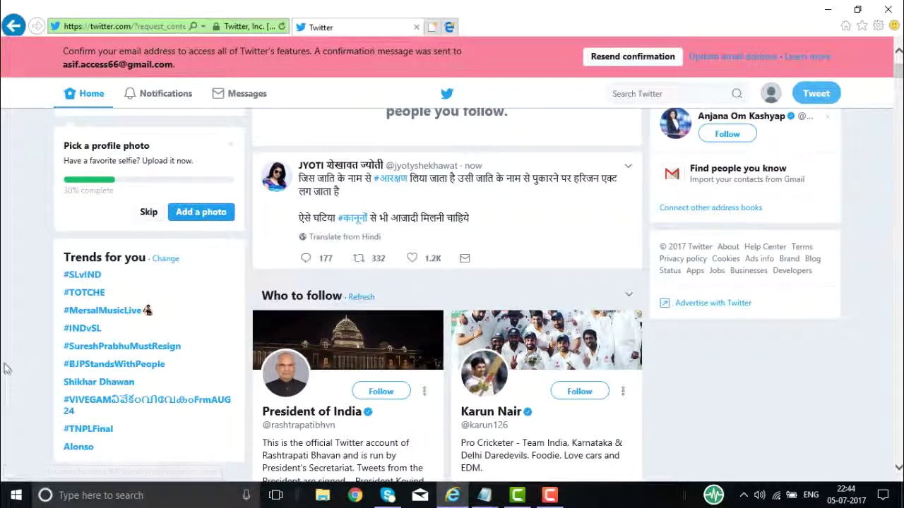
{"action": "scroll", "coordinate": [5, 361], "scroll_direction": "down", "scroll_amount": 2}
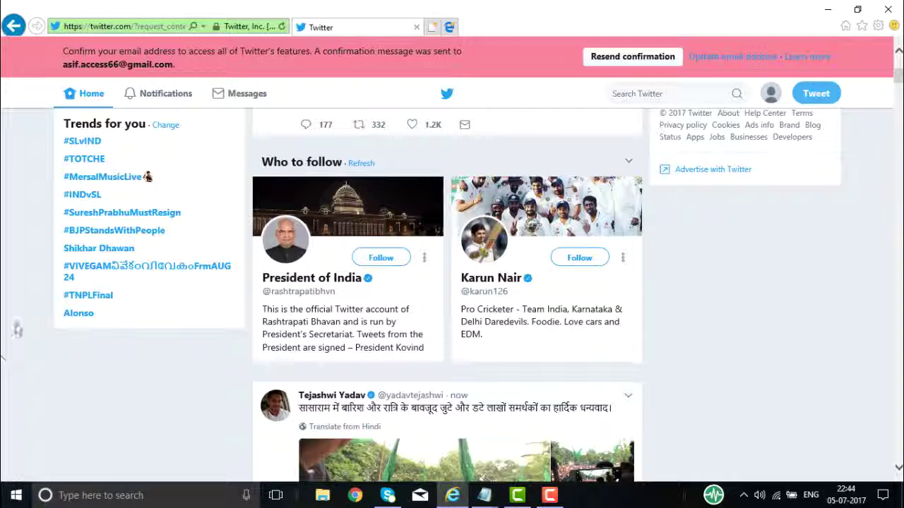
{"action": "scroll", "coordinate": [16, 329], "scroll_direction": "up", "scroll_amount": 4}
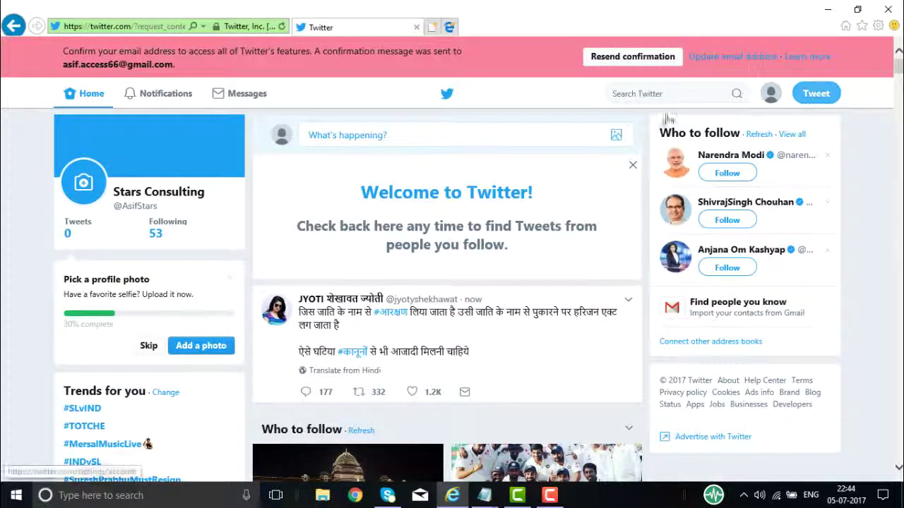
{"action": "left_click", "coordinate": [479, 132]}
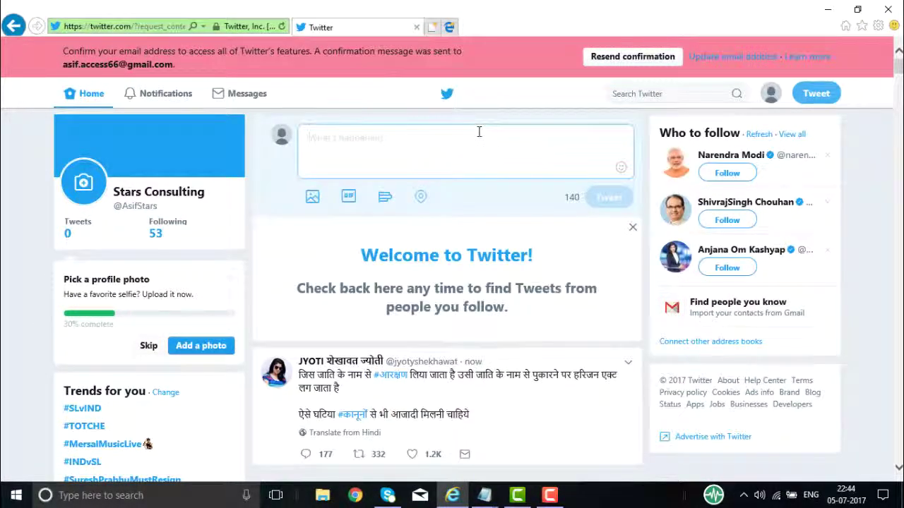
{"action": "type", "text": "Hello!"}
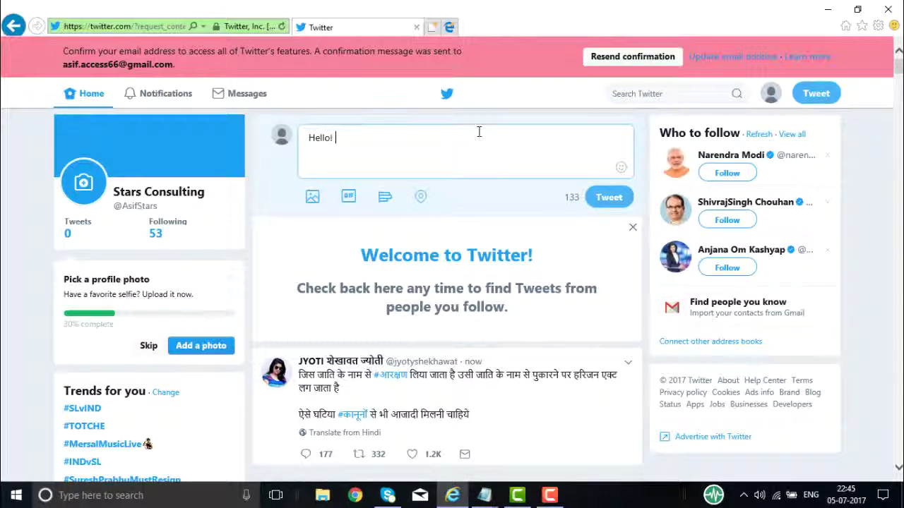
{"action": "type", "text": "Wond"}
{"action": "left_click", "coordinate": [611, 202]}
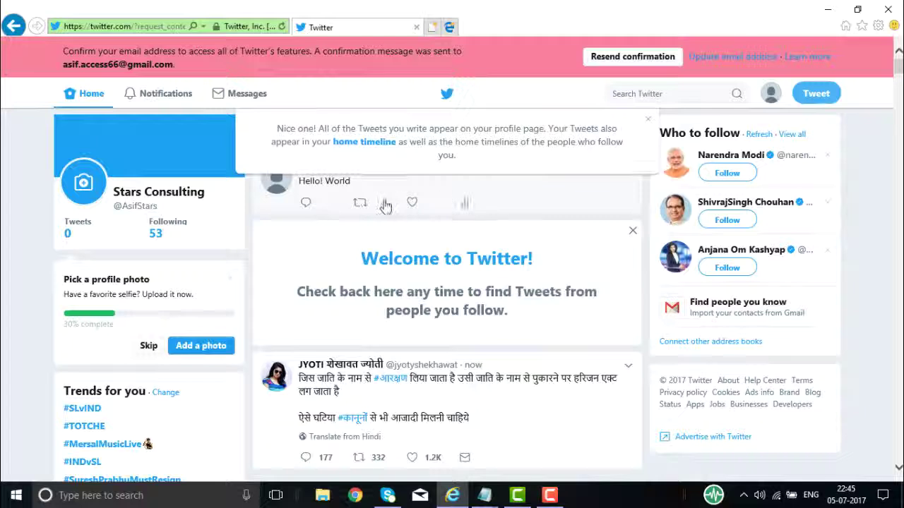
{"action": "left_click", "coordinate": [649, 121]}
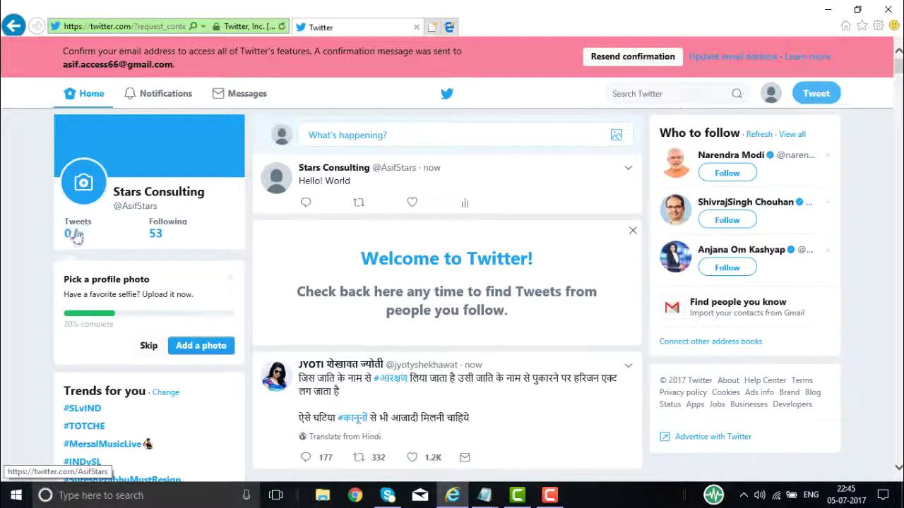
- Scroll through the page after posting the tweet
{"action": "scroll", "coordinate": [39, 249], "scroll_direction": "down", "scroll_amount": 2}
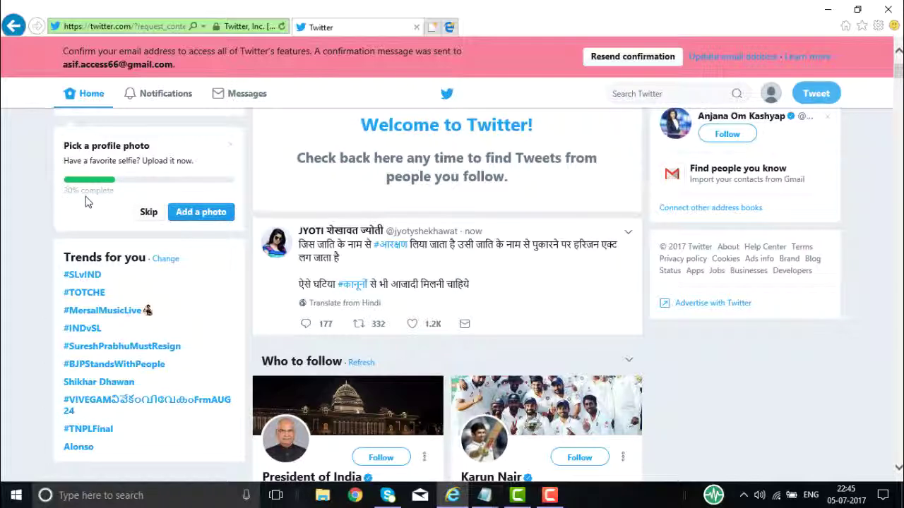
{"action": "scroll", "coordinate": [10, 240], "scroll_direction": "down", "scroll_amount": 8}
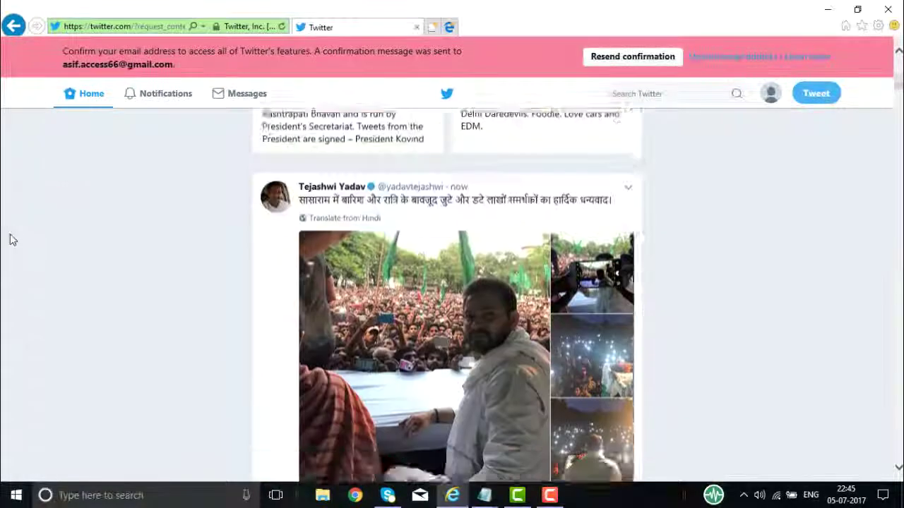
{"action": "scroll", "coordinate": [10, 240], "scroll_direction": "down", "scroll_amount": 15}
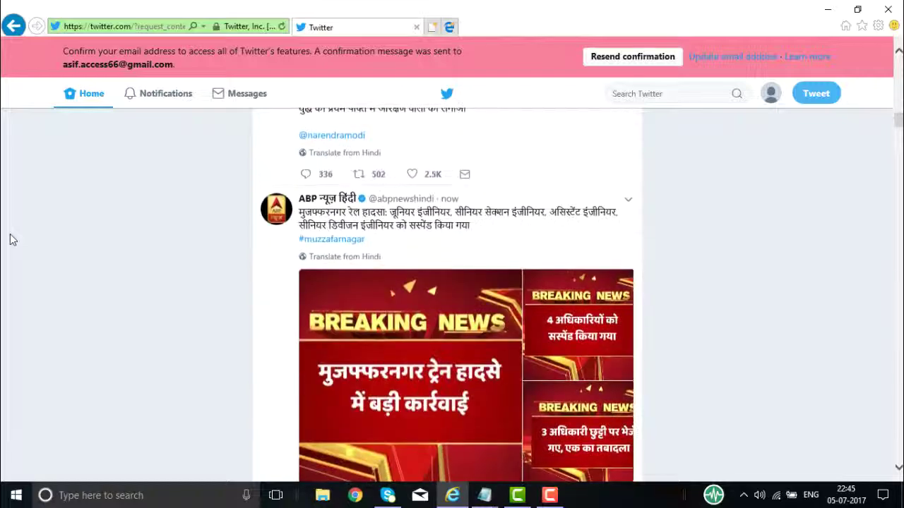
{"action": "scroll", "coordinate": [10, 240], "scroll_direction": "up", "scroll_amount": 20}
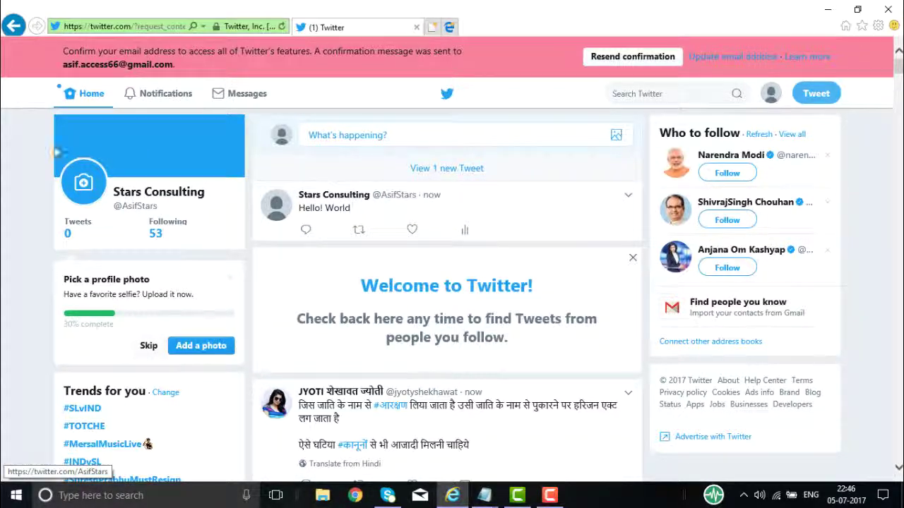
{"action": "scroll", "coordinate": [29, 167], "scroll_direction": "down", "scroll_amount": 3}
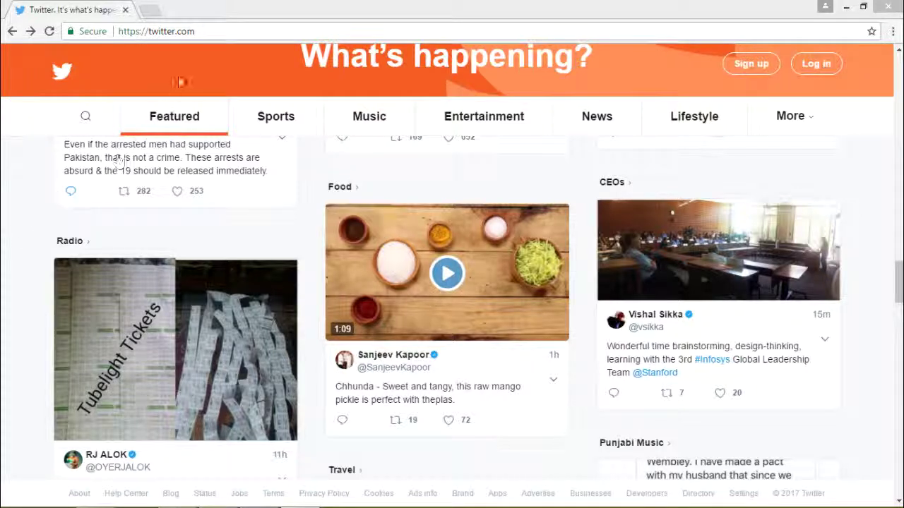
- On the Twitter front page in Chrome, open the sign-up form
{"action": "left_click_drag", "start_coordinate": [206, 31], "coordinate": [112, 36]}
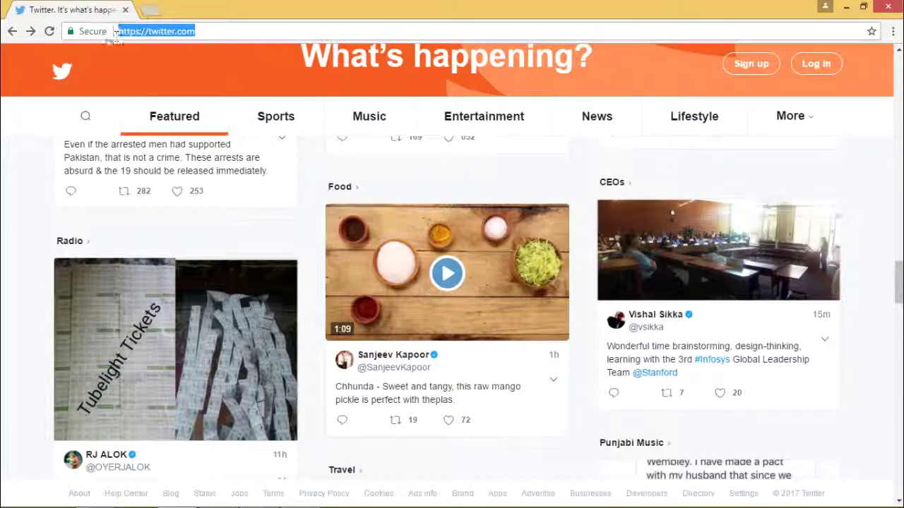
{"action": "scroll", "coordinate": [4, 161], "scroll_direction": "up", "scroll_amount": 5}
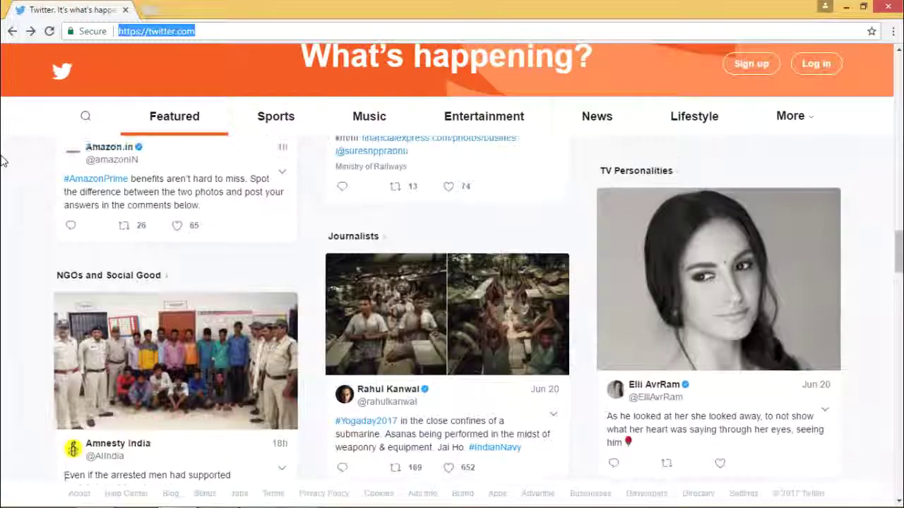
{"action": "left_click_drag", "start_coordinate": [899, 262], "coordinate": [895, 64]}
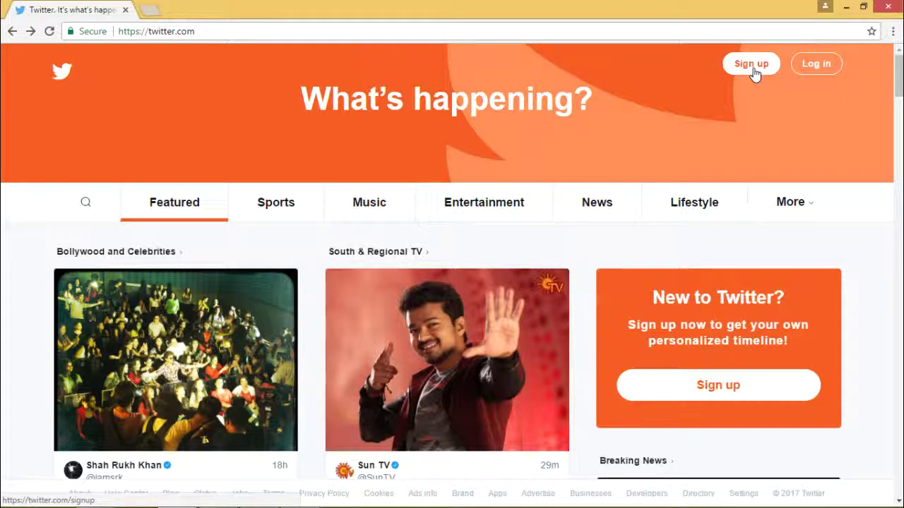
{"action": "left_click", "coordinate": [754, 67]}
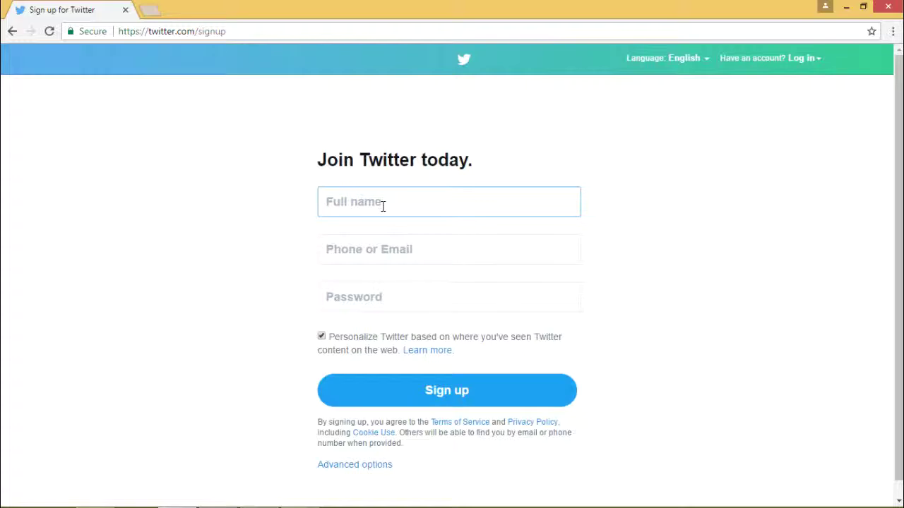
- Enter the full name, e-mail address and password, and submit the form
{"action": "type", "text": "Asif"}
{"action": "left_click", "coordinate": [361, 252]}
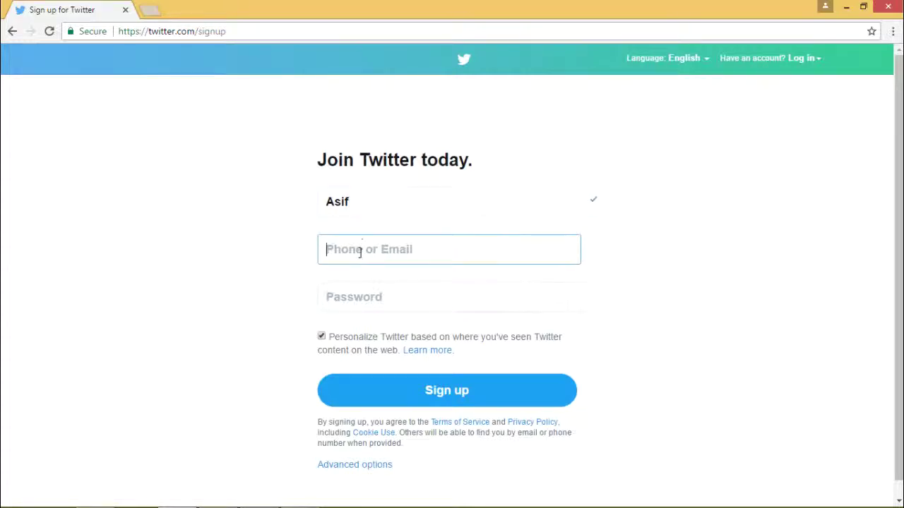
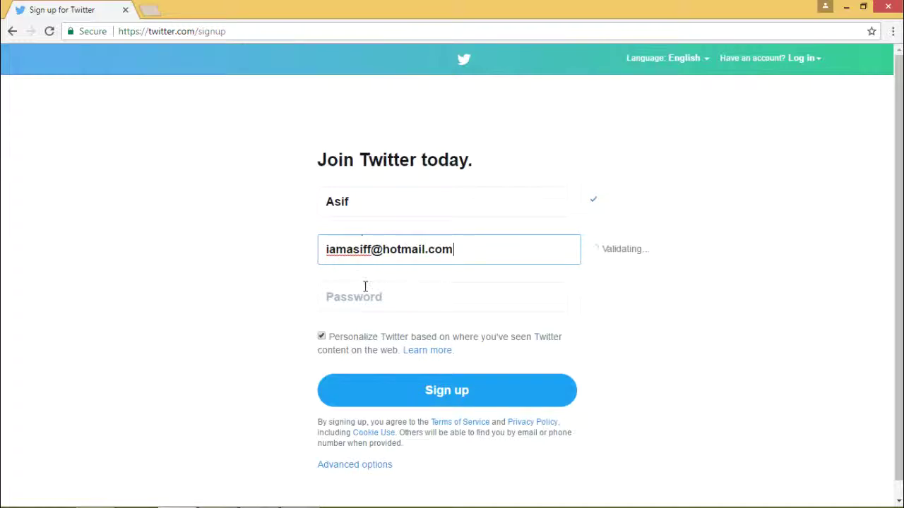
{"action": "left_click", "coordinate": [371, 297]}
{"action": "type", "text": "••"}
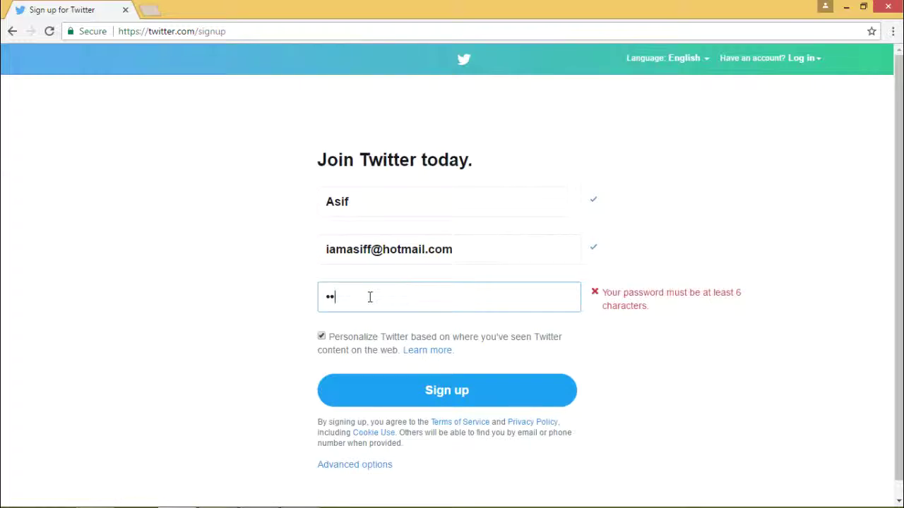
{"action": "type", "text": "••••"}
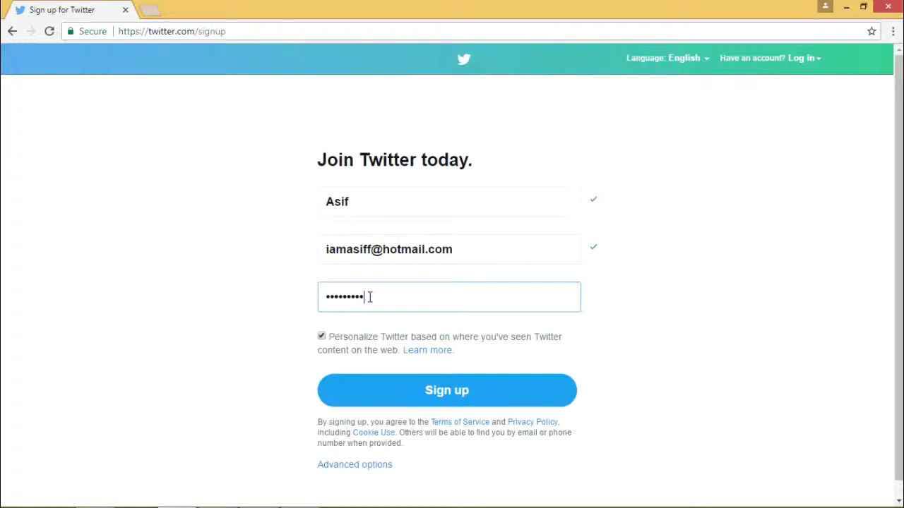
{"action": "left_click", "coordinate": [447, 399]}
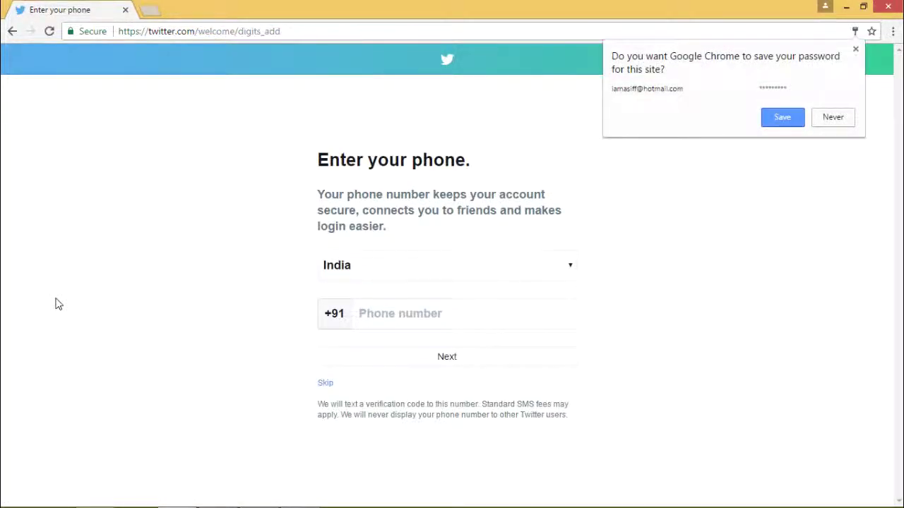
- Decline saving the password, skip the phone number, and submit a custom username
{"action": "left_click", "coordinate": [832, 117]}
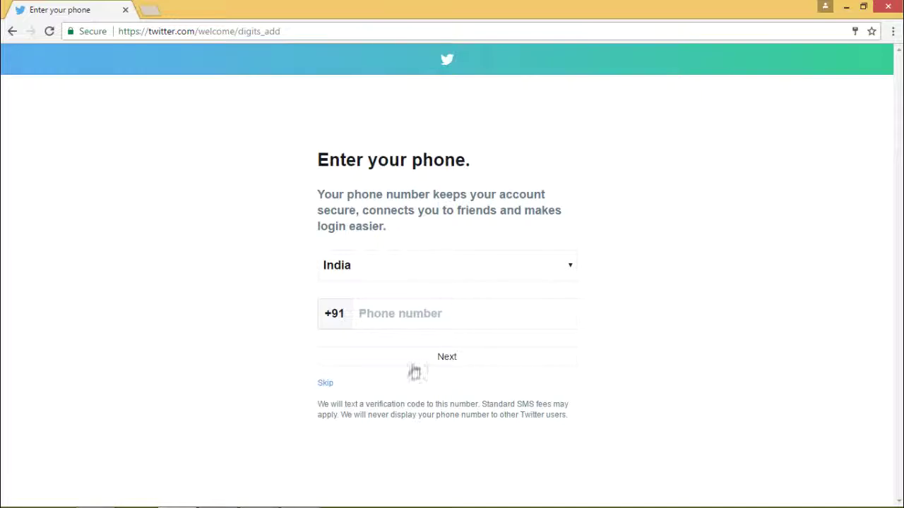
{"action": "left_click", "coordinate": [326, 385]}
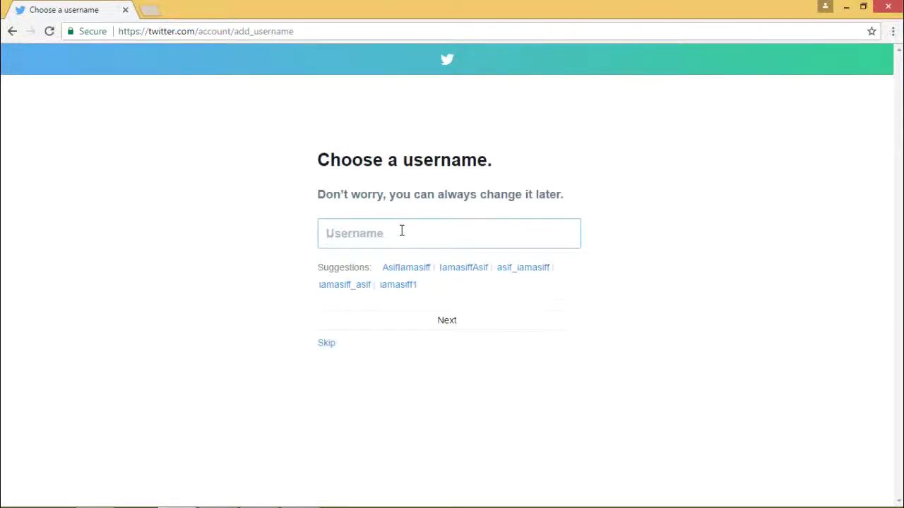
{"action": "type", "text": "asif"}
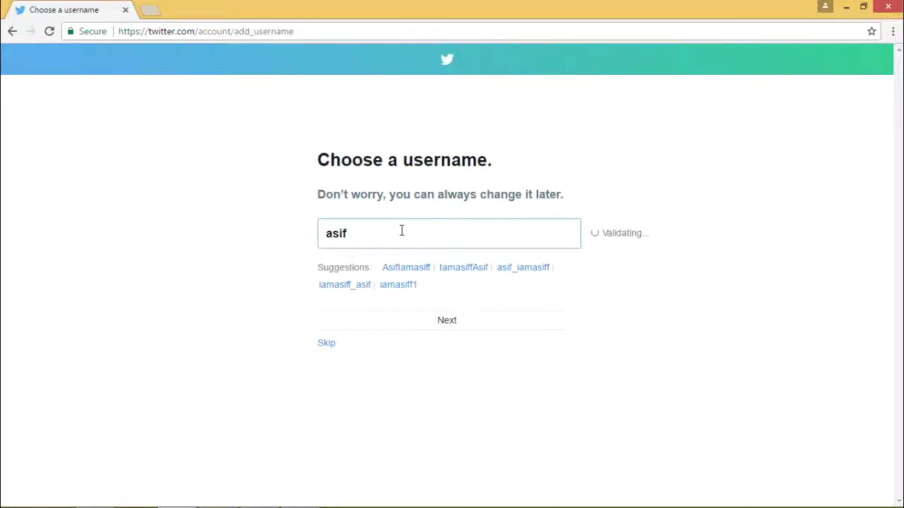
{"action": "type", "text": "_digi"}
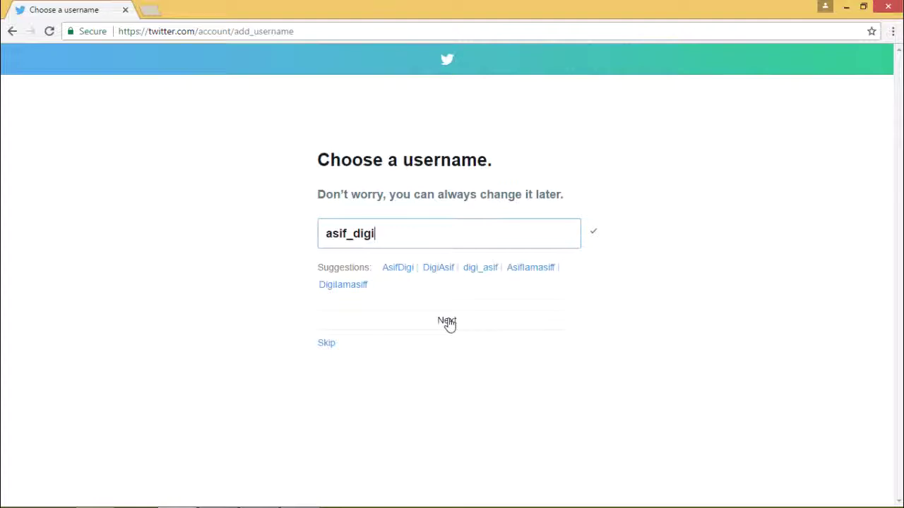
{"action": "left_click", "coordinate": [448, 323]}
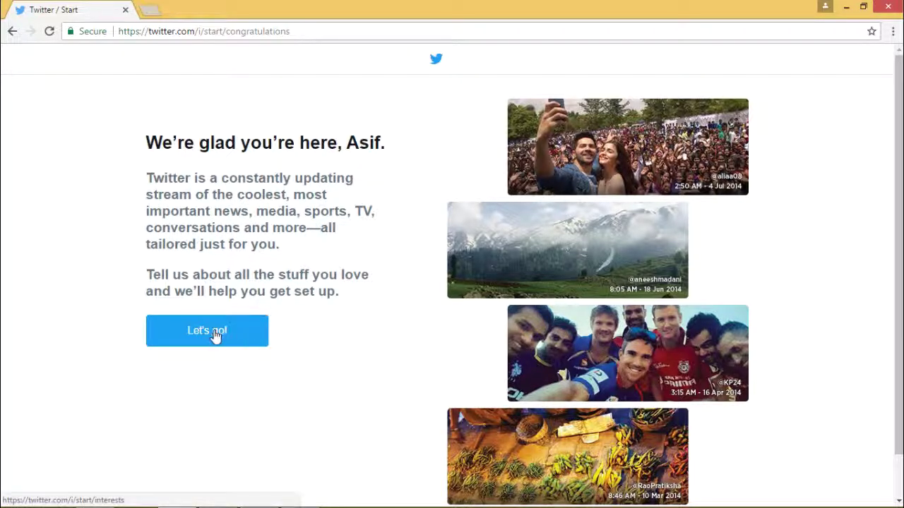
- Select Business & CEOs, CEOs and Brands as interests and continue to contact import
{"action": "left_click", "coordinate": [217, 335]}
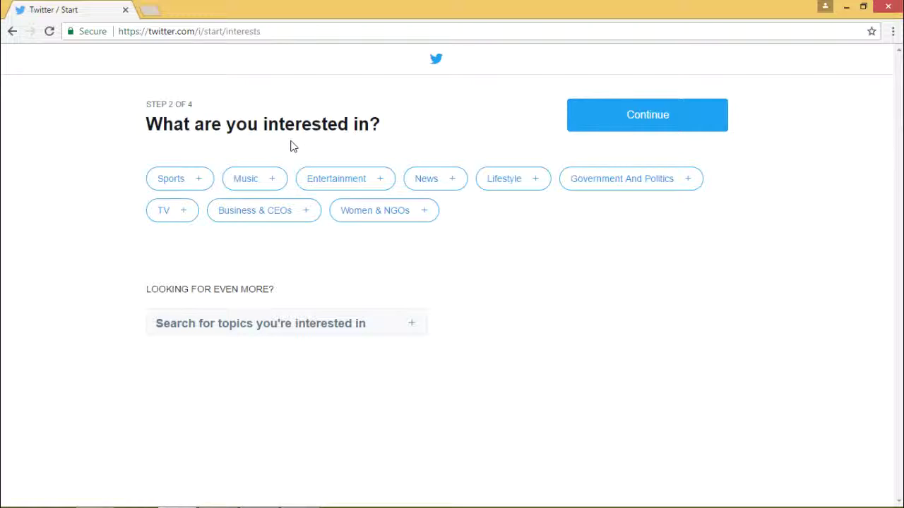
{"action": "left_click", "coordinate": [263, 212]}
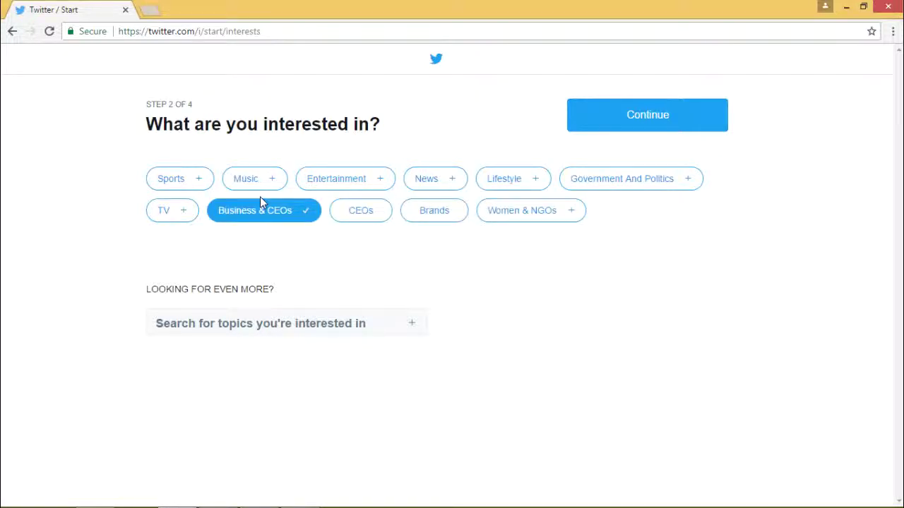
{"action": "left_click", "coordinate": [366, 212]}
{"action": "left_click", "coordinate": [430, 213]}
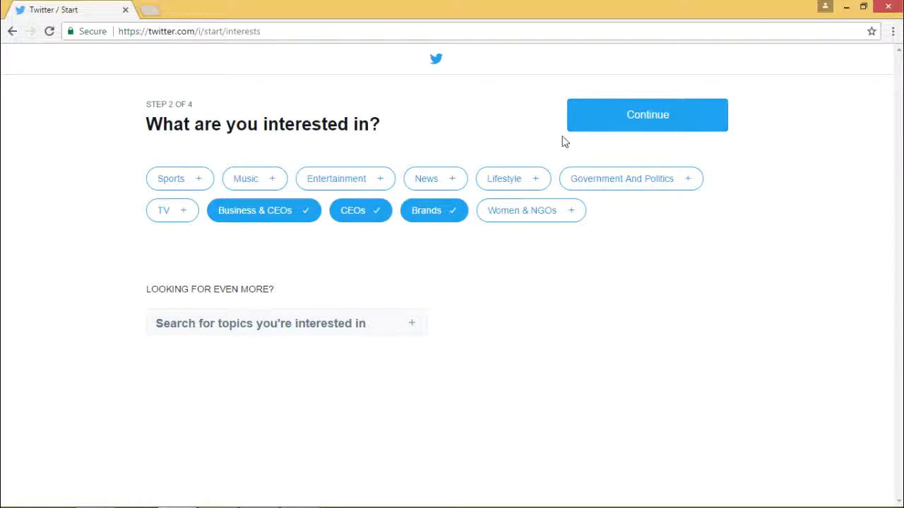
{"action": "left_click", "coordinate": [634, 120]}
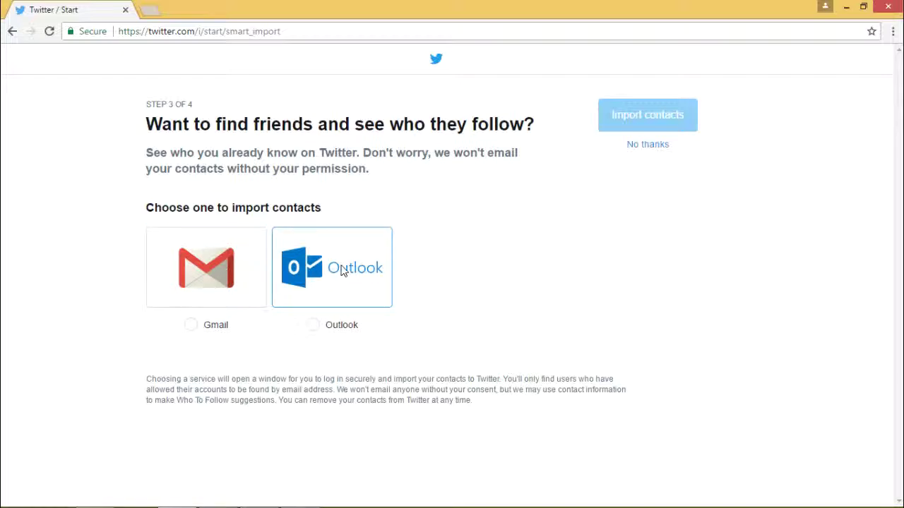
- Skip contact import and browse the 112 preselected Brands and CEOs accounts to follow
{"action": "left_click", "coordinate": [644, 145]}
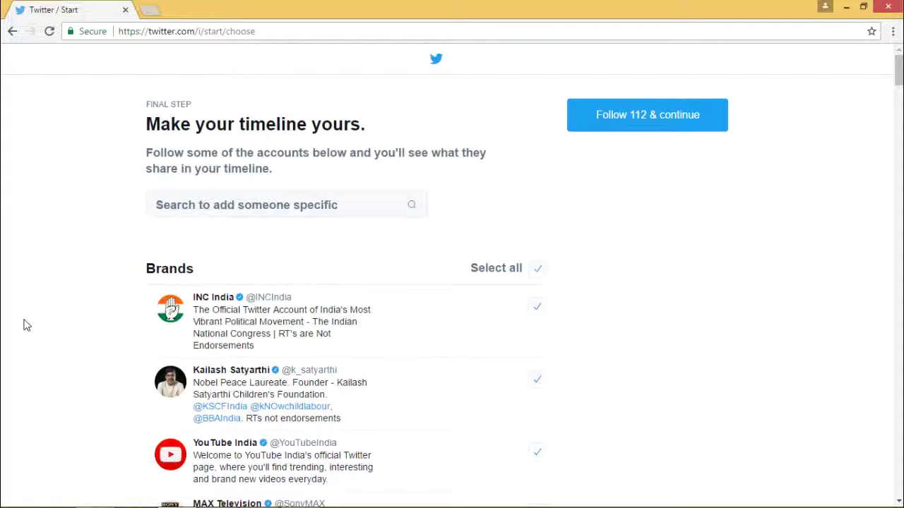
{"action": "scroll", "coordinate": [23, 325], "scroll_direction": "down", "scroll_amount": 2}
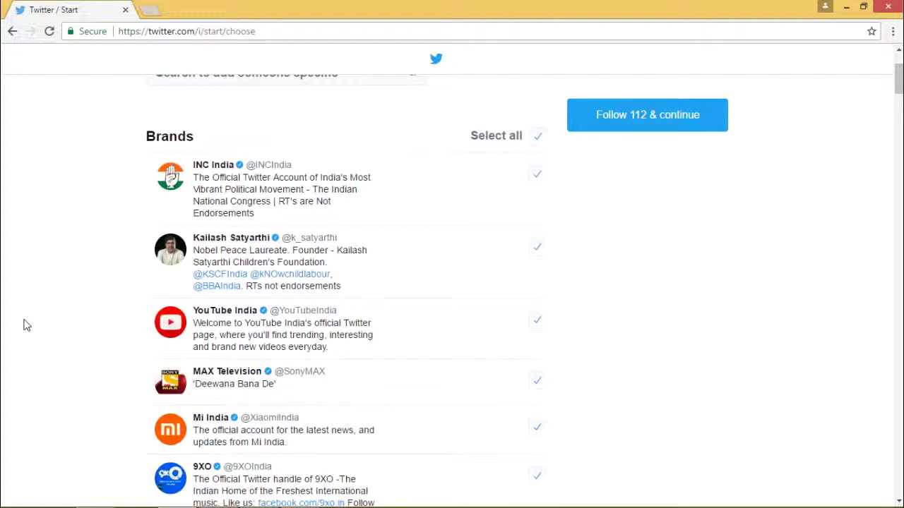
{"action": "scroll", "coordinate": [23, 325], "scroll_direction": "down", "scroll_amount": 2}
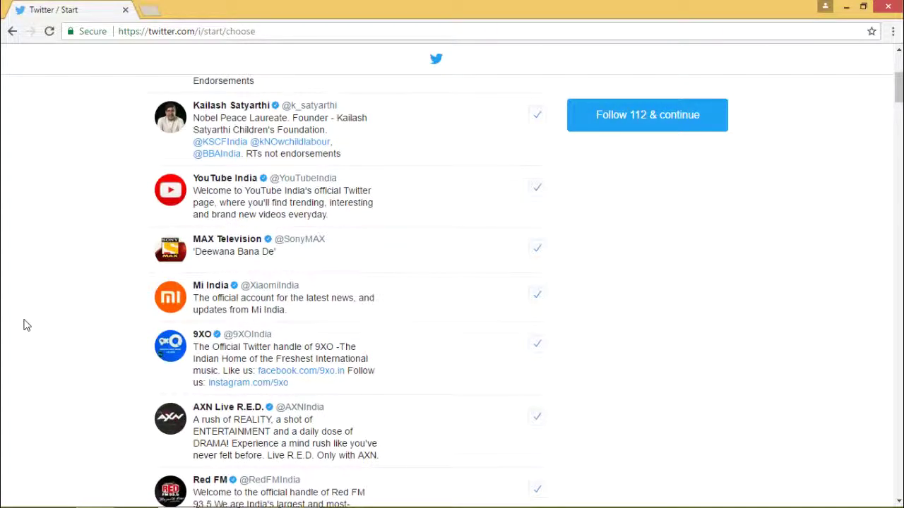
{"action": "scroll", "coordinate": [23, 325], "scroll_direction": "down", "scroll_amount": 3}
{"action": "scroll", "coordinate": [24, 325], "scroll_direction": "down", "scroll_amount": 3}
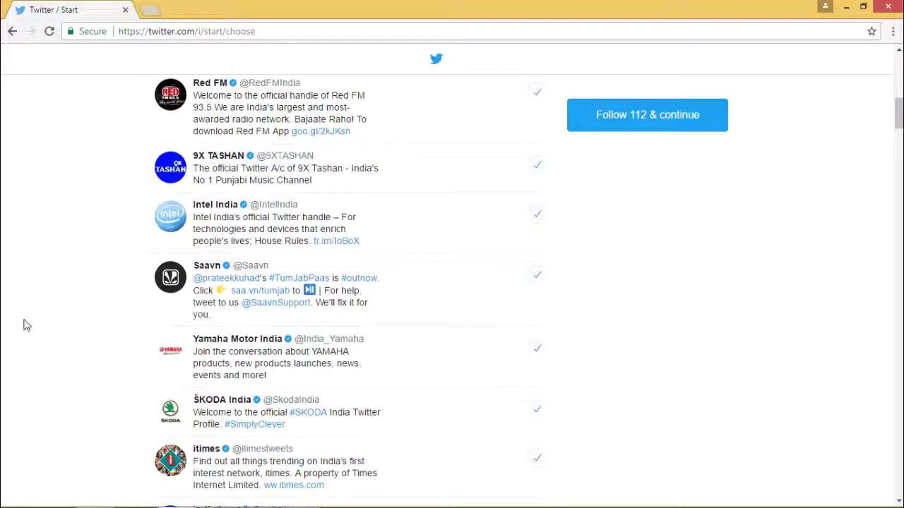
{"action": "scroll", "coordinate": [24, 325], "scroll_direction": "down", "scroll_amount": 3}
{"action": "scroll", "coordinate": [23, 325], "scroll_direction": "down", "scroll_amount": 3}
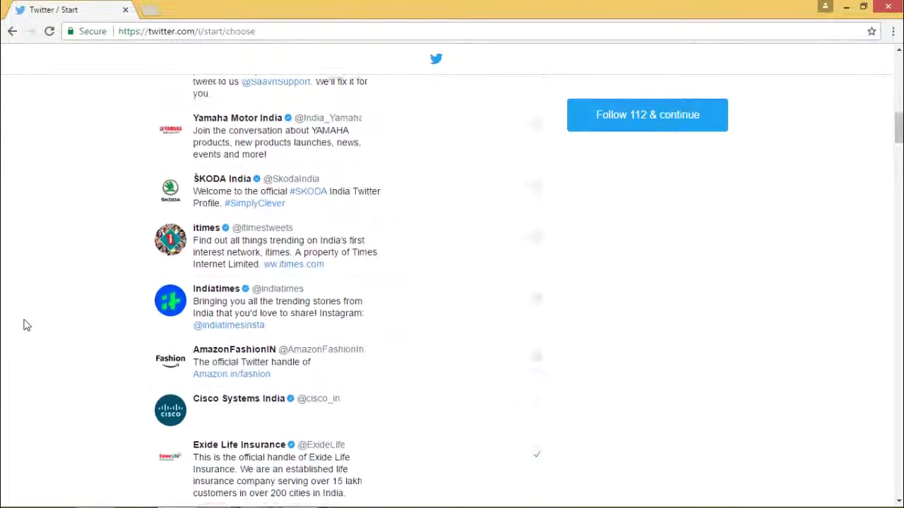
{"action": "scroll", "coordinate": [24, 325], "scroll_direction": "down", "scroll_amount": 3}
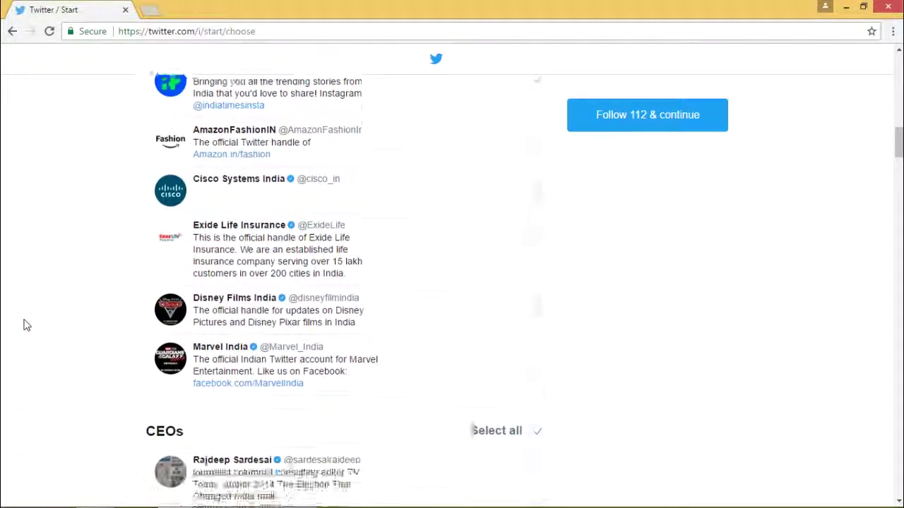
{"action": "scroll", "coordinate": [23, 325], "scroll_direction": "down", "scroll_amount": 2}
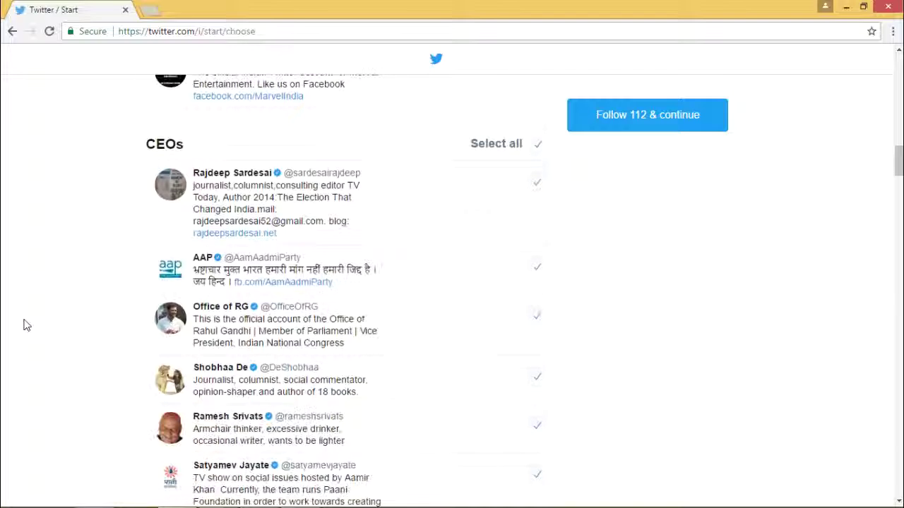
{"action": "scroll", "coordinate": [24, 325], "scroll_direction": "down", "scroll_amount": 3}
{"action": "scroll", "coordinate": [23, 325], "scroll_direction": "down", "scroll_amount": 9}
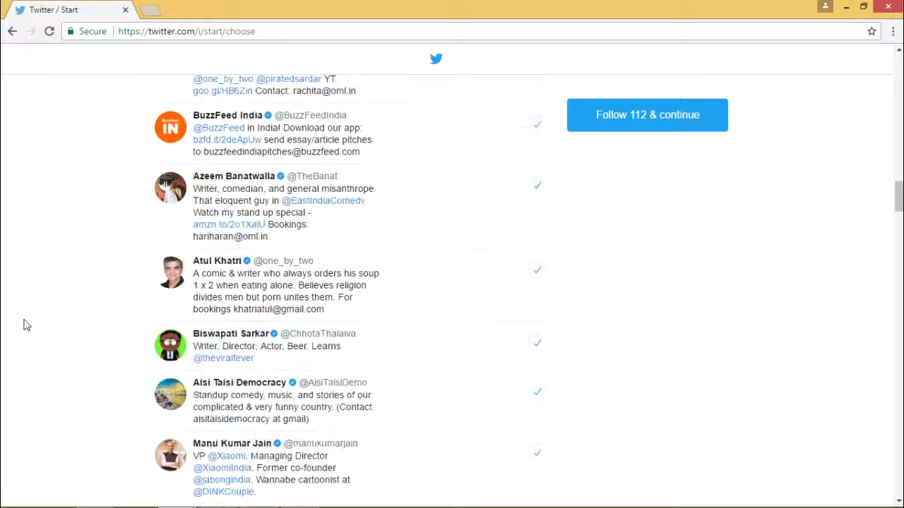
{"action": "scroll", "coordinate": [24, 325], "scroll_direction": "down", "scroll_amount": 4}
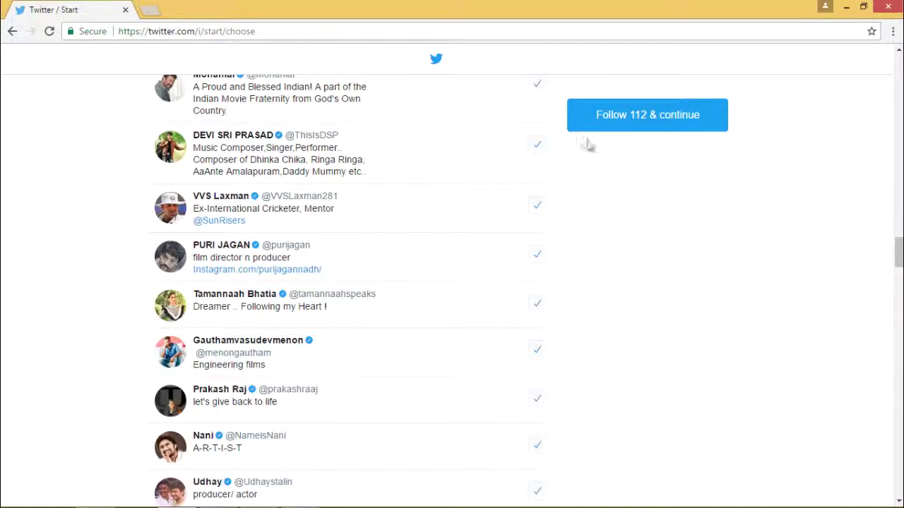
{"action": "scroll", "coordinate": [56, 309], "scroll_direction": "up", "scroll_amount": 15}
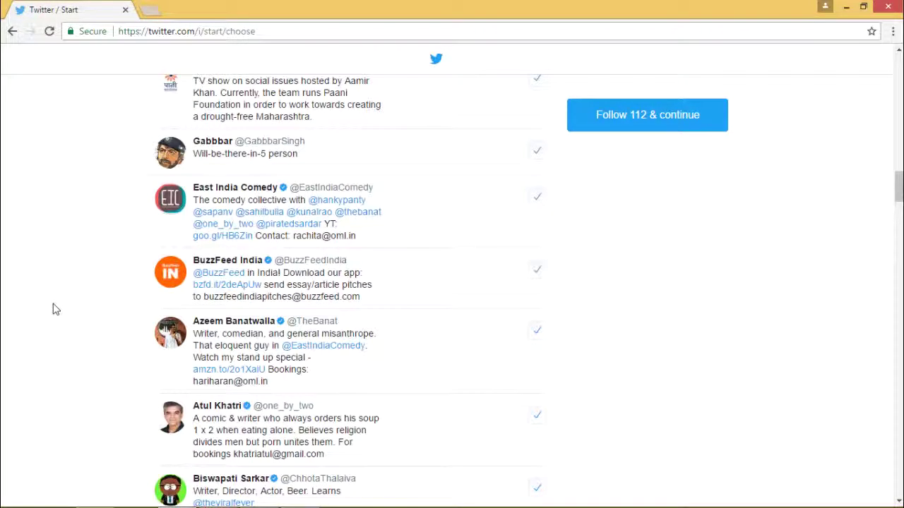
- Dismiss the Almost there notice and untick East India Comedy from the follow list
{"action": "left_click", "coordinate": [159, 273]}
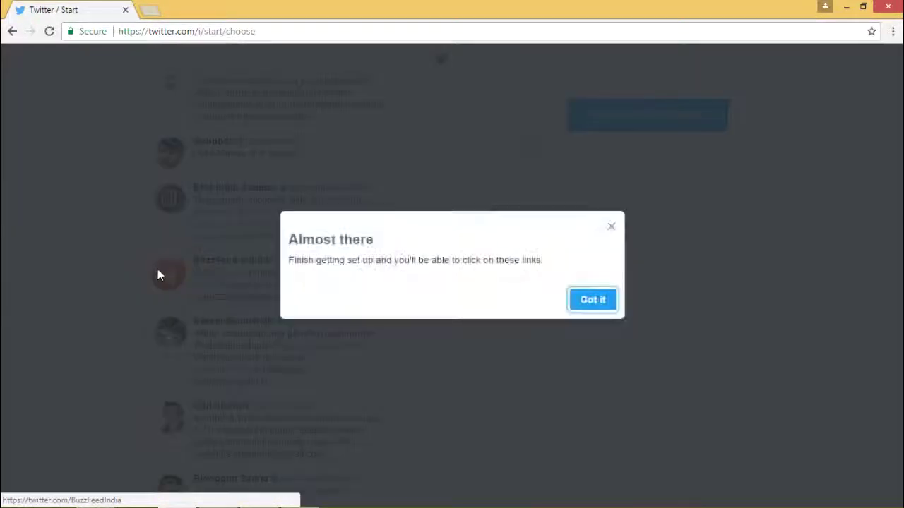
{"action": "left_click", "coordinate": [592, 308]}
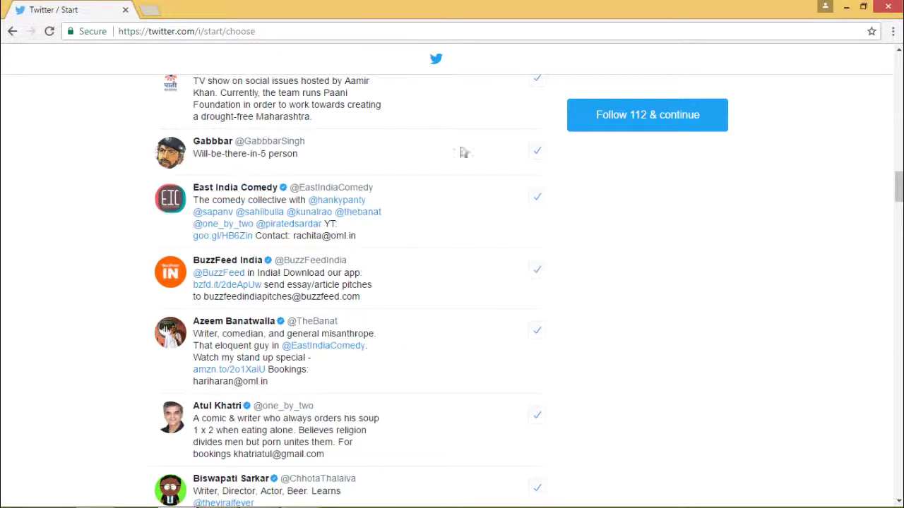
{"action": "left_click", "coordinate": [539, 199]}
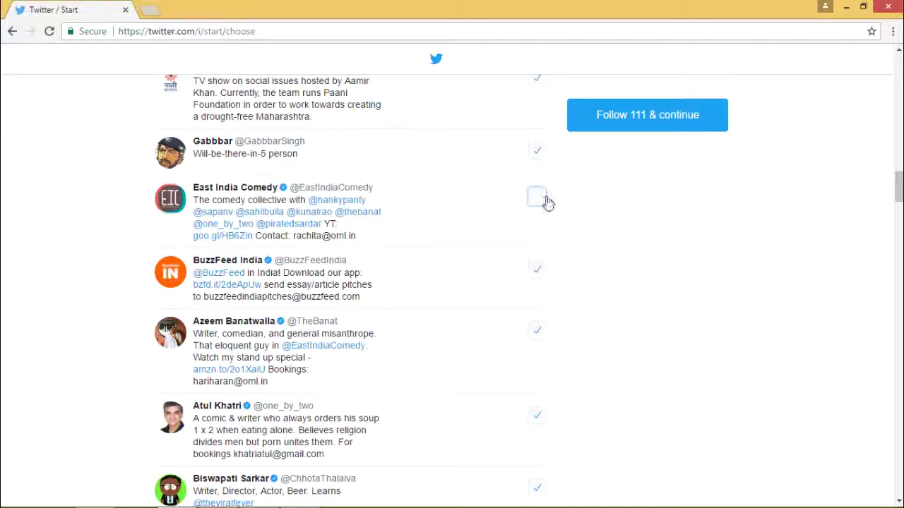
{"action": "left_click", "coordinate": [544, 200]}
{"action": "left_click", "coordinate": [539, 198]}
{"action": "scroll", "coordinate": [572, 205], "scroll_direction": "up", "scroll_amount": 4}
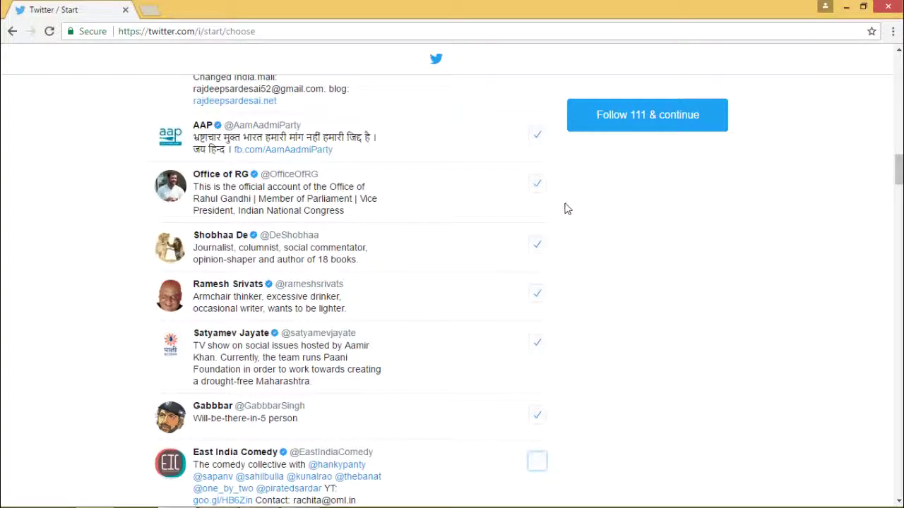
{"action": "scroll", "coordinate": [565, 219], "scroll_direction": "down", "scroll_amount": 1}
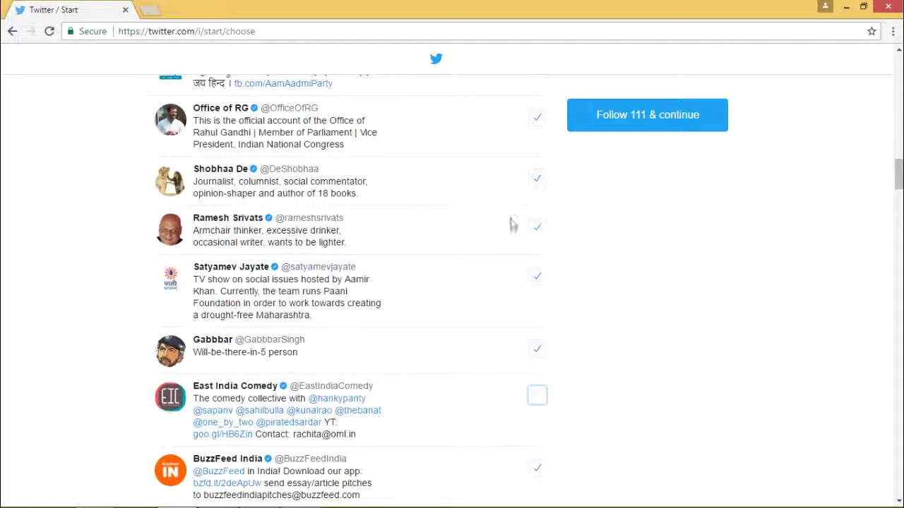
- Untick Aisi Taisi Democracy and three other accounts, then follow the remaining 107
{"action": "left_click", "coordinate": [537, 226]}
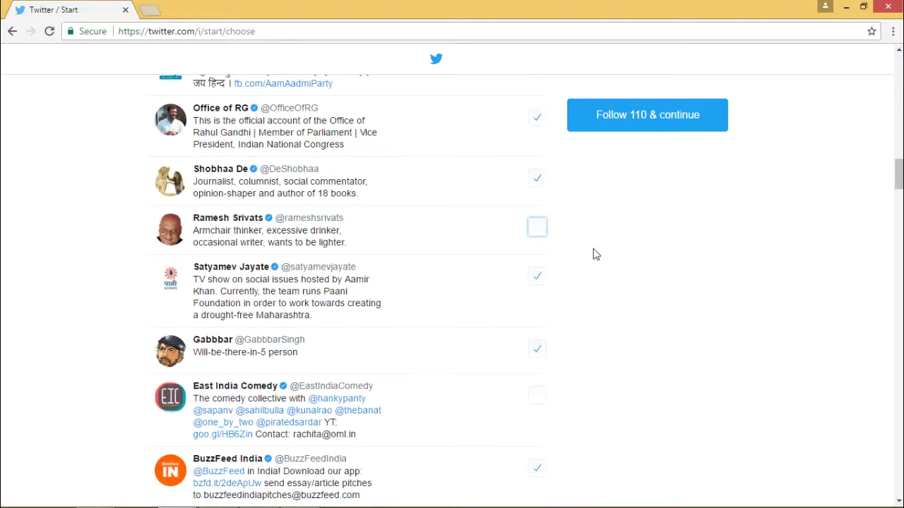
{"action": "scroll", "coordinate": [592, 253], "scroll_direction": "down", "scroll_amount": 4}
{"action": "scroll", "coordinate": [595, 255], "scroll_direction": "down", "scroll_amount": 3}
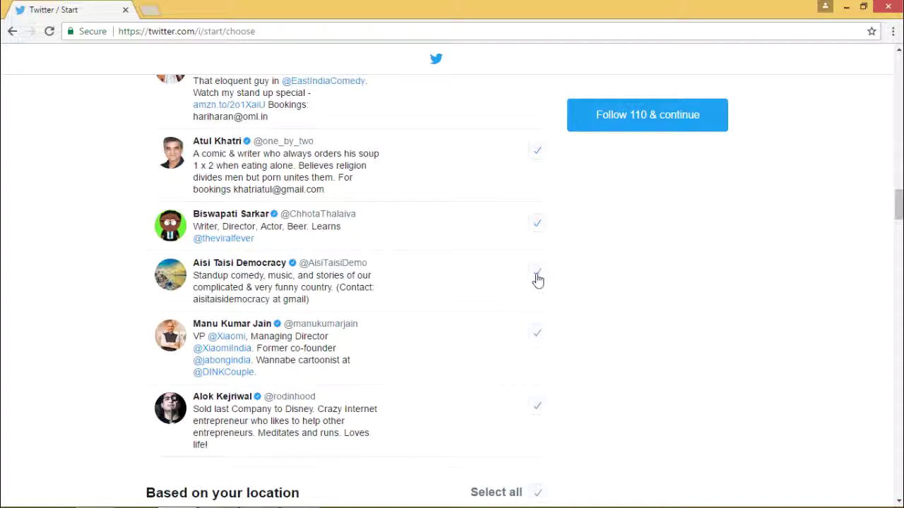
{"action": "left_click", "coordinate": [538, 274]}
{"action": "left_click", "coordinate": [539, 336]}
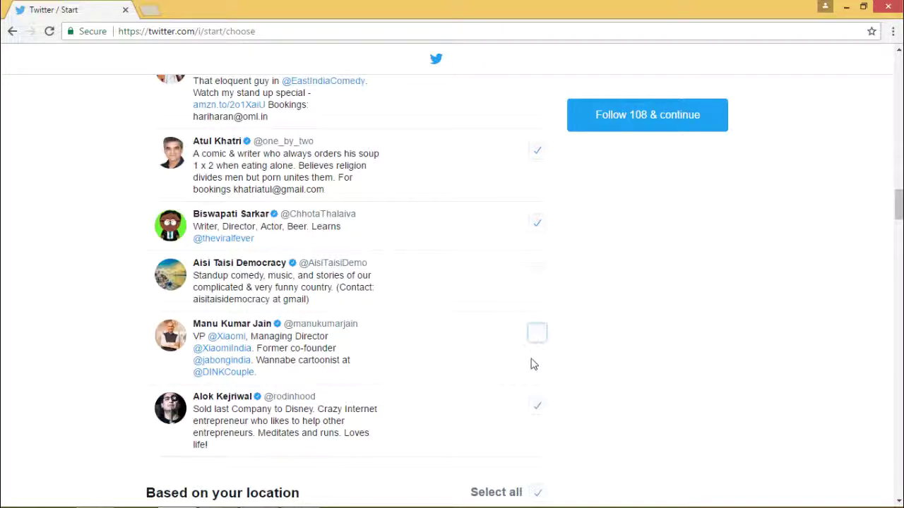
{"action": "left_click", "coordinate": [537, 408]}
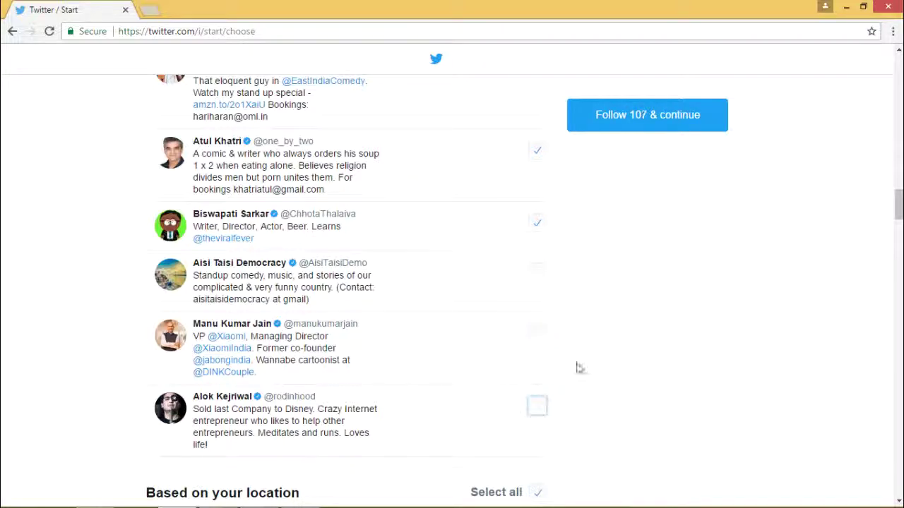
{"action": "left_click", "coordinate": [663, 116]}
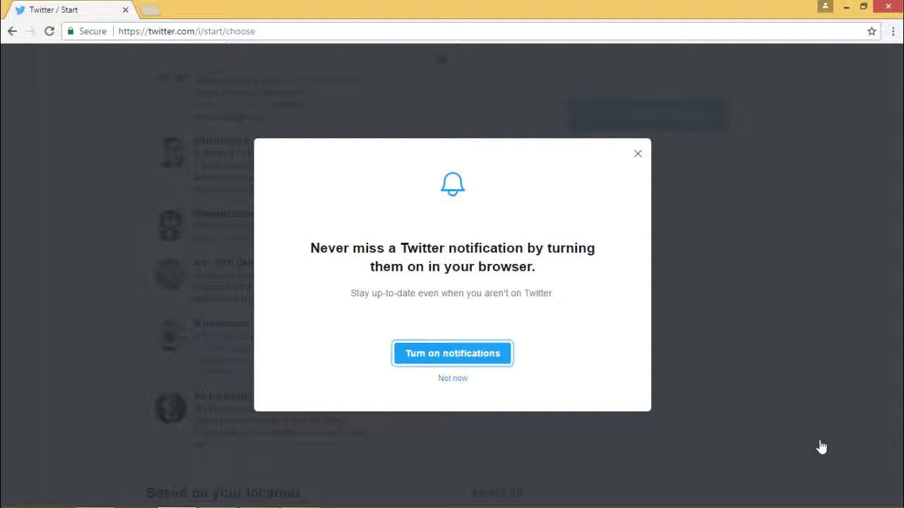
- Decline the browser notifications prompt with Not now
{"action": "left_click", "coordinate": [453, 379]}
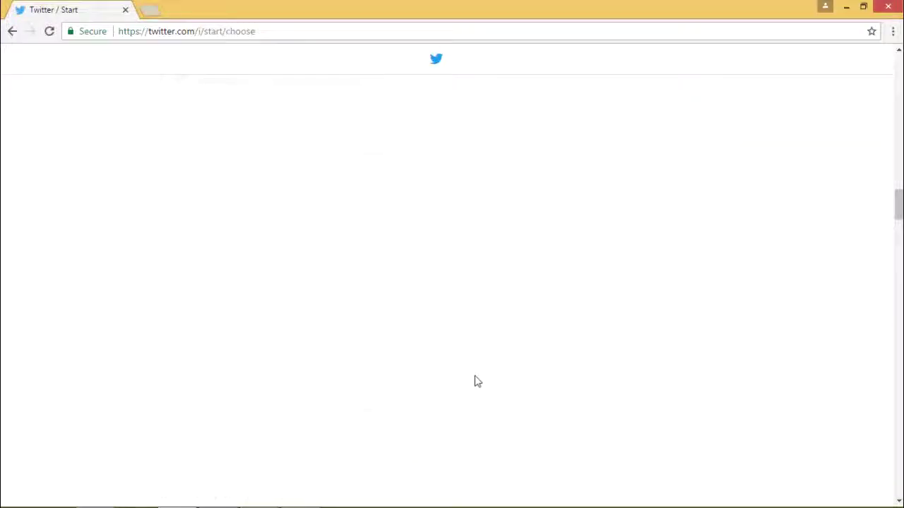
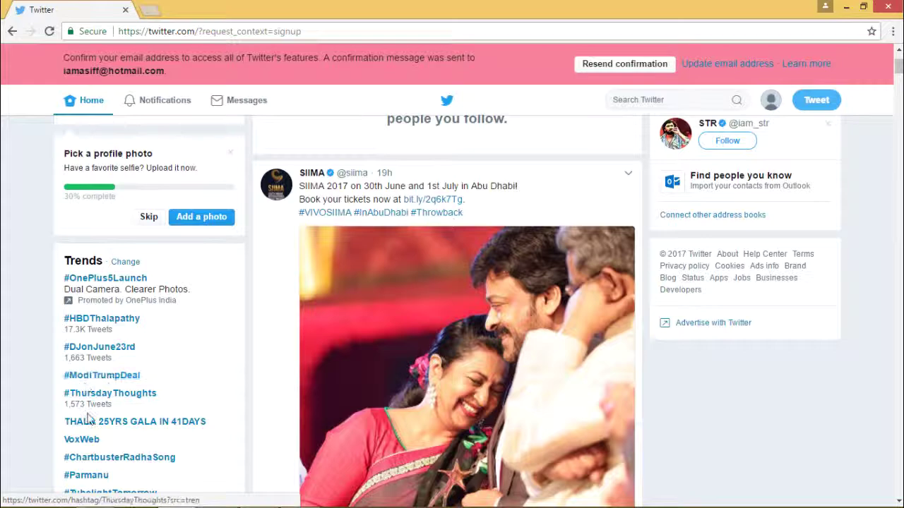
{"action": "scroll", "coordinate": [25, 422], "scroll_direction": "down", "scroll_amount": 2}
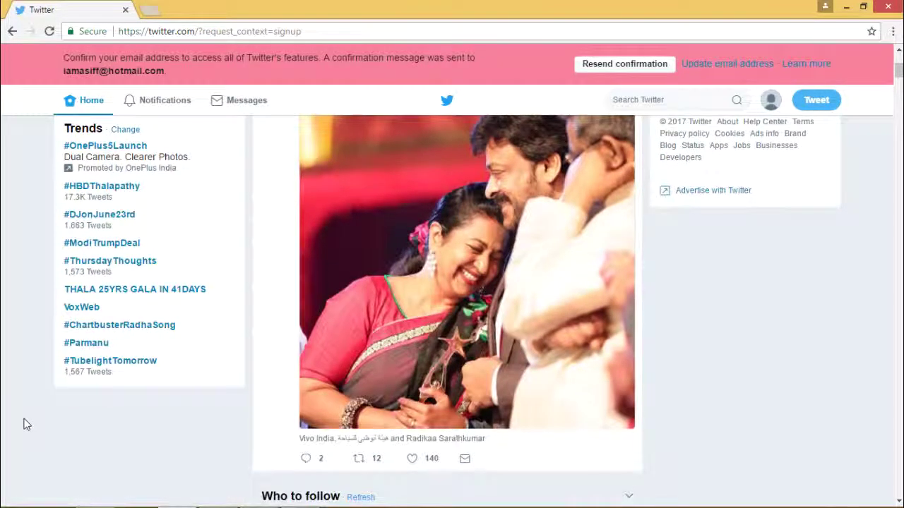
{"action": "scroll", "coordinate": [24, 422], "scroll_direction": "up", "scroll_amount": 4}
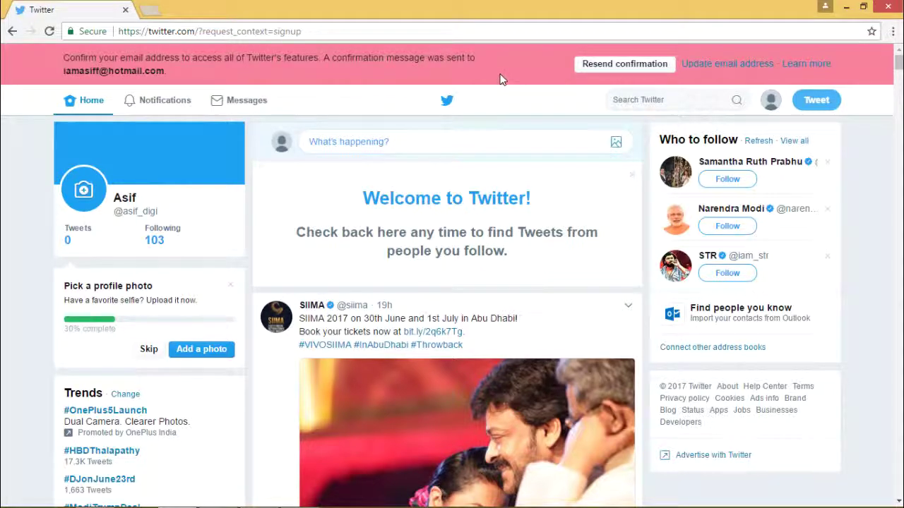
{"action": "scroll", "coordinate": [499, 81], "scroll_direction": "down", "scroll_amount": 10}
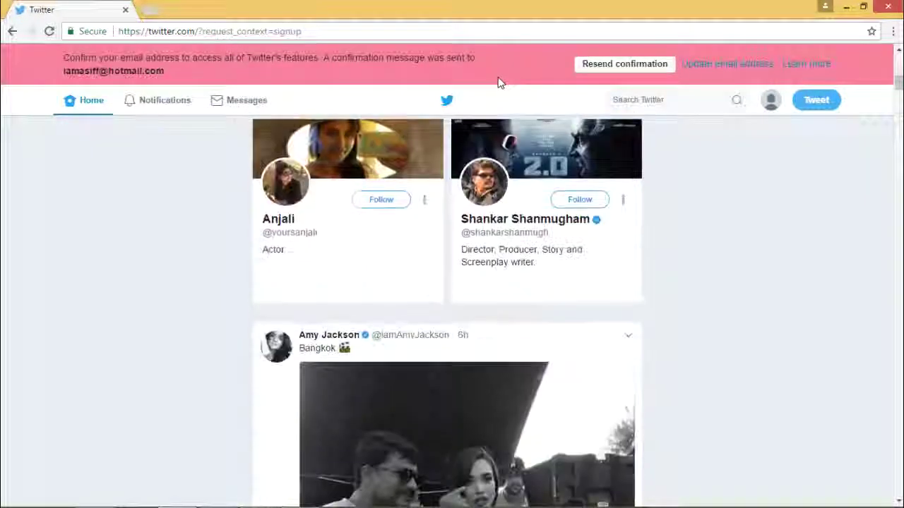
{"action": "scroll", "coordinate": [499, 83], "scroll_direction": "down", "scroll_amount": 10}
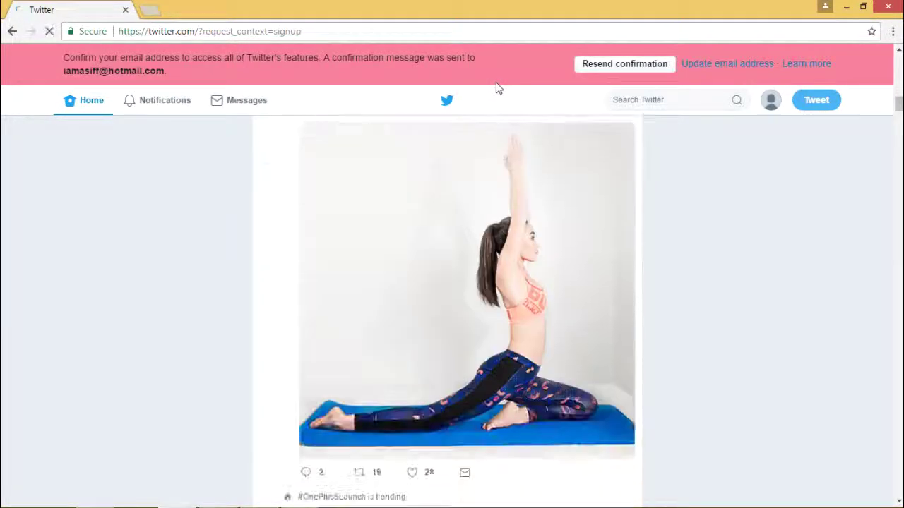
{"action": "scroll", "coordinate": [498, 88], "scroll_direction": "down", "scroll_amount": 10}
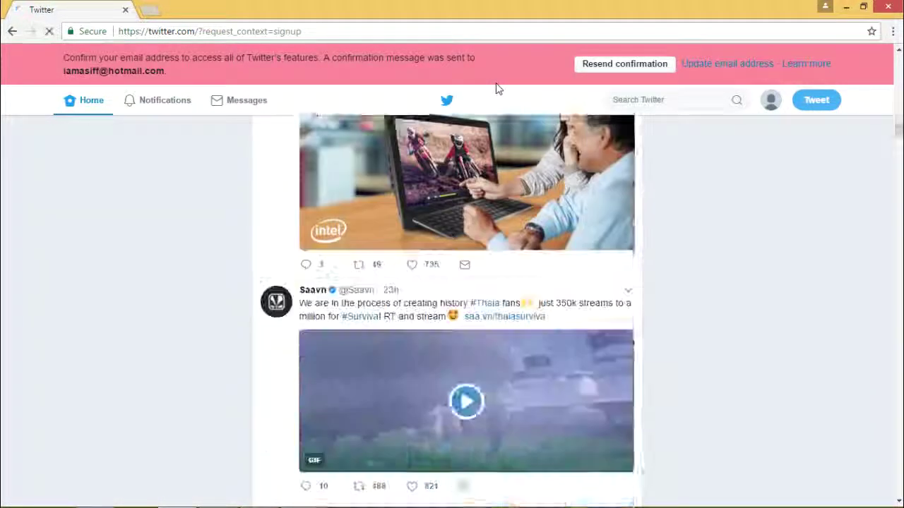
{"action": "scroll", "coordinate": [499, 88], "scroll_direction": "down", "scroll_amount": 10}
{"action": "scroll", "coordinate": [469, 128], "scroll_direction": "up", "scroll_amount": 5}
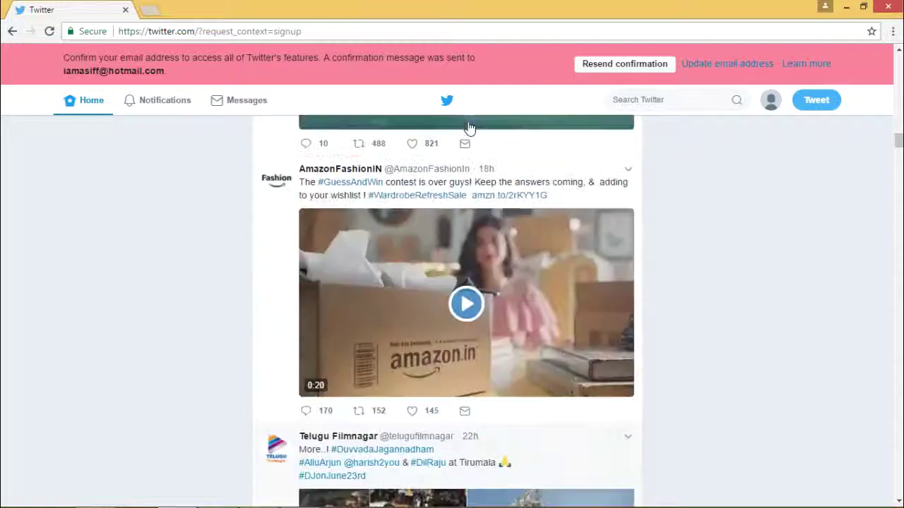
{"action": "scroll", "coordinate": [469, 128], "scroll_direction": "up", "scroll_amount": 15}
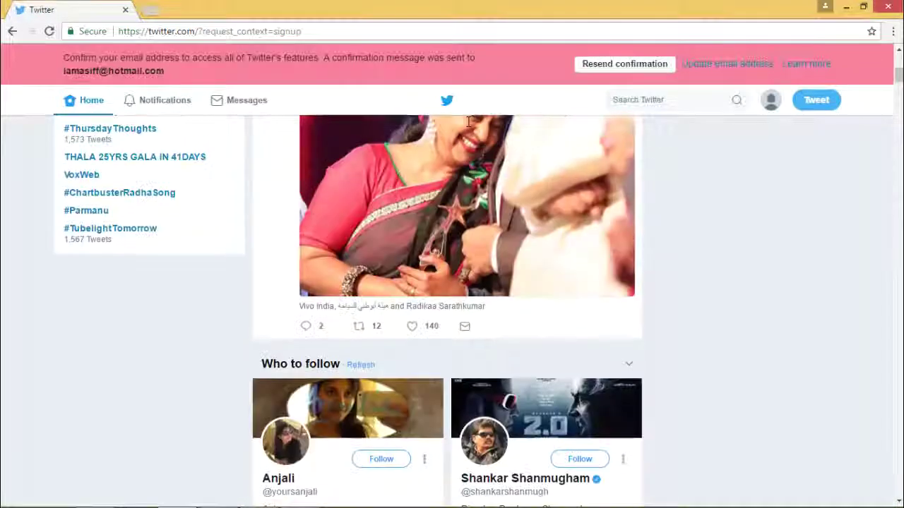
{"action": "scroll", "coordinate": [468, 122], "scroll_direction": "up", "scroll_amount": 10}
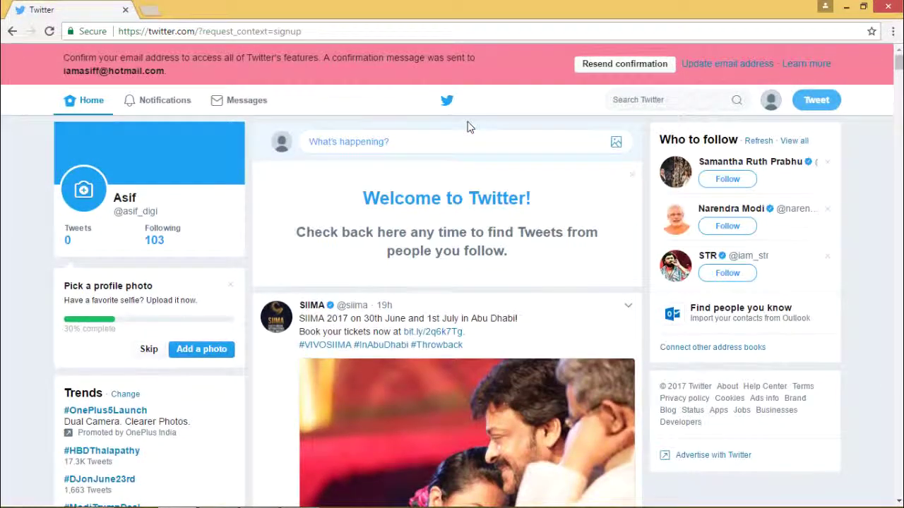
- Post the tweet 'Helllo World...' as the account's first tweet
{"action": "left_click", "coordinate": [375, 135]}
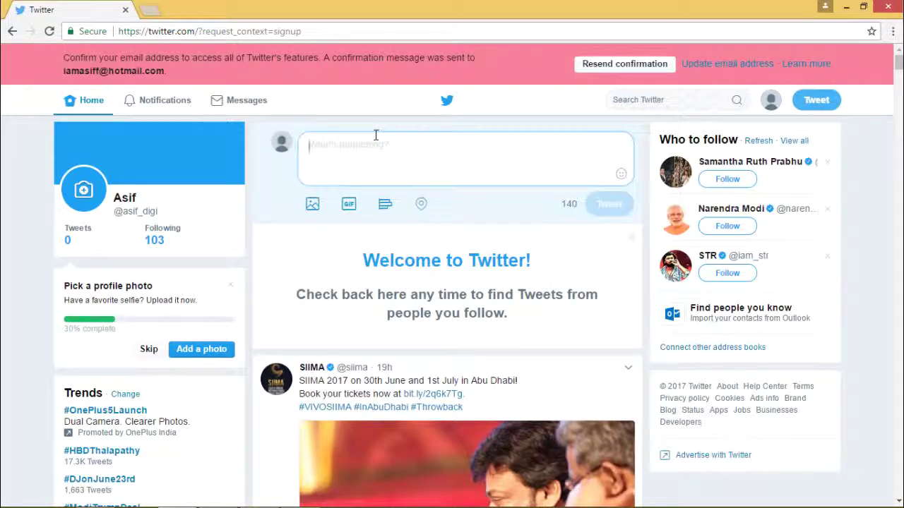
{"action": "type", "text": "Hel"}
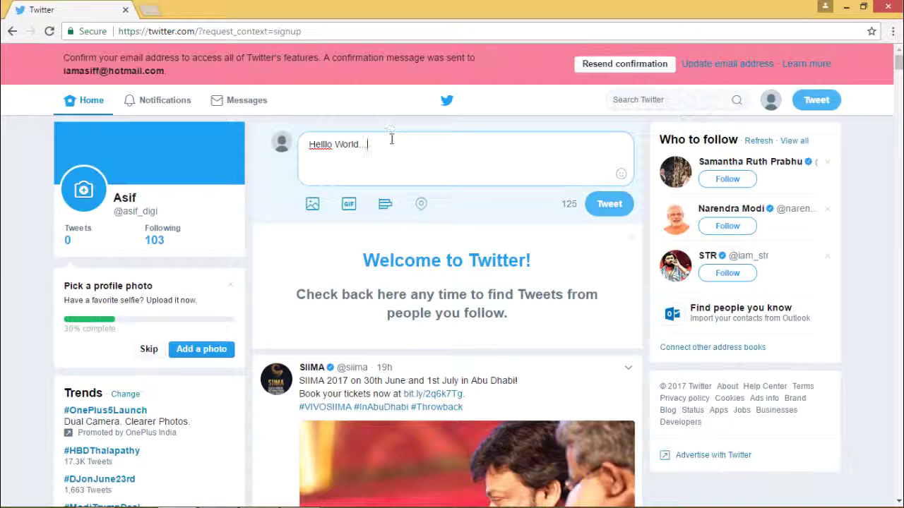
{"action": "type", "text": "llo World..."}
{"action": "left_click", "coordinate": [612, 204]}
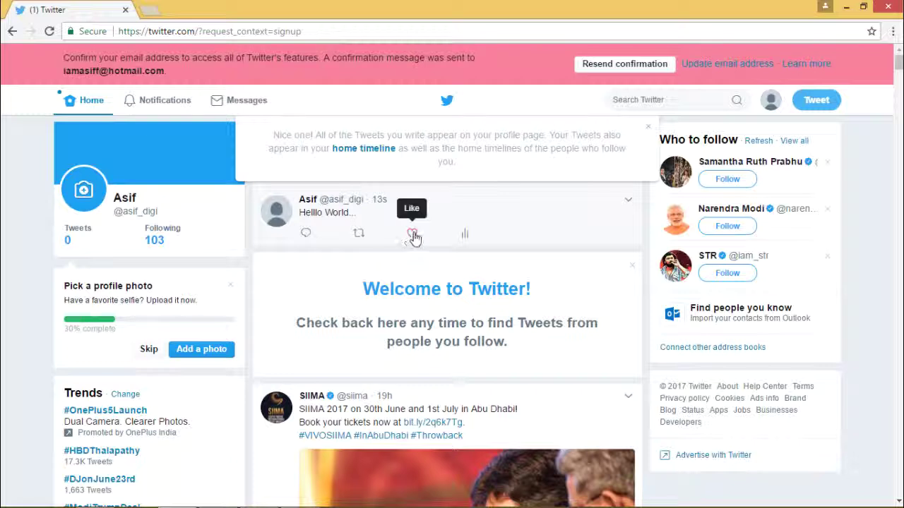
{"action": "left_click", "coordinate": [465, 236]}
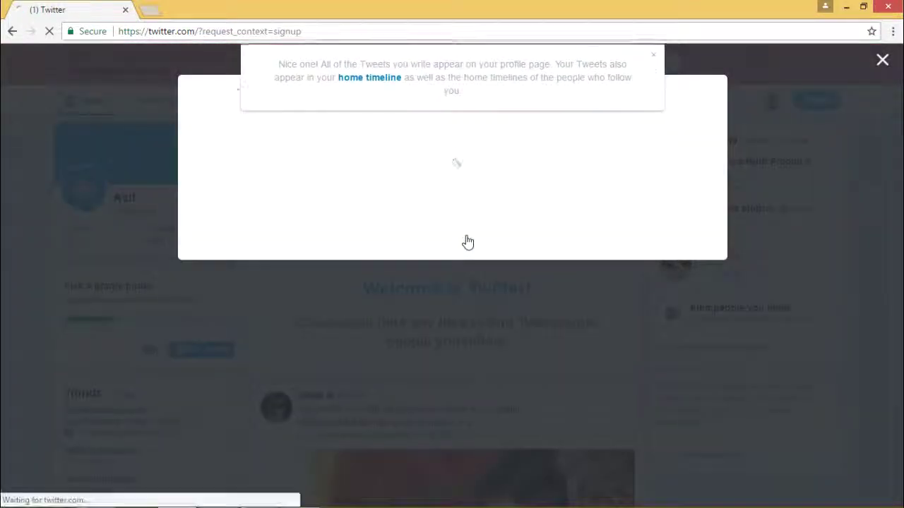
{"action": "left_click", "coordinate": [467, 241]}
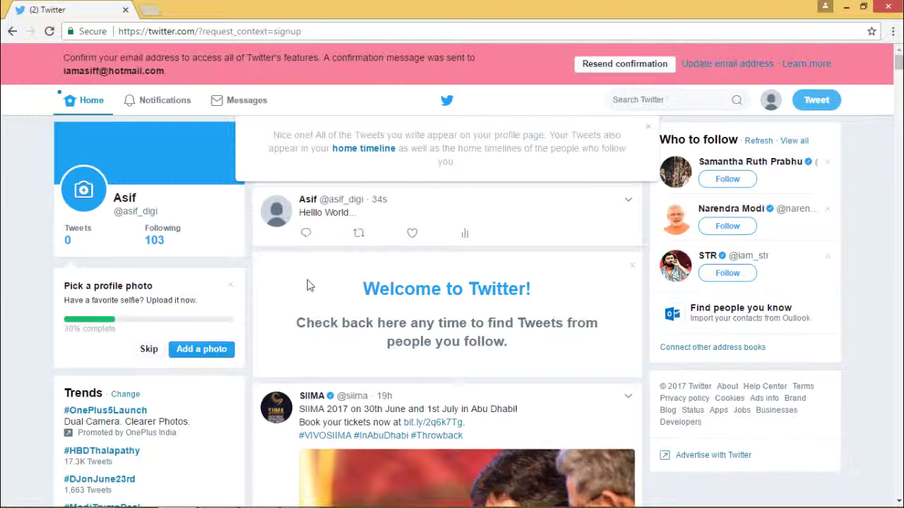
{"action": "scroll", "coordinate": [307, 281], "scroll_direction": "down", "scroll_amount": 3}
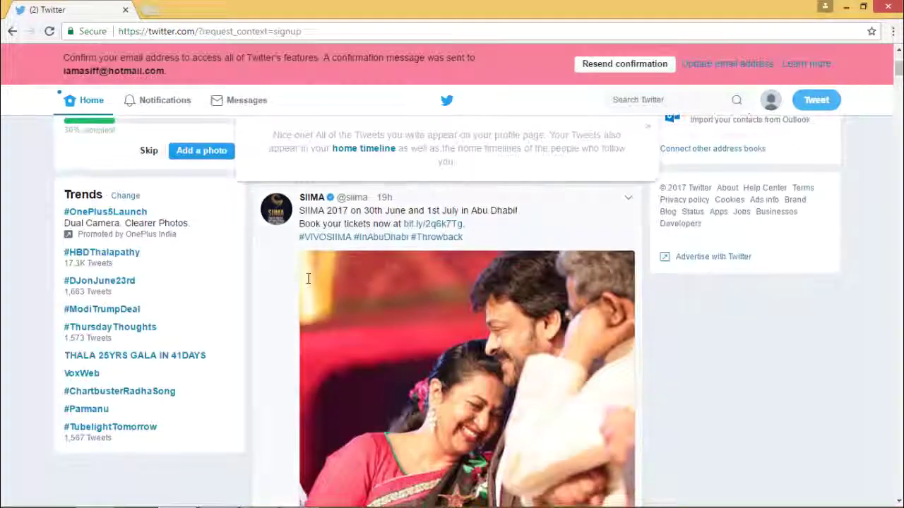
{"action": "scroll", "coordinate": [308, 284], "scroll_direction": "down", "scroll_amount": 4}
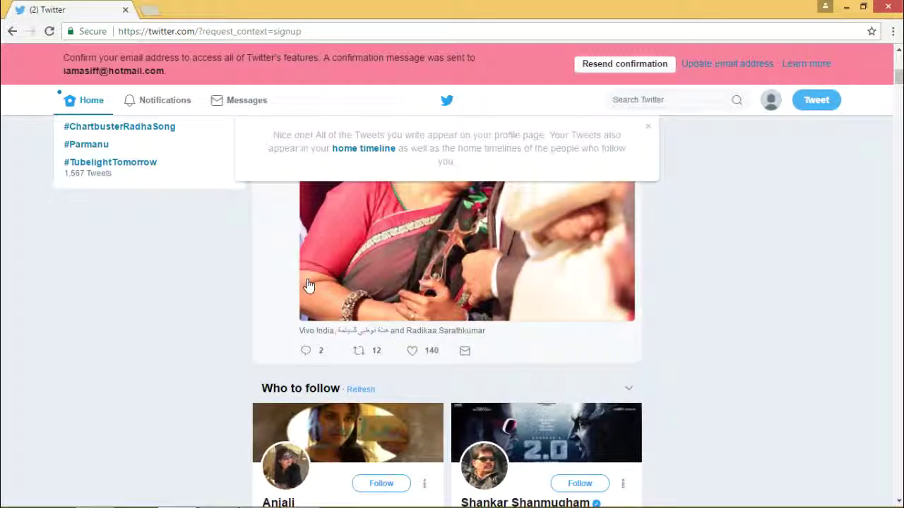
- Retweet the SIIMA awards photo tweet
{"action": "left_click", "coordinate": [365, 358]}
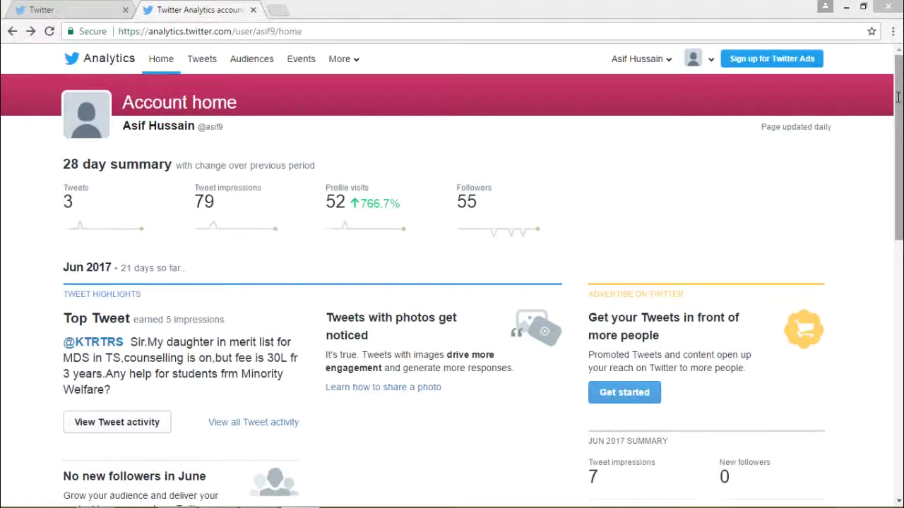
{"action": "left_click", "coordinate": [900, 106]}
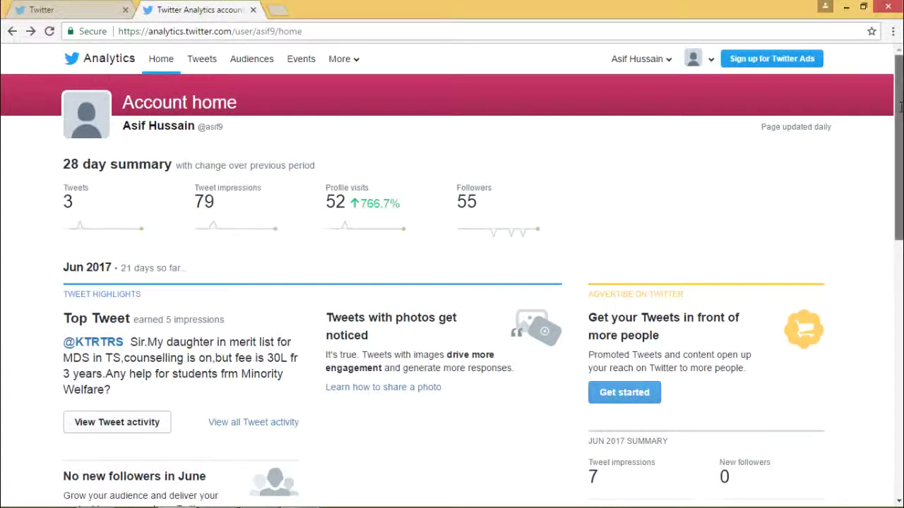
{"action": "left_click_drag", "start_coordinate": [900, 106], "coordinate": [900, 346]}
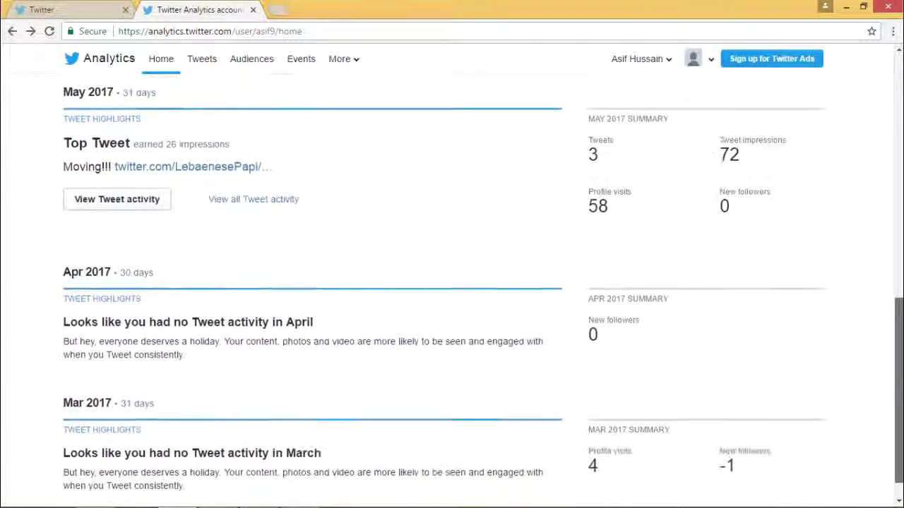
{"action": "scroll", "coordinate": [4, 101], "scroll_direction": "down", "scroll_amount": 1}
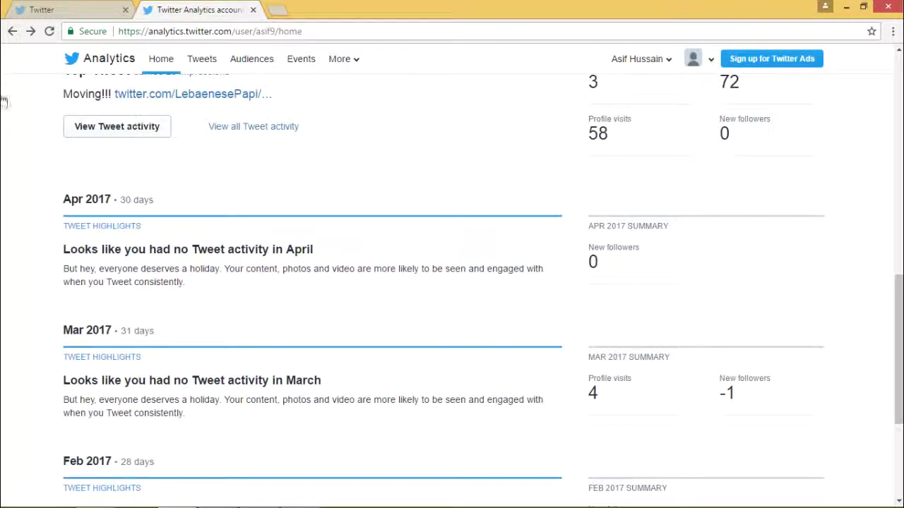
{"action": "left_click_drag", "start_coordinate": [158, 31], "coordinate": [301, 32]}
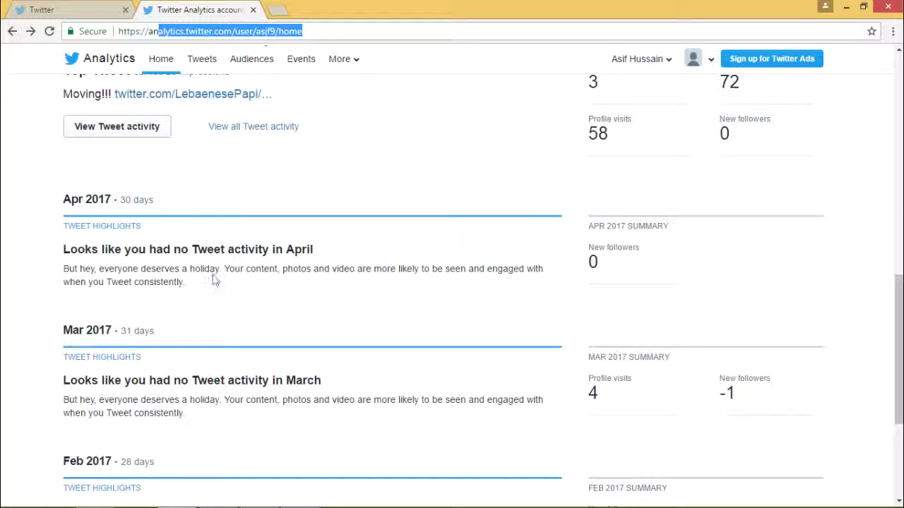
{"action": "left_click", "coordinate": [899, 350]}
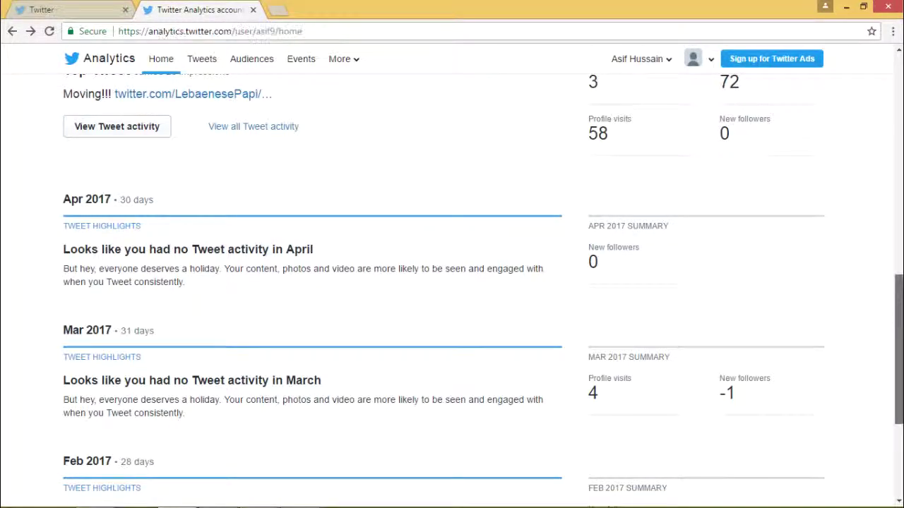
{"action": "left_click_drag", "start_coordinate": [899, 350], "coordinate": [896, 89]}
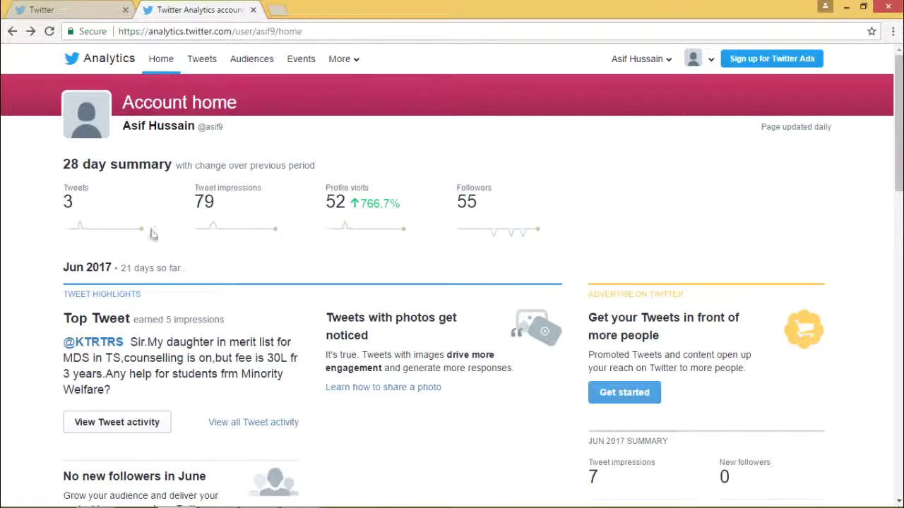
{"action": "left_click", "coordinate": [253, 424]}
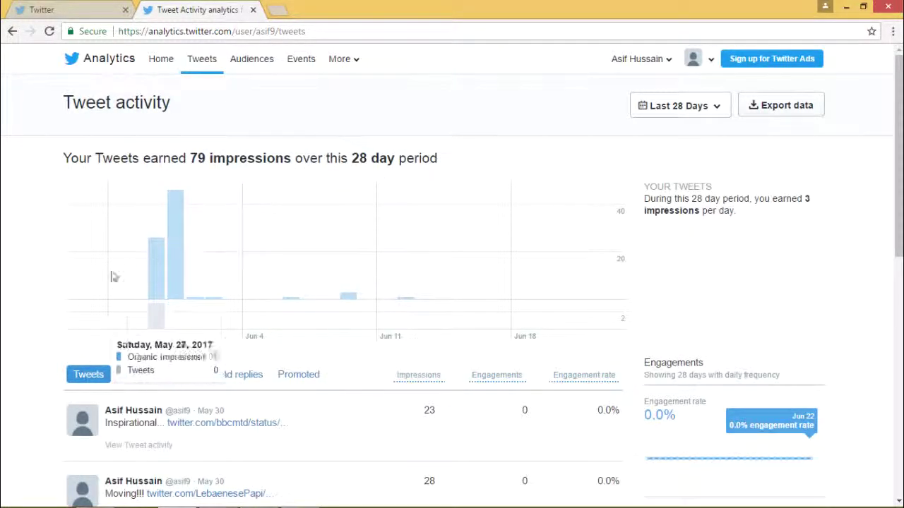
{"action": "scroll", "coordinate": [53, 261], "scroll_direction": "down", "scroll_amount": 2}
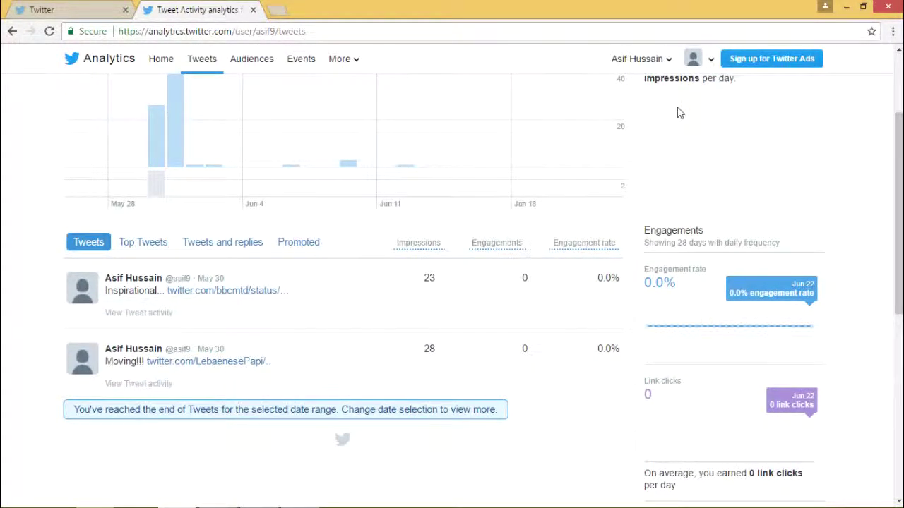
{"action": "scroll", "coordinate": [677, 112], "scroll_direction": "down", "scroll_amount": 6}
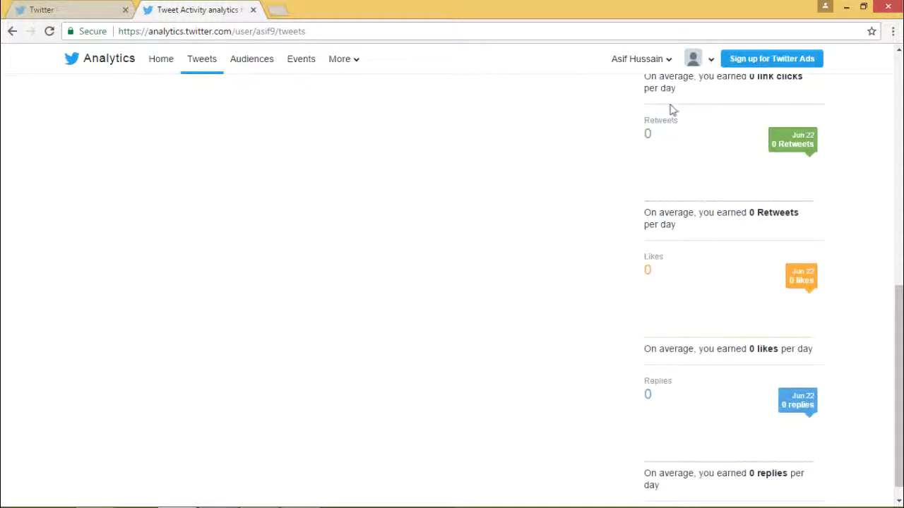
{"action": "scroll", "coordinate": [668, 110], "scroll_direction": "up", "scroll_amount": 4}
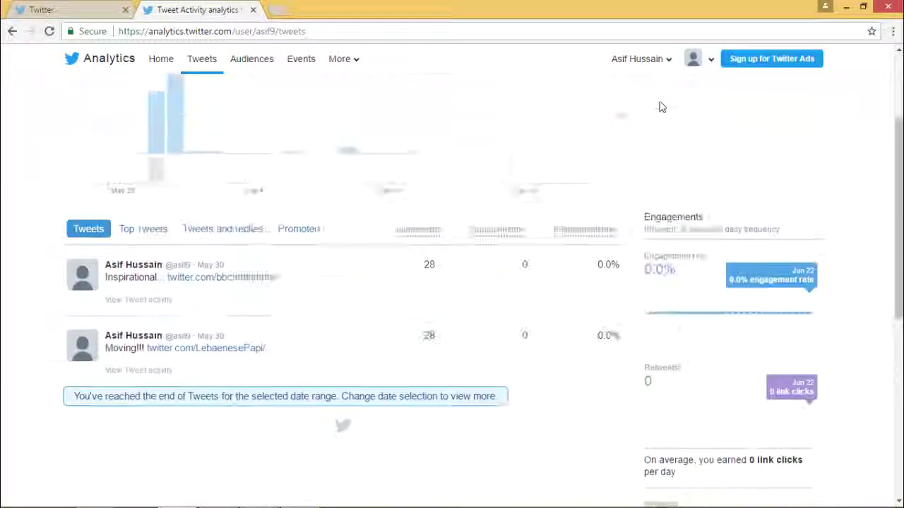
{"action": "scroll", "coordinate": [662, 107], "scroll_direction": "up", "scroll_amount": 2}
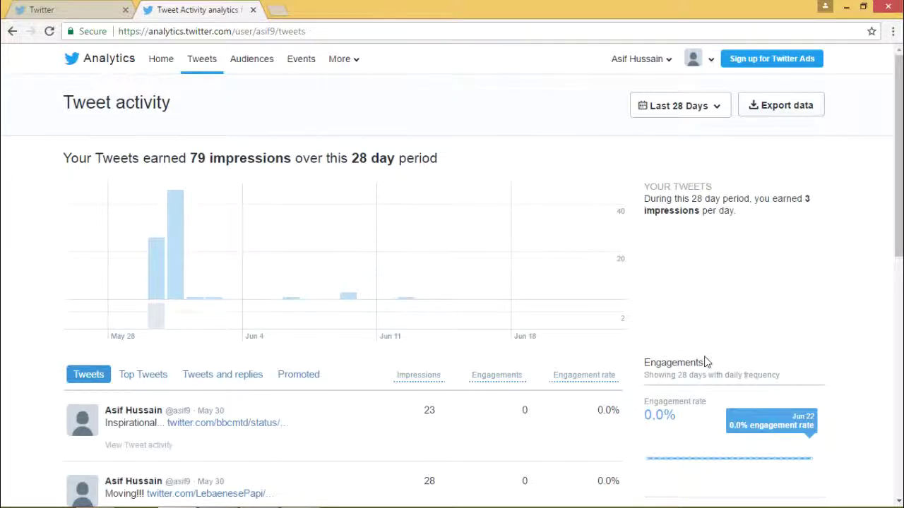
{"action": "key", "text": "ctrl+a"}
{"action": "scroll", "coordinate": [707, 367], "scroll_direction": "down", "scroll_amount": 3}
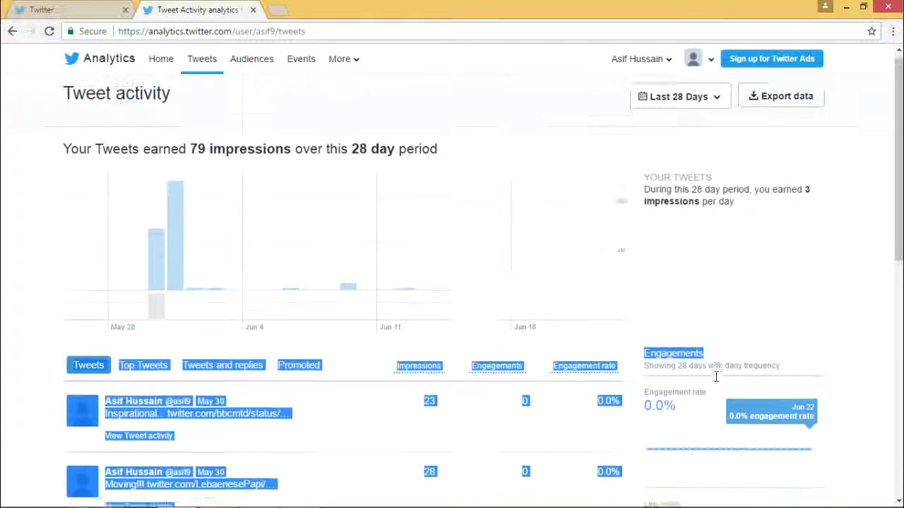
{"action": "left_click_drag", "start_coordinate": [678, 420], "coordinate": [641, 409]}
{"action": "scroll", "coordinate": [641, 408], "scroll_direction": "down", "scroll_amount": 2}
{"action": "scroll", "coordinate": [641, 406], "scroll_direction": "down", "scroll_amount": 2}
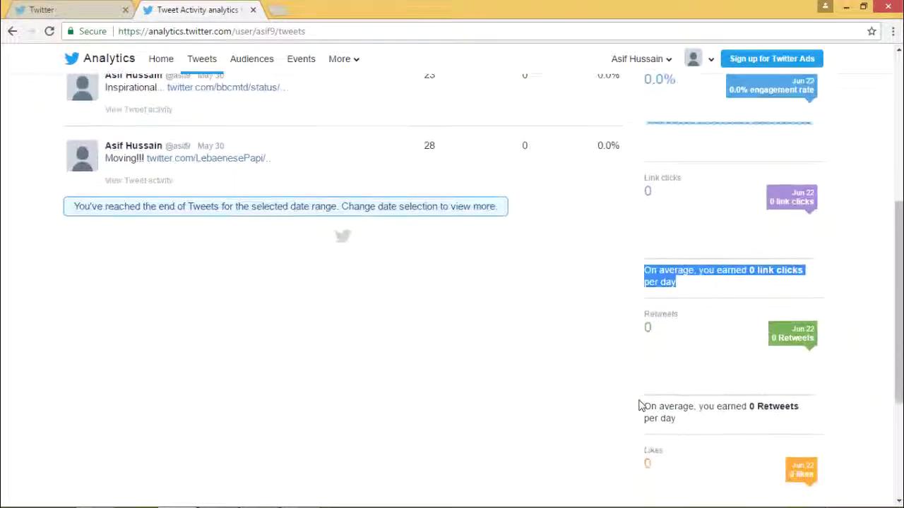
{"action": "left_click_drag", "start_coordinate": [668, 291], "coordinate": [643, 277]}
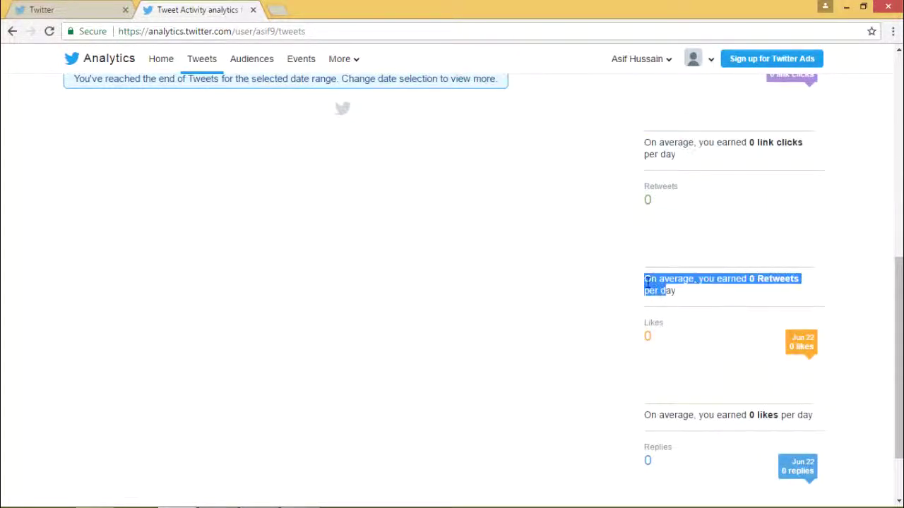
{"action": "left_click_drag", "start_coordinate": [816, 416], "coordinate": [632, 421]}
{"action": "scroll", "coordinate": [631, 420], "scroll_direction": "down", "scroll_amount": 1}
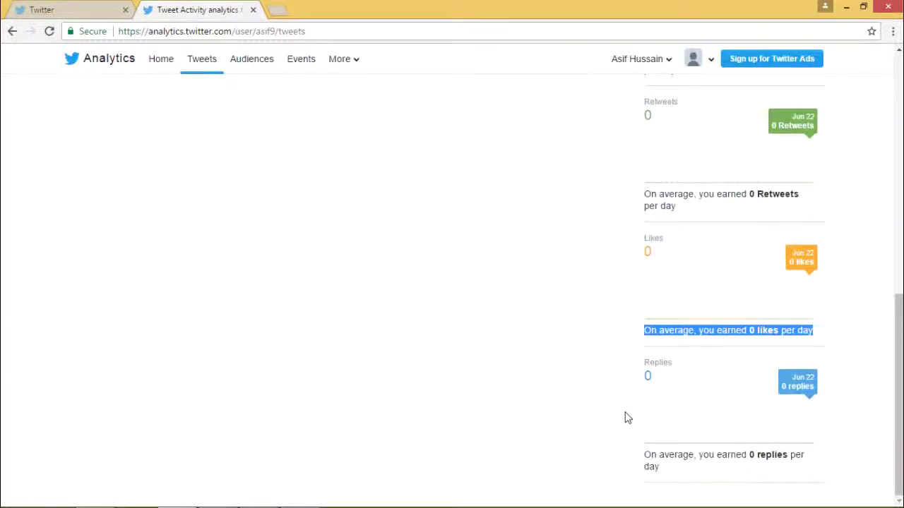
{"action": "scroll", "coordinate": [628, 413], "scroll_direction": "up", "scroll_amount": 6}
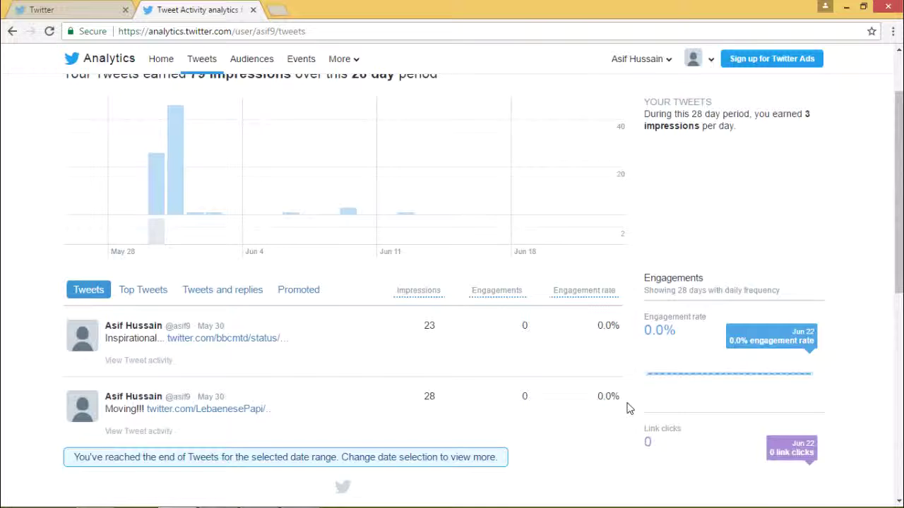
{"action": "scroll", "coordinate": [629, 409], "scroll_direction": "up", "scroll_amount": 1}
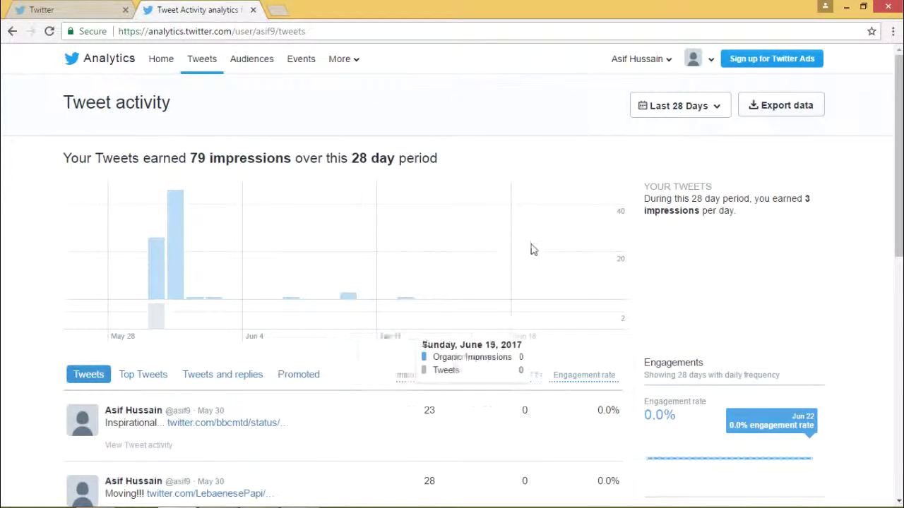
- Try start dates of May 10 and May 18, then show the last 7 days of activity
{"action": "left_click", "coordinate": [715, 108]}
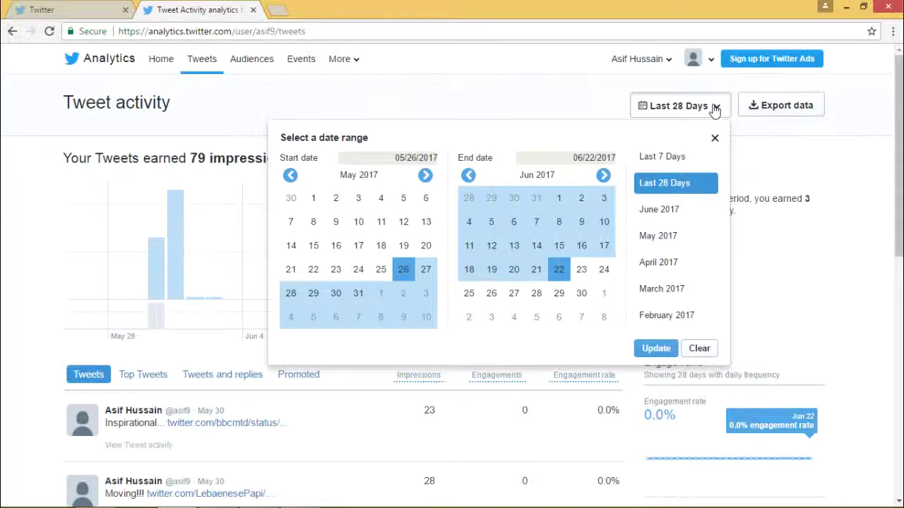
{"action": "left_click", "coordinate": [357, 223]}
{"action": "left_click", "coordinate": [358, 223]}
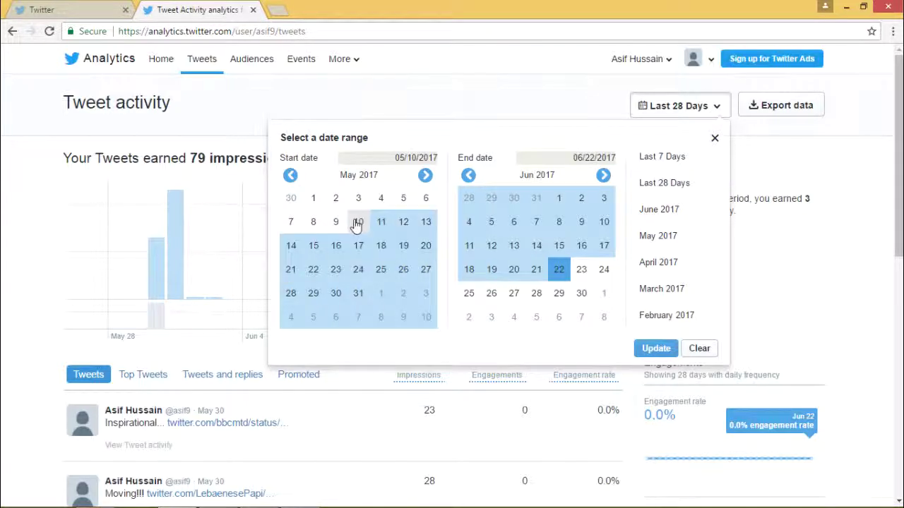
{"action": "left_click", "coordinate": [381, 247]}
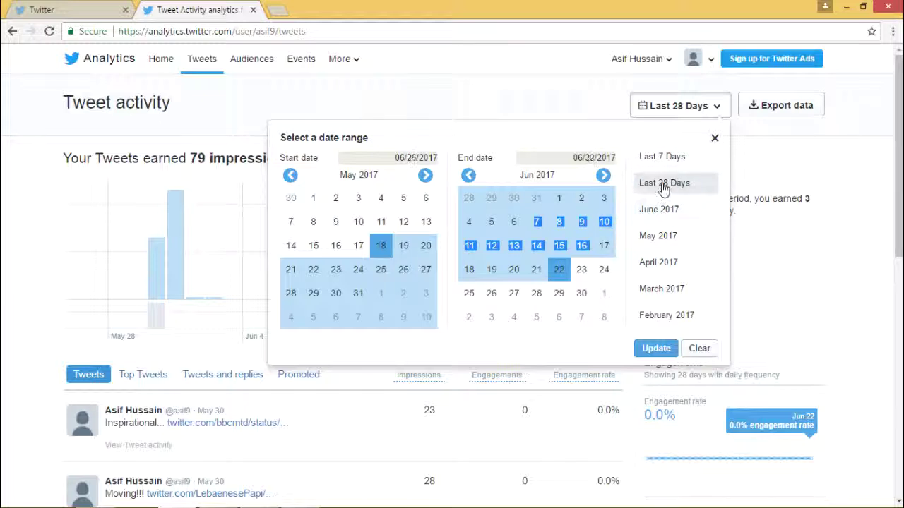
{"action": "left_click", "coordinate": [657, 161]}
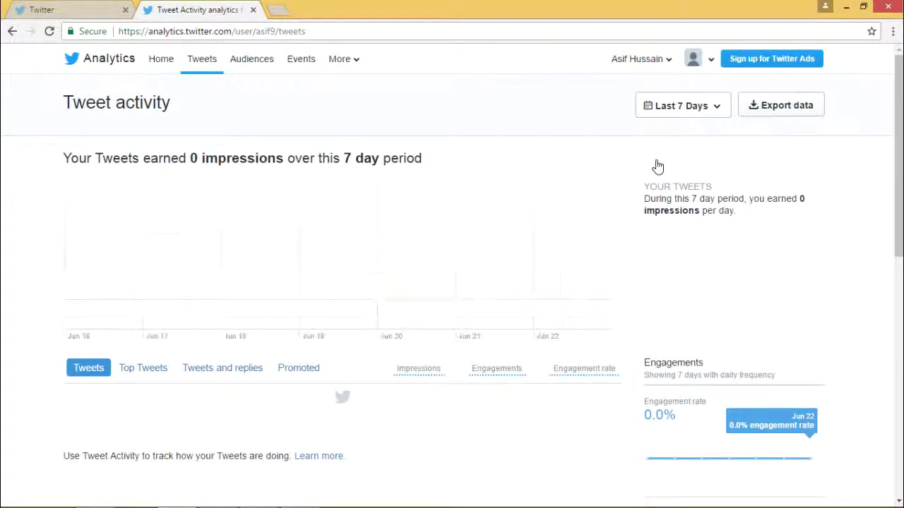
- Set the tweet activity range to May 2017 and export its data as CSV
{"action": "left_click", "coordinate": [699, 109]}
{"action": "left_click", "coordinate": [652, 240]}
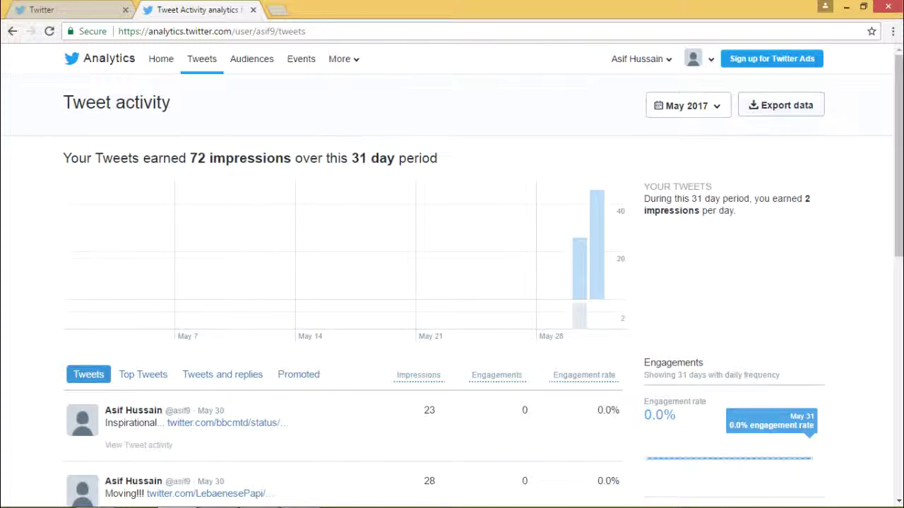
{"action": "left_click", "coordinate": [759, 110]}
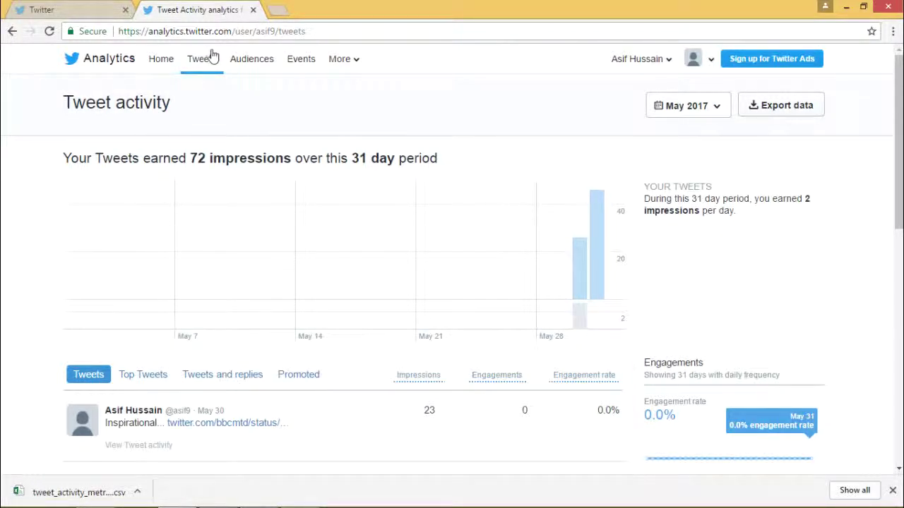
- Open Audience insights and highlight the follower comparison sentence before moving to Events
{"action": "left_click", "coordinate": [260, 61]}
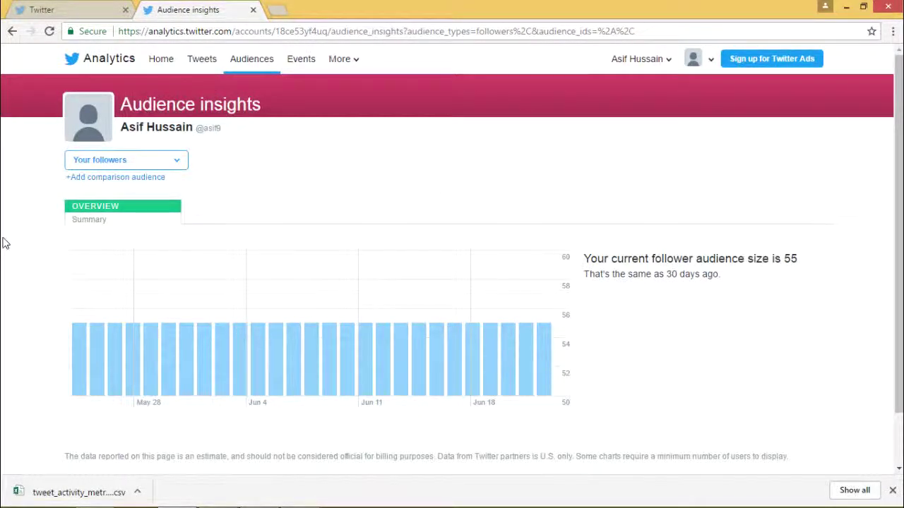
{"action": "scroll", "coordinate": [3, 240], "scroll_direction": "down", "scroll_amount": 1}
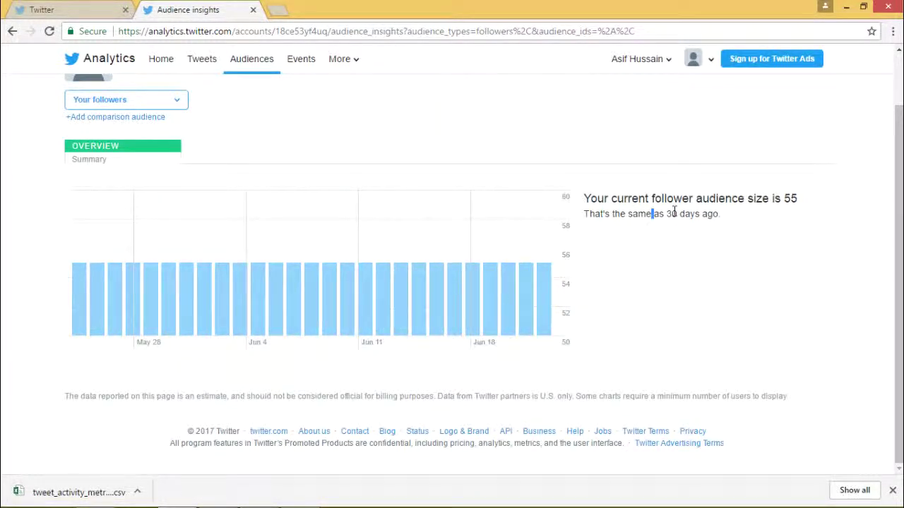
{"action": "left_click_drag", "start_coordinate": [674, 212], "coordinate": [739, 209]}
{"action": "scroll", "coordinate": [6, 309], "scroll_direction": "up", "scroll_amount": 1}
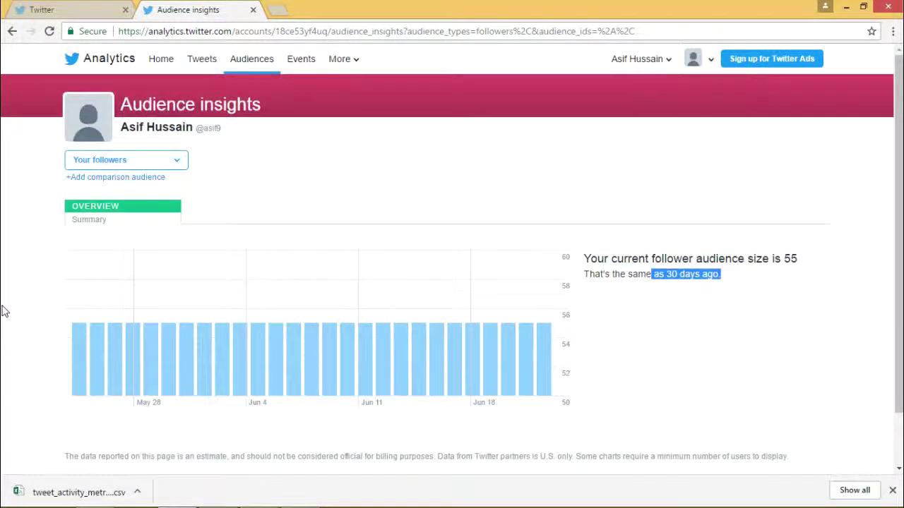
{"action": "left_click", "coordinate": [299, 60]}
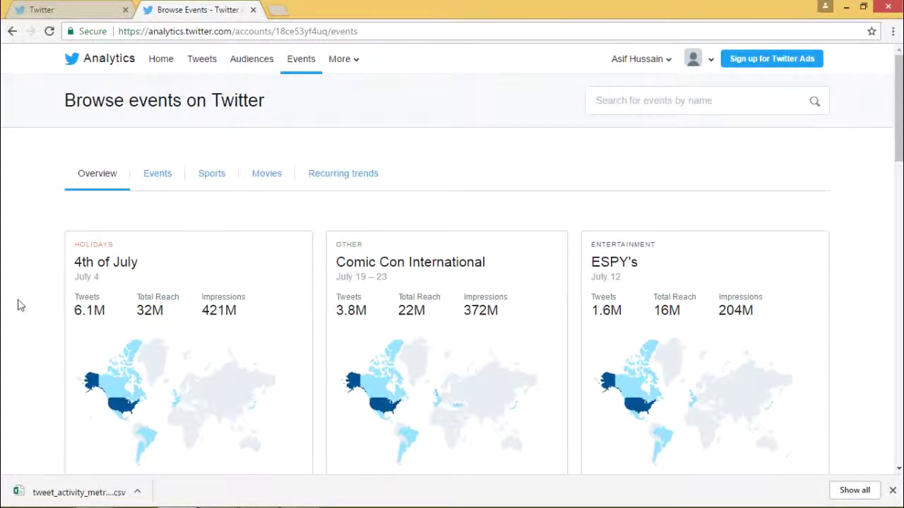
- Scroll through the Browse events cards, such as VidCon with 881K tweets and 52% female audience
{"action": "scroll", "coordinate": [20, 306], "scroll_direction": "down", "scroll_amount": 1}
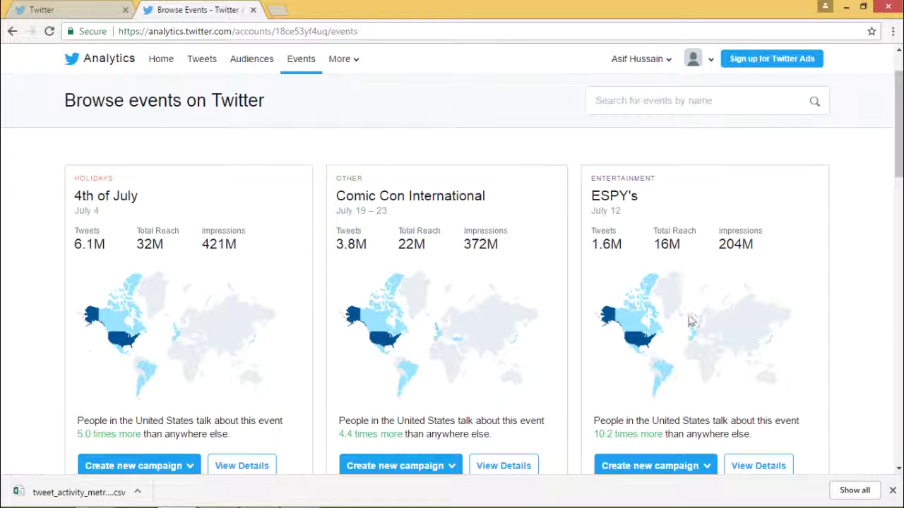
{"action": "scroll", "coordinate": [691, 322], "scroll_direction": "down", "scroll_amount": 5}
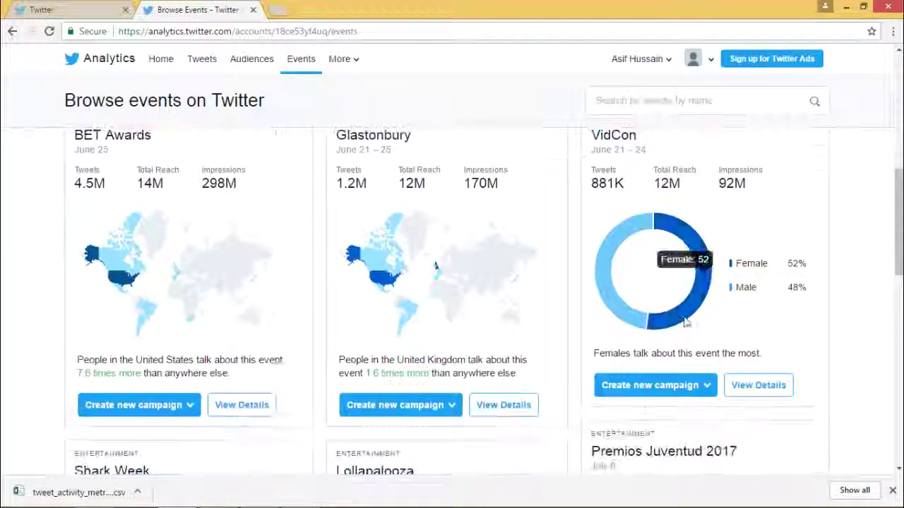
{"action": "scroll", "coordinate": [684, 321], "scroll_direction": "down", "scroll_amount": 3}
{"action": "scroll", "coordinate": [683, 322], "scroll_direction": "up", "scroll_amount": 3}
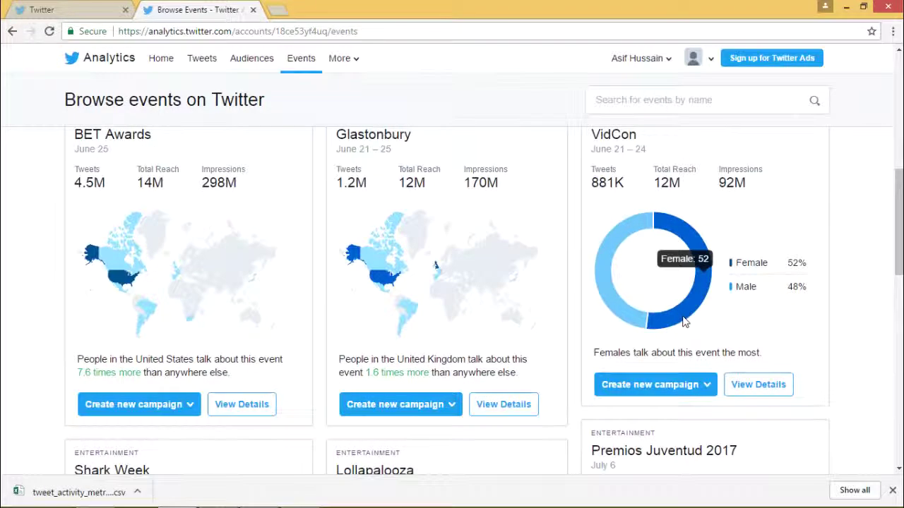
{"action": "scroll", "coordinate": [683, 321], "scroll_direction": "down", "scroll_amount": 8}
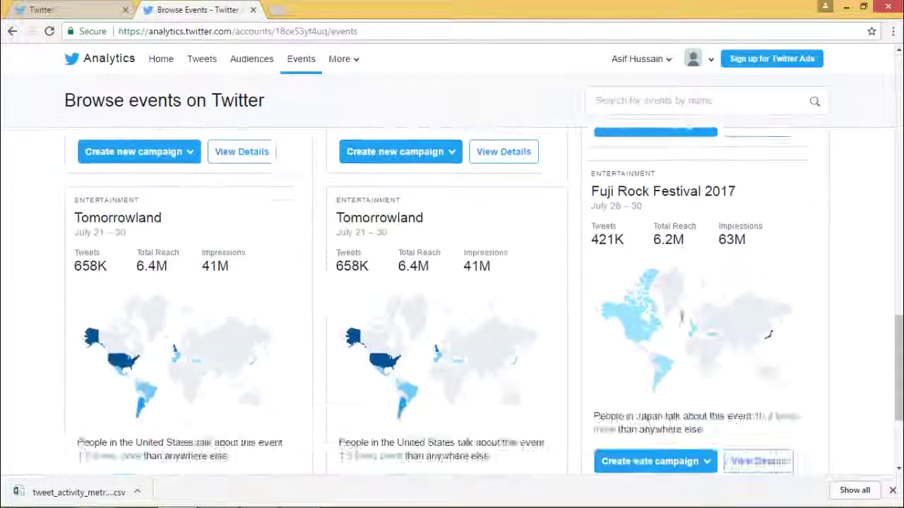
{"action": "scroll", "coordinate": [680, 322], "scroll_direction": "down", "scroll_amount": 3}
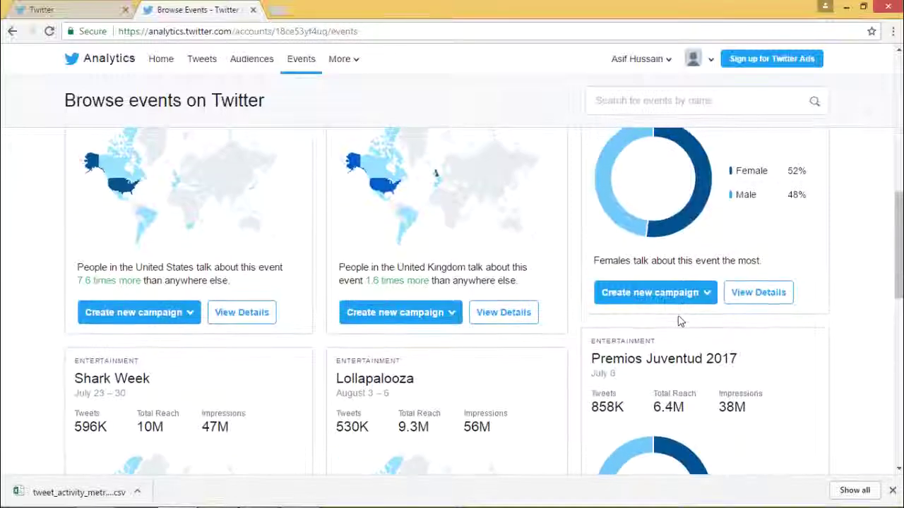
{"action": "scroll", "coordinate": [678, 320], "scroll_direction": "up", "scroll_amount": 15}
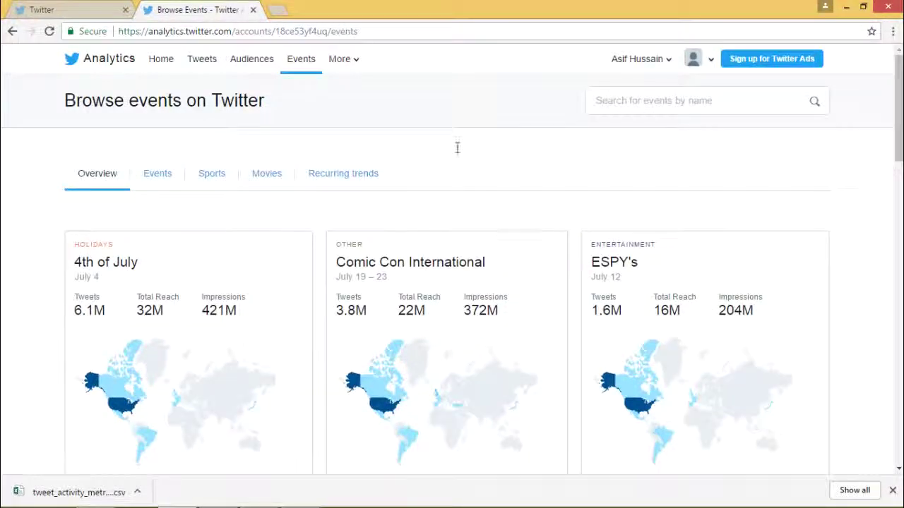
{"action": "left_click", "coordinate": [348, 63]}
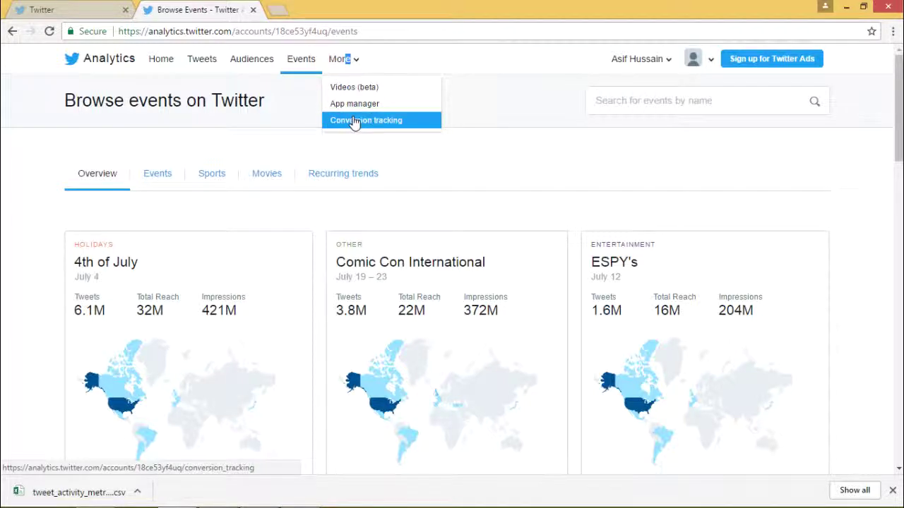
- Reopen Tweet activity and review the 28-day tweet list and engagement figures
{"action": "left_click", "coordinate": [203, 60]}
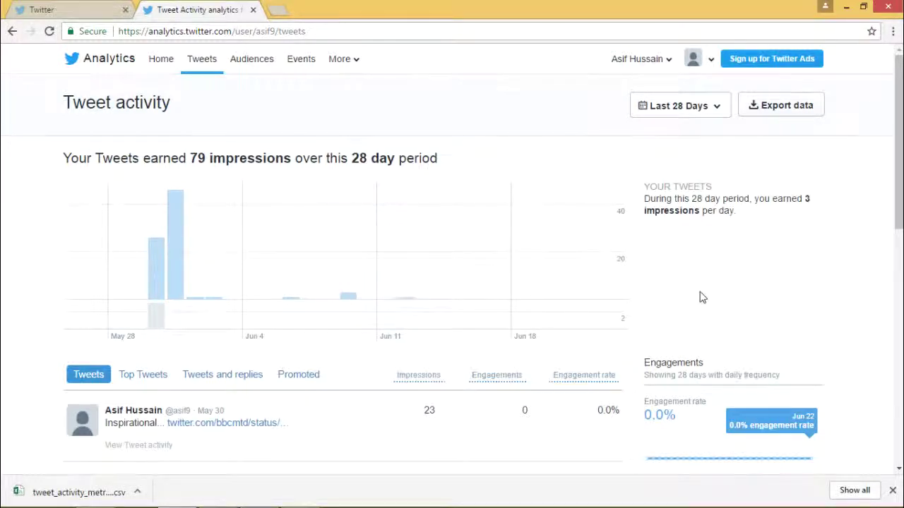
{"action": "scroll", "coordinate": [703, 298], "scroll_direction": "down", "scroll_amount": 3}
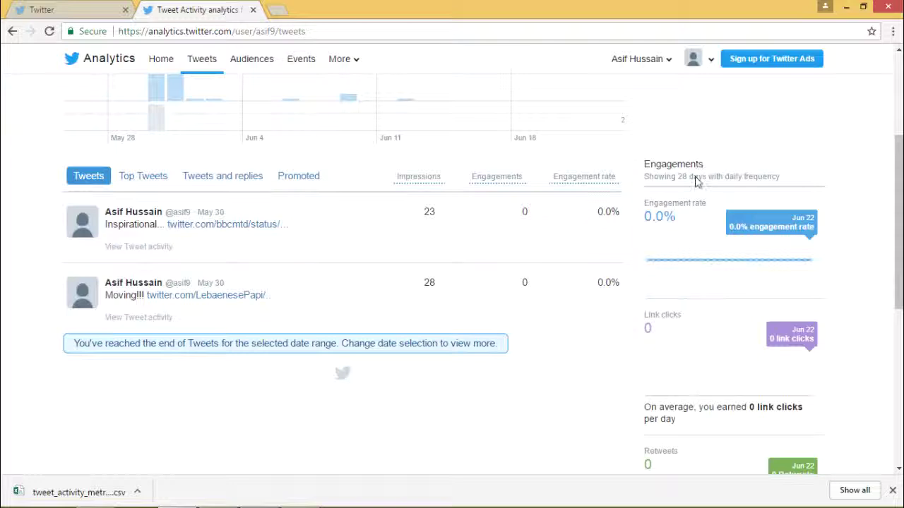
{"action": "left_click_drag", "start_coordinate": [680, 166], "coordinate": [615, 346]}
{"action": "left_click", "coordinate": [582, 401]}
{"action": "scroll", "coordinate": [570, 390], "scroll_direction": "down", "scroll_amount": 5}
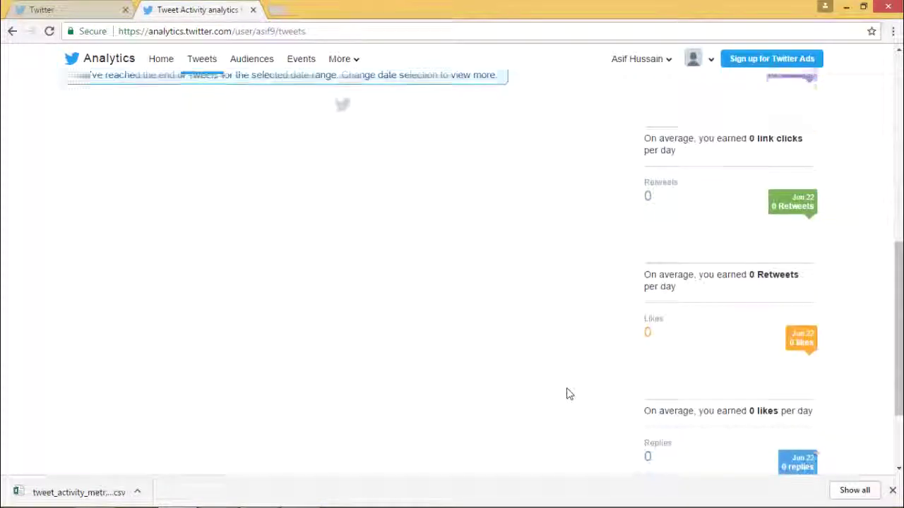
- Scroll through the Analytics home's monthly summaries, including June's no-new-followers note and May 2017
{"action": "scroll", "coordinate": [544, 446], "scroll_direction": "up", "scroll_amount": 10}
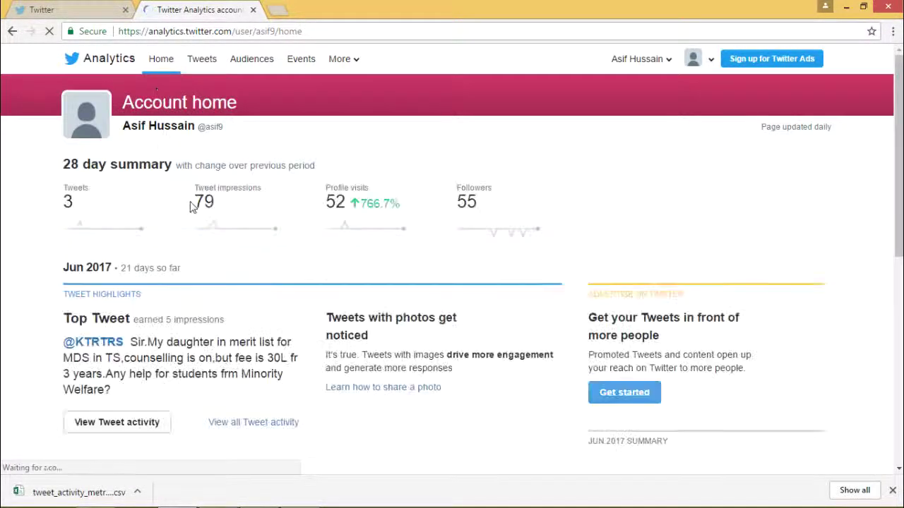
{"action": "scroll", "coordinate": [259, 219], "scroll_direction": "down", "scroll_amount": 4}
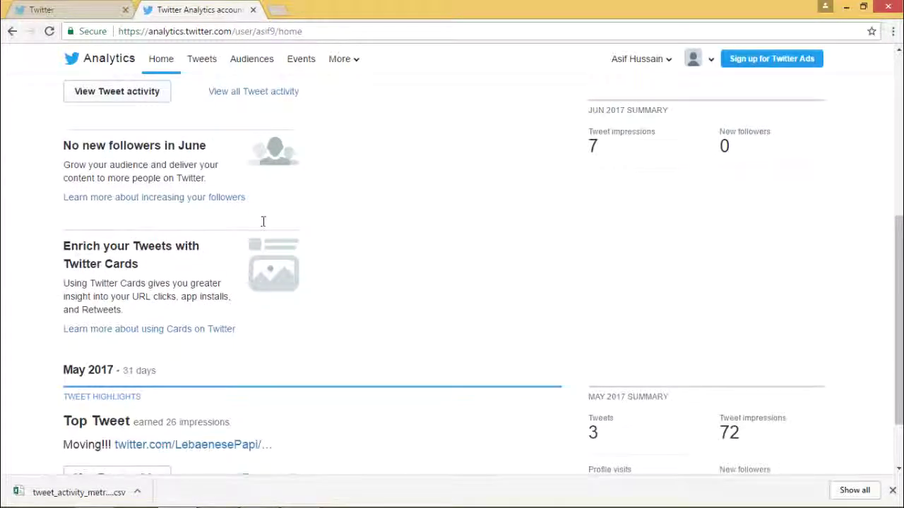
{"action": "scroll", "coordinate": [262, 221], "scroll_direction": "down", "scroll_amount": 1}
{"action": "scroll", "coordinate": [264, 223], "scroll_direction": "down", "scroll_amount": 3}
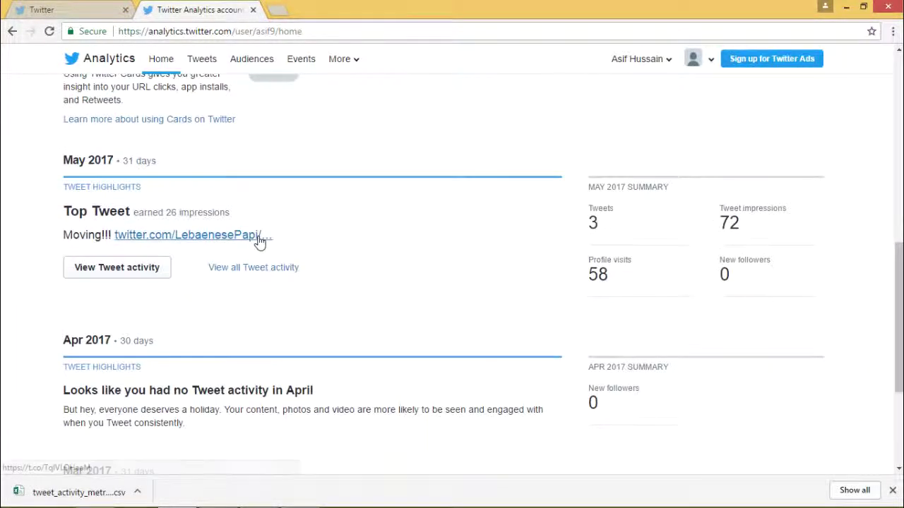
{"action": "scroll", "coordinate": [254, 247], "scroll_direction": "down", "scroll_amount": 3}
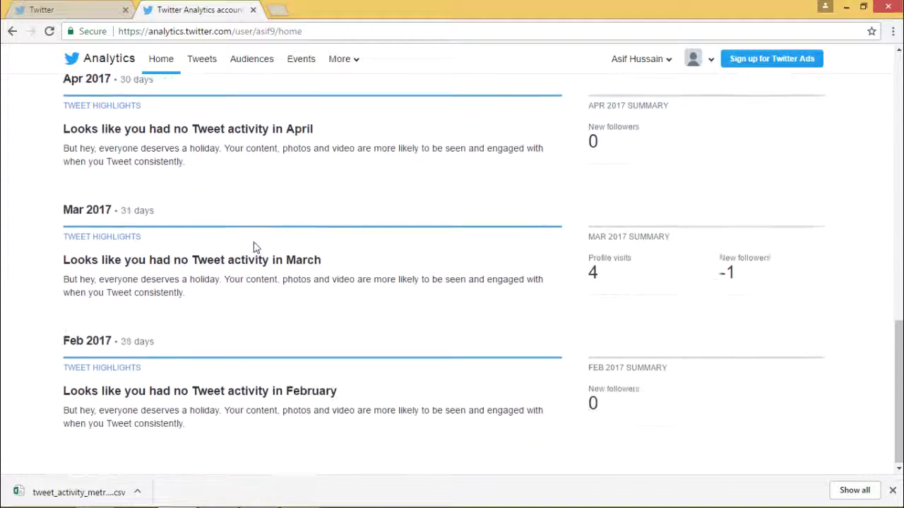
{"action": "scroll", "coordinate": [254, 280], "scroll_direction": "down", "scroll_amount": 2}
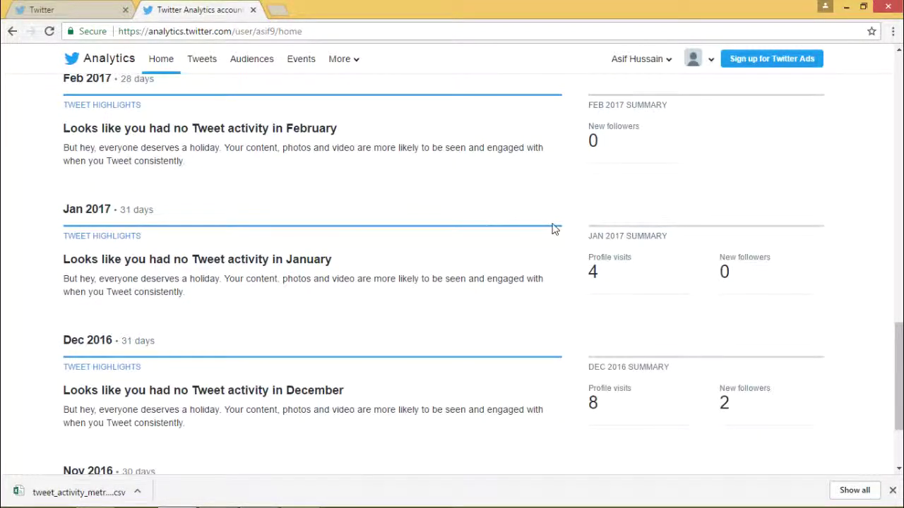
{"action": "scroll", "coordinate": [544, 238], "scroll_direction": "up", "scroll_amount": 10}
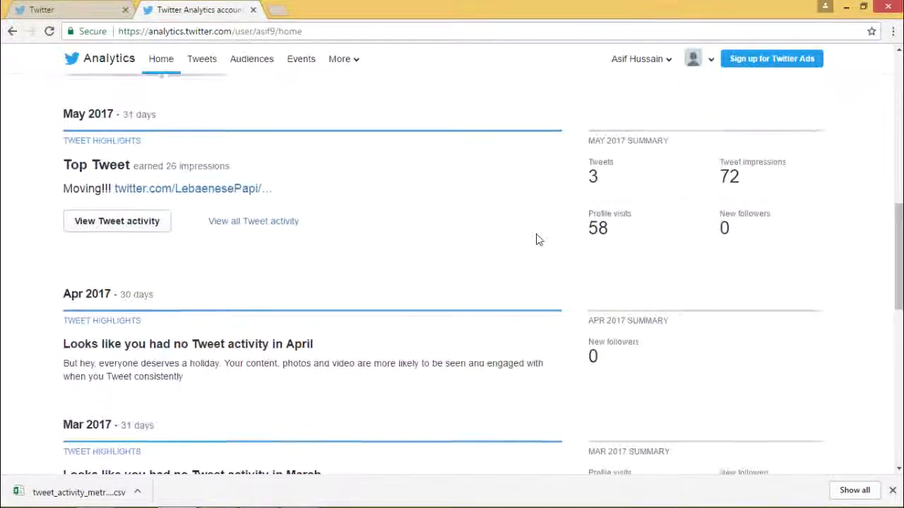
{"action": "scroll", "coordinate": [536, 240], "scroll_direction": "up", "scroll_amount": 3}
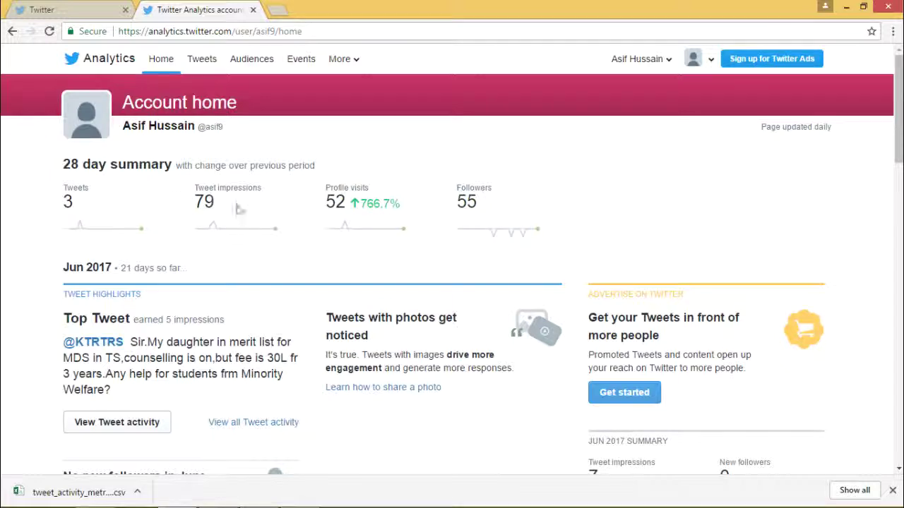
{"action": "scroll", "coordinate": [120, 257], "scroll_direction": "down", "scroll_amount": 8}
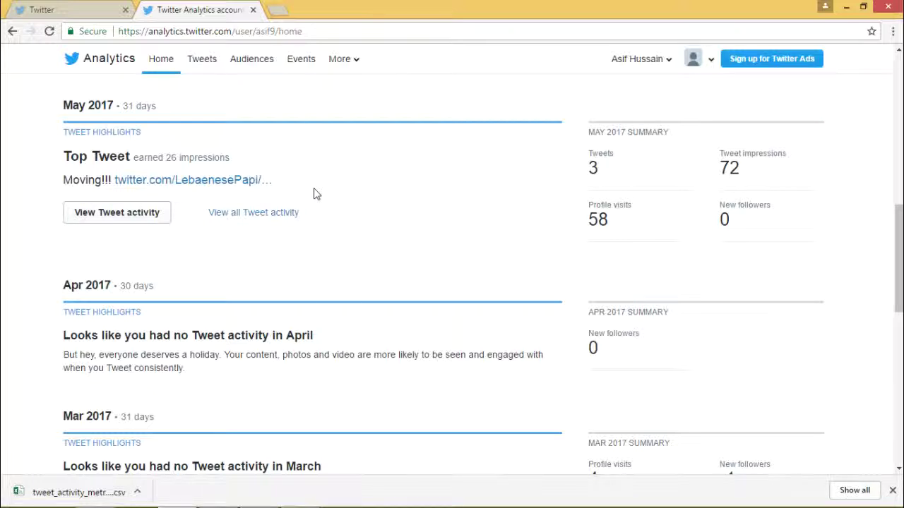
{"action": "scroll", "coordinate": [316, 194], "scroll_direction": "up", "scroll_amount": 2}
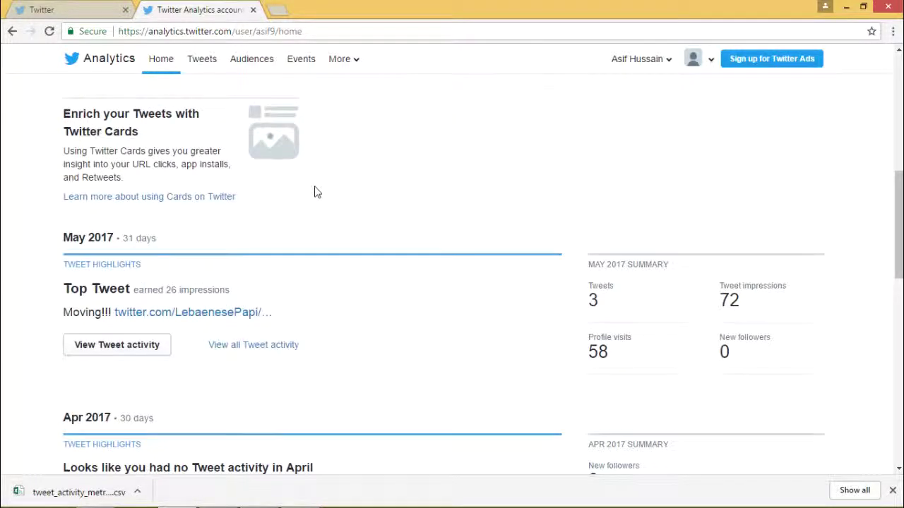
{"action": "scroll", "coordinate": [314, 192], "scroll_direction": "up", "scroll_amount": 1}
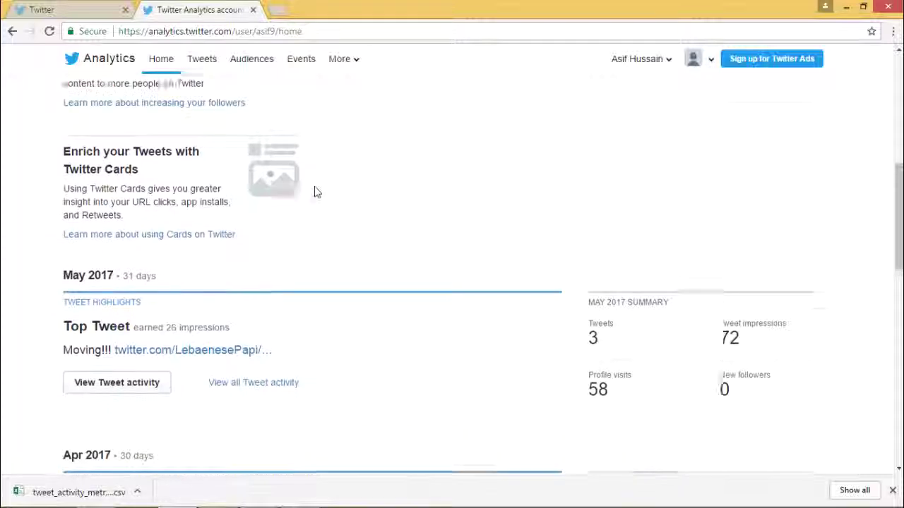
- Open Audience insights and review the follower audience size of 55
{"action": "left_click", "coordinate": [253, 61]}
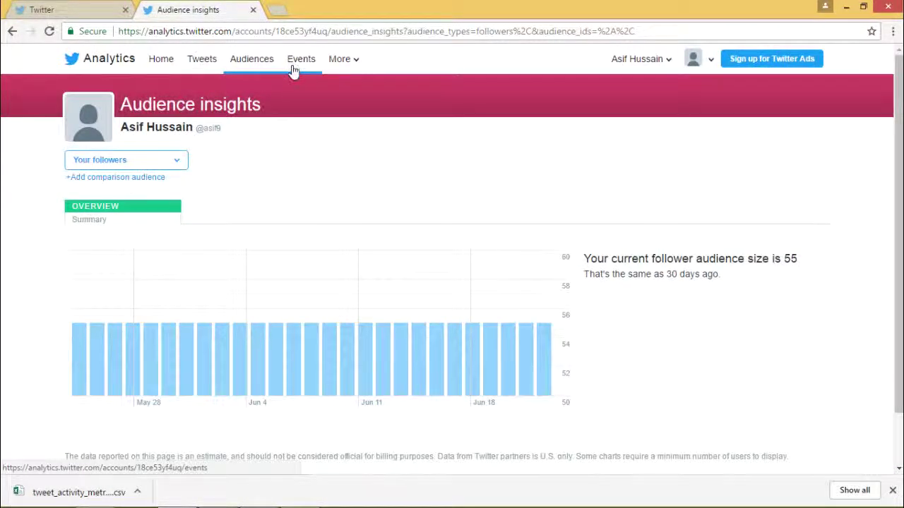
{"action": "mouse_move", "coordinate": [211, 378]}
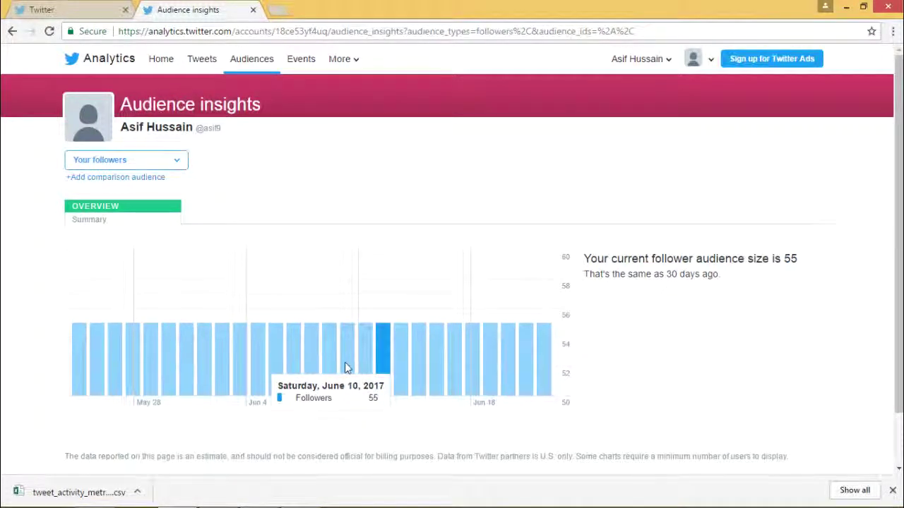
{"action": "scroll", "coordinate": [346, 368], "scroll_direction": "down", "scroll_amount": 2}
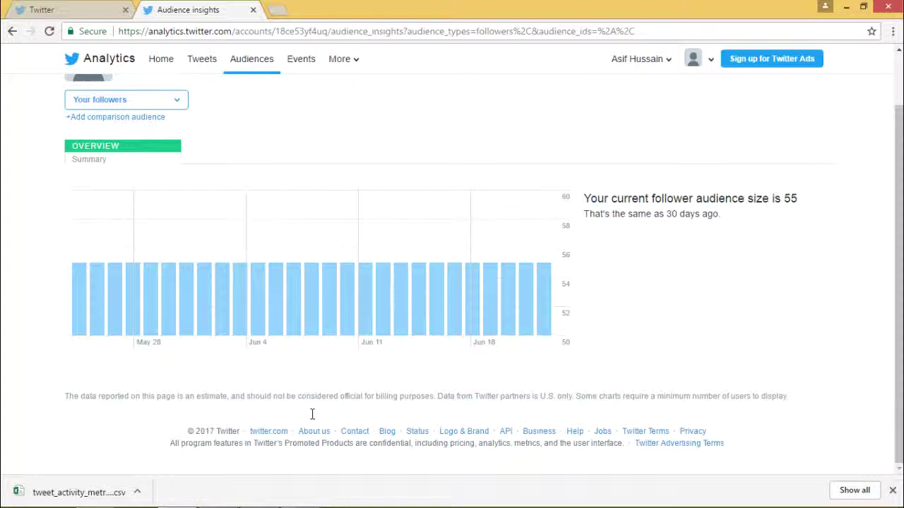
{"action": "scroll", "coordinate": [312, 414], "scroll_direction": "up", "scroll_amount": 2}
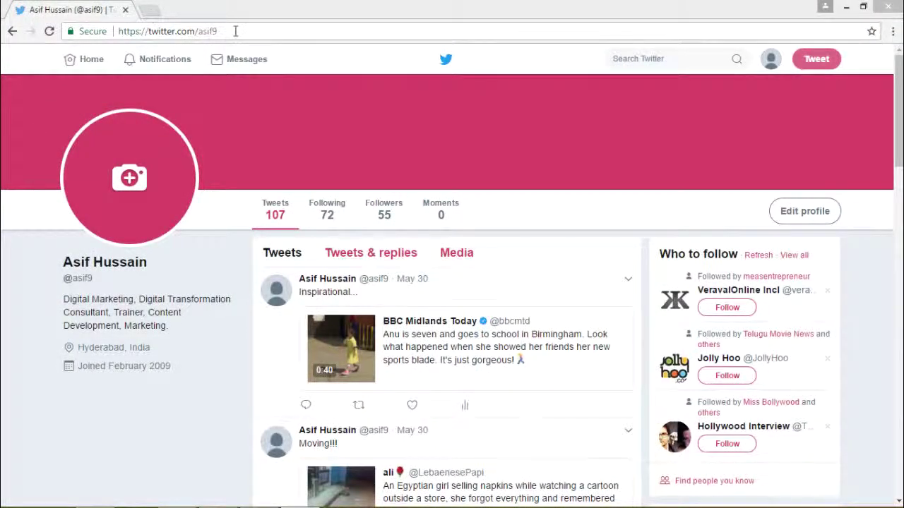
{"action": "left_click_drag", "start_coordinate": [235, 31], "coordinate": [121, 35]}
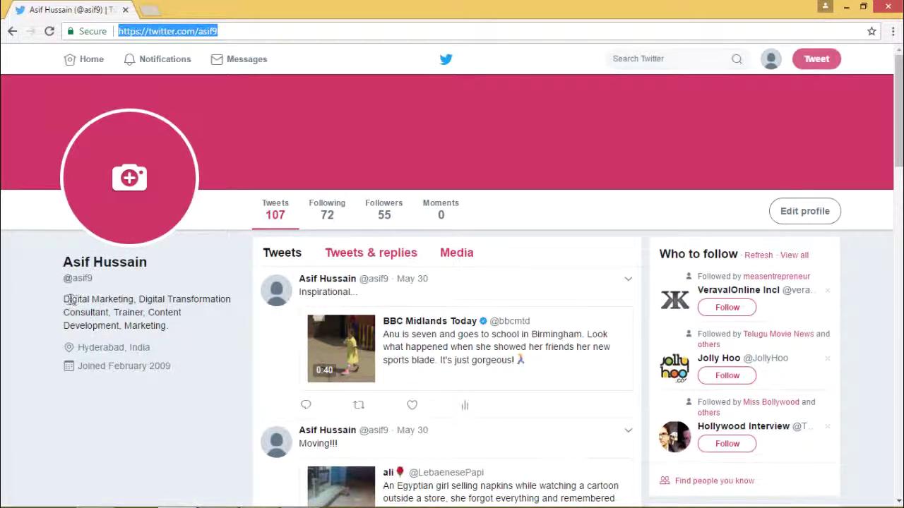
{"action": "left_click_drag", "start_coordinate": [65, 299], "coordinate": [141, 320]}
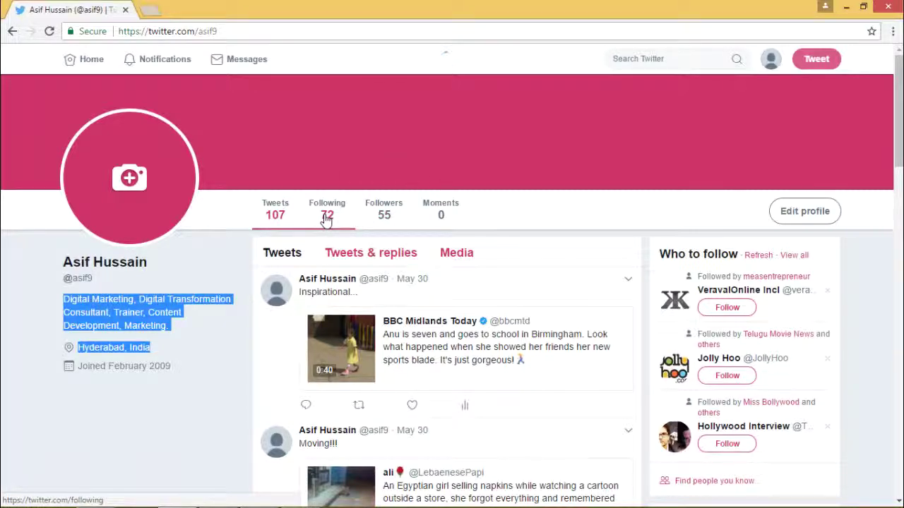
- Scroll through the cards of the 72 accounts being followed
{"action": "scroll", "coordinate": [332, 245], "scroll_direction": "down", "scroll_amount": 3}
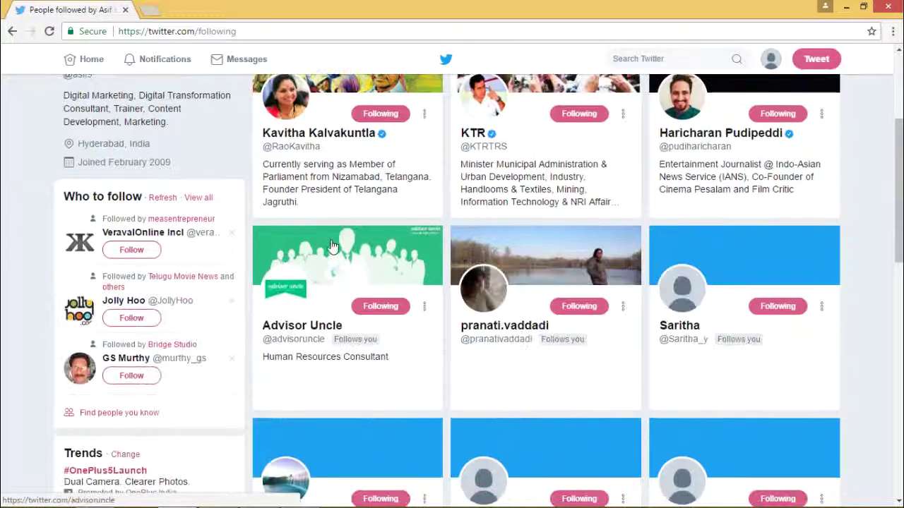
{"action": "scroll", "coordinate": [332, 245], "scroll_direction": "down", "scroll_amount": 10}
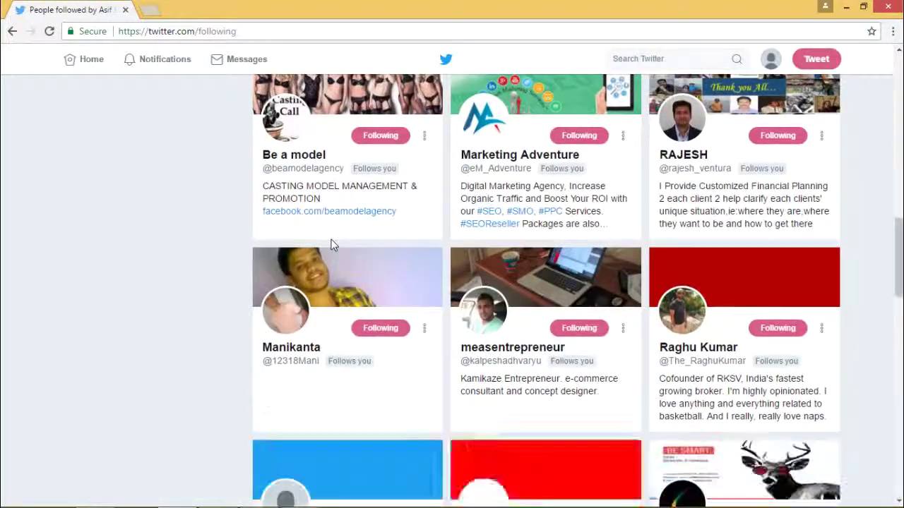
{"action": "scroll", "coordinate": [332, 245], "scroll_direction": "up", "scroll_amount": 13}
{"action": "scroll", "coordinate": [334, 244], "scroll_direction": "down", "scroll_amount": 2}
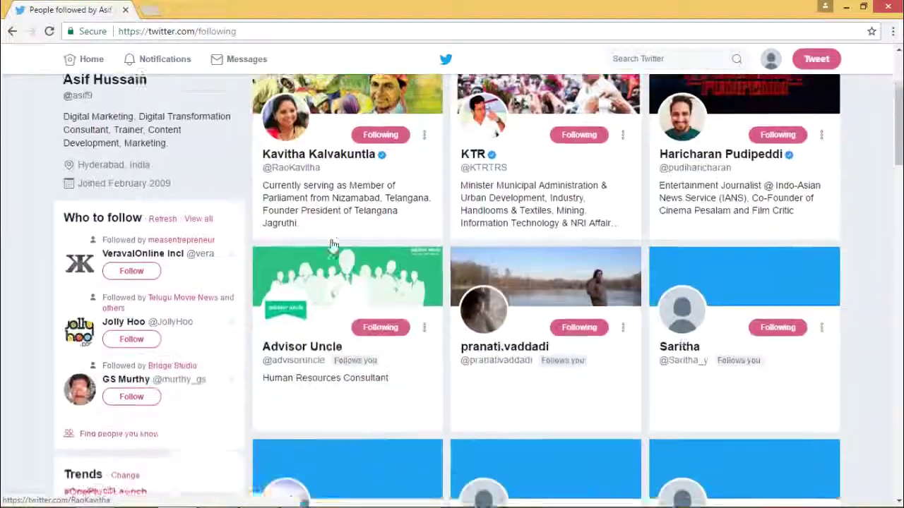
{"action": "scroll", "coordinate": [335, 241], "scroll_direction": "up", "scroll_amount": 3}
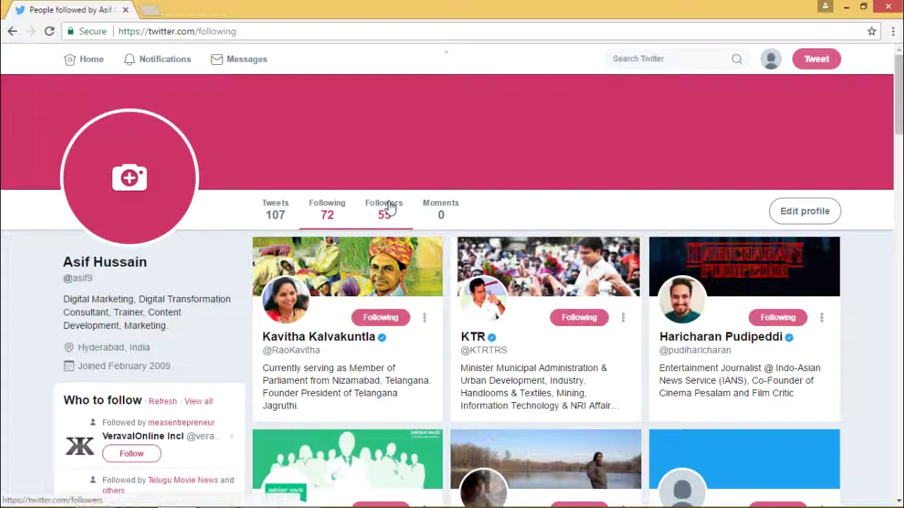
- Show the Followers list of 55 accounts and scroll through it
{"action": "left_click", "coordinate": [385, 206]}
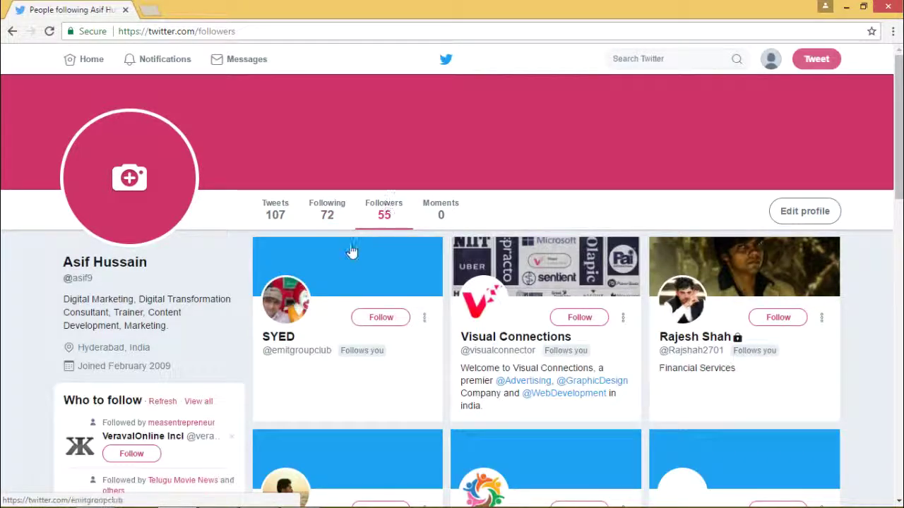
{"action": "scroll", "coordinate": [351, 253], "scroll_direction": "down", "scroll_amount": 1}
{"action": "scroll", "coordinate": [351, 252], "scroll_direction": "down", "scroll_amount": 12}
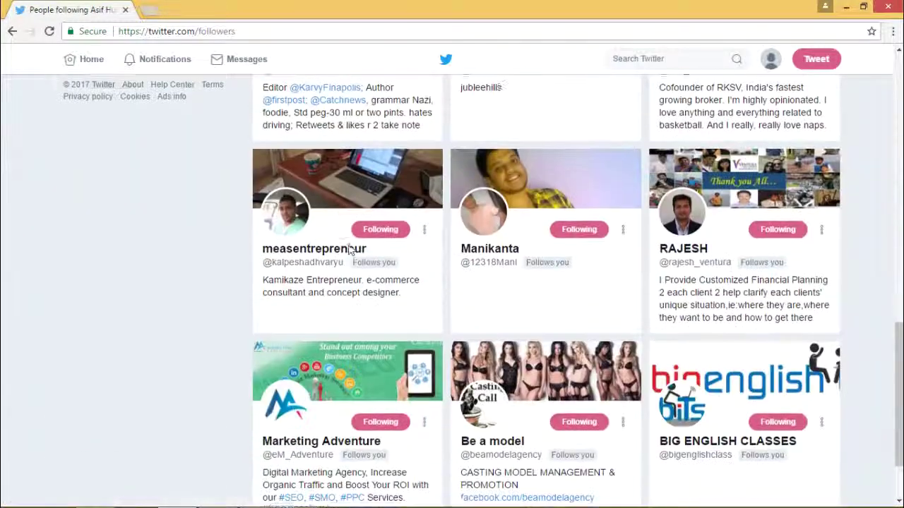
{"action": "scroll", "coordinate": [345, 250], "scroll_direction": "up", "scroll_amount": 12}
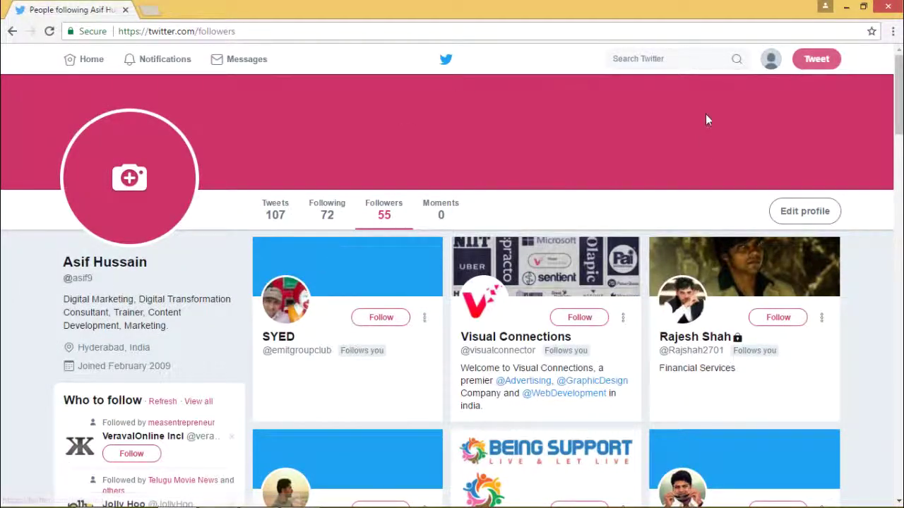
- In Edit profile, pick the green theme colour swatch and save the profile
{"action": "left_click", "coordinate": [803, 215]}
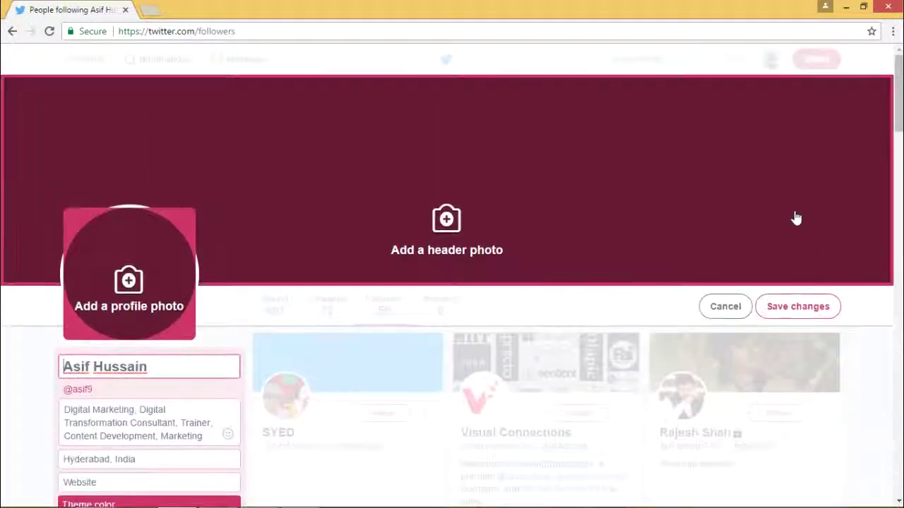
{"action": "scroll", "coordinate": [41, 387], "scroll_direction": "down", "scroll_amount": 3}
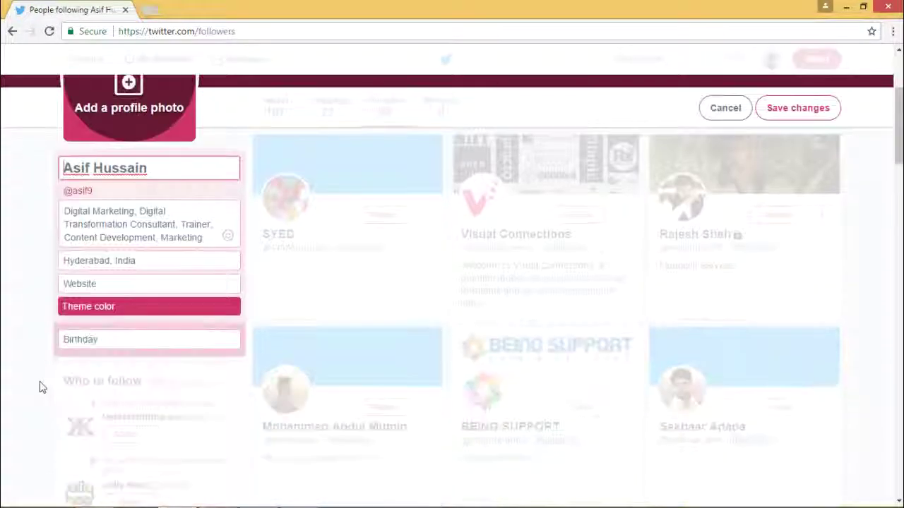
{"action": "left_click", "coordinate": [94, 310]}
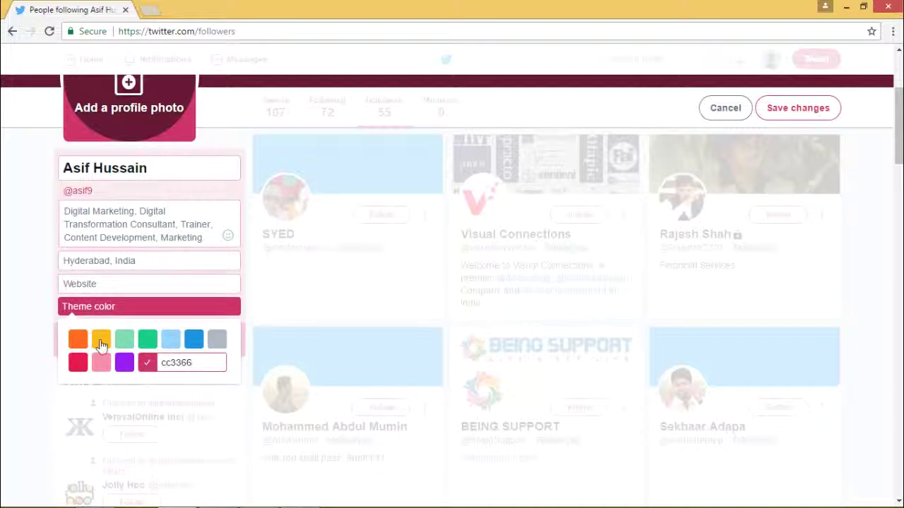
{"action": "left_click", "coordinate": [147, 341]}
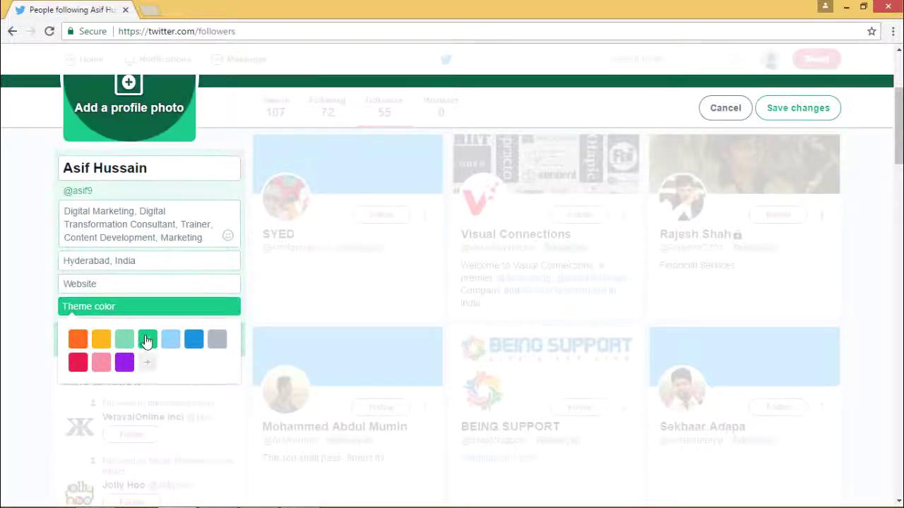
{"action": "left_click", "coordinate": [22, 359]}
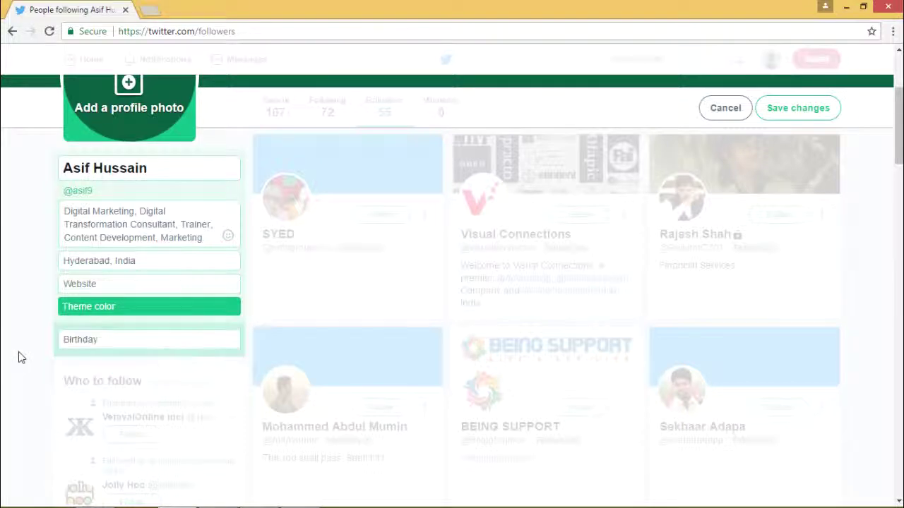
{"action": "scroll", "coordinate": [37, 358], "scroll_direction": "down", "scroll_amount": 7}
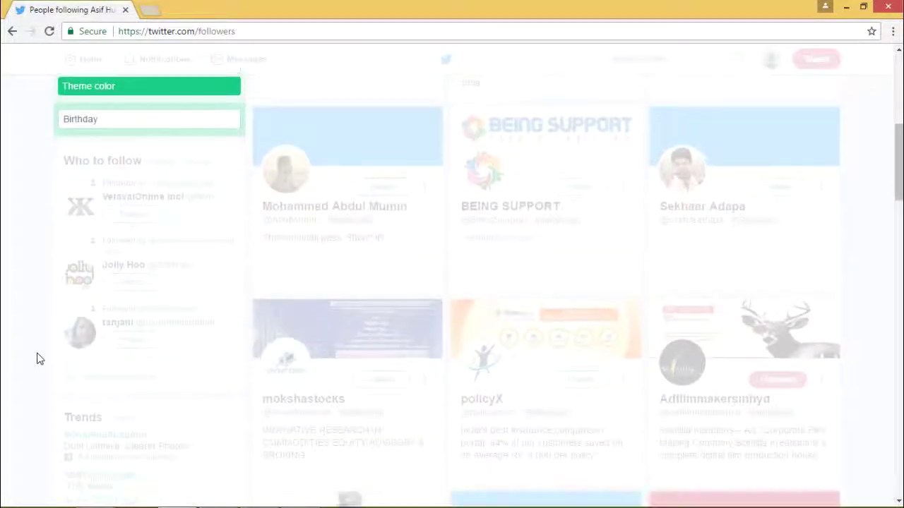
{"action": "scroll", "coordinate": [39, 358], "scroll_direction": "up", "scroll_amount": 8}
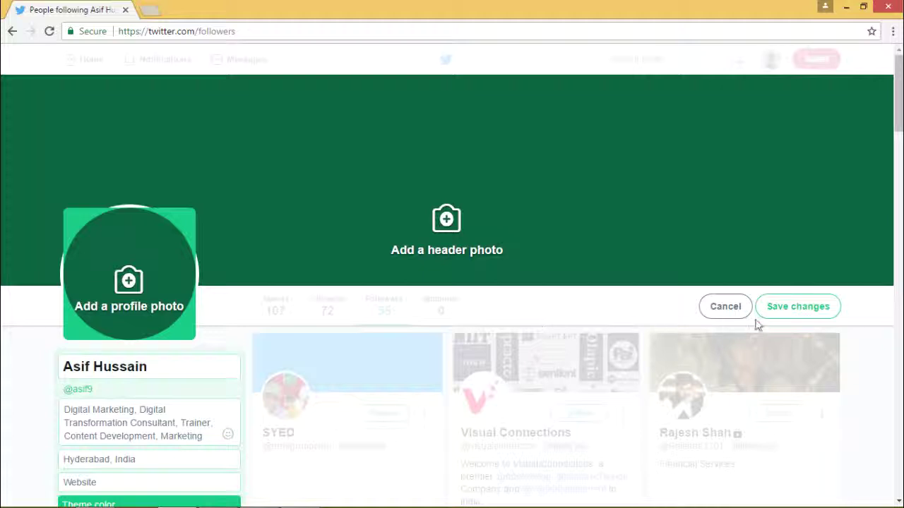
{"action": "left_click", "coordinate": [783, 308]}
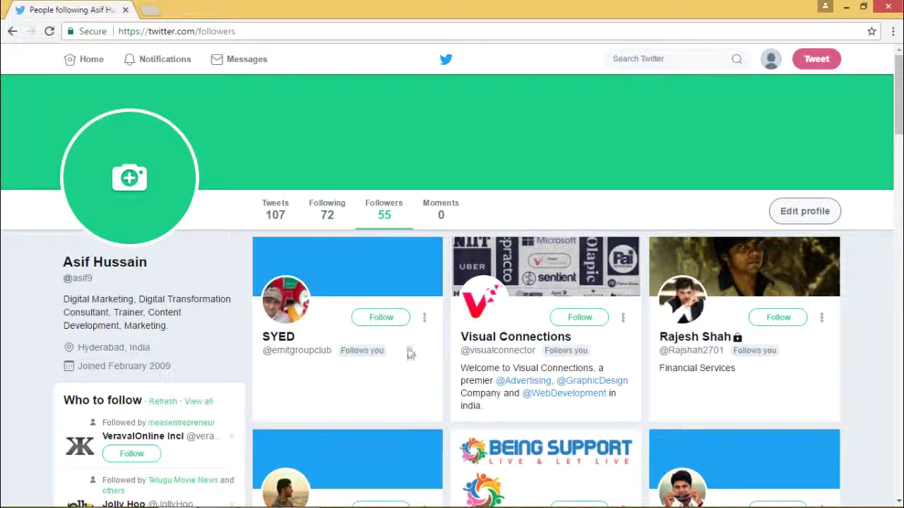
{"action": "scroll", "coordinate": [24, 234], "scroll_direction": "down", "scroll_amount": 2}
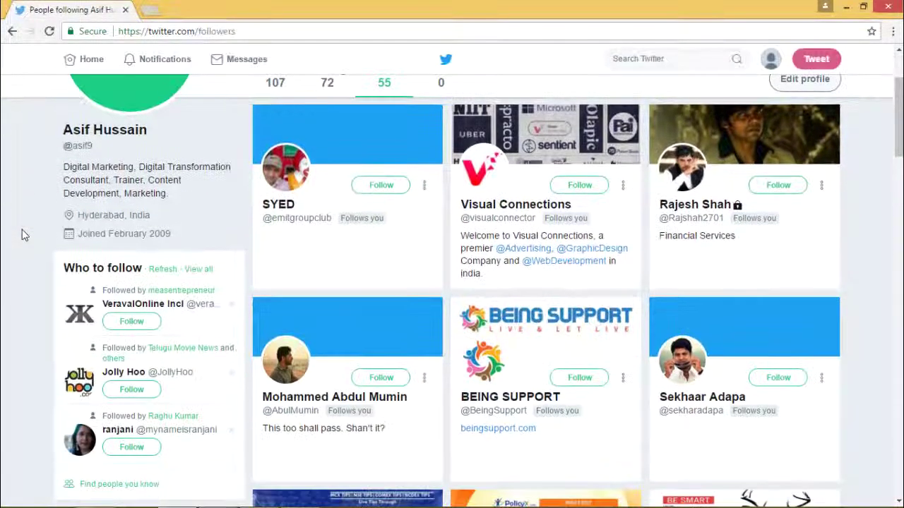
{"action": "scroll", "coordinate": [21, 235], "scroll_direction": "down", "scroll_amount": 3}
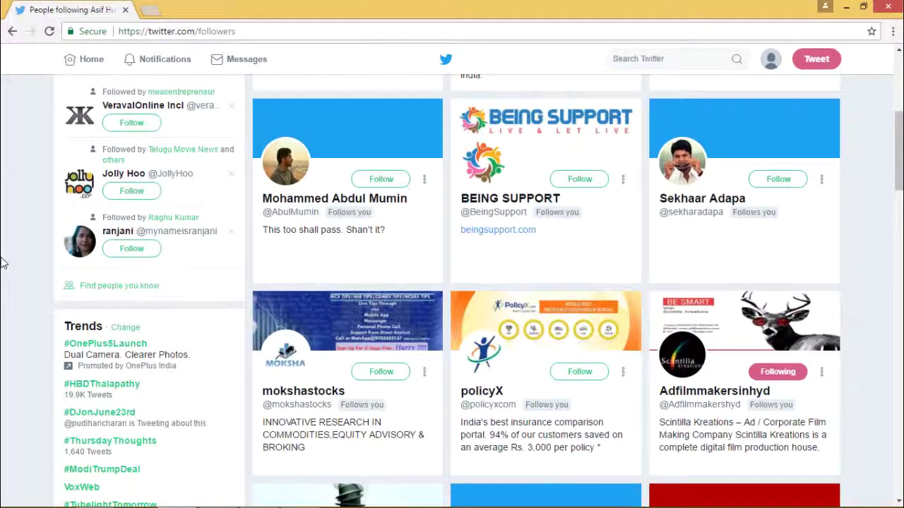
{"action": "scroll", "coordinate": [4, 263], "scroll_direction": "down", "scroll_amount": 2}
{"action": "scroll", "coordinate": [3, 267], "scroll_direction": "down", "scroll_amount": 1}
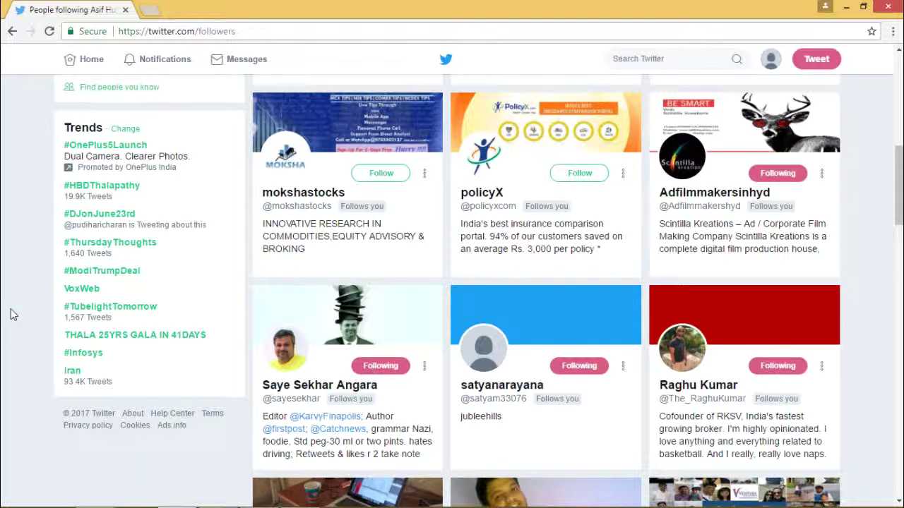
{"action": "scroll", "coordinate": [11, 311], "scroll_direction": "up", "scroll_amount": 3}
{"action": "scroll", "coordinate": [11, 311], "scroll_direction": "up", "scroll_amount": 3}
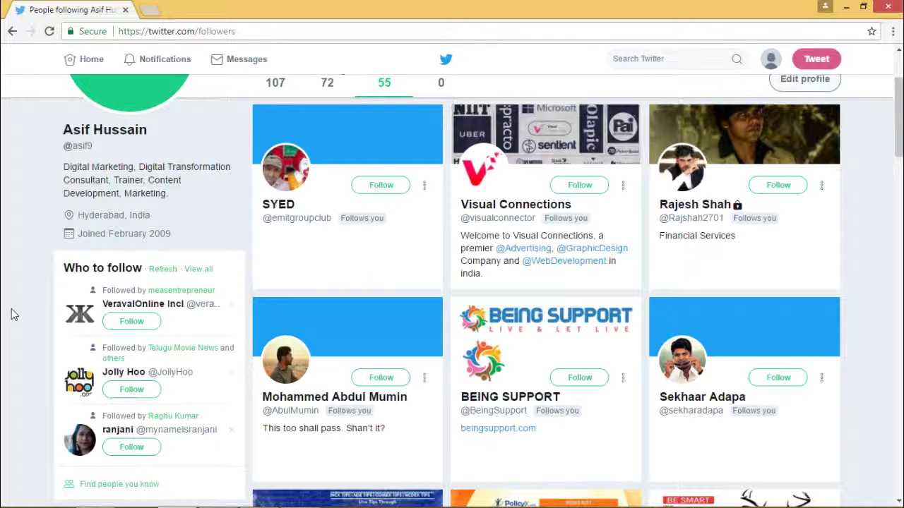
{"action": "scroll", "coordinate": [11, 308], "scroll_direction": "up", "scroll_amount": 3}
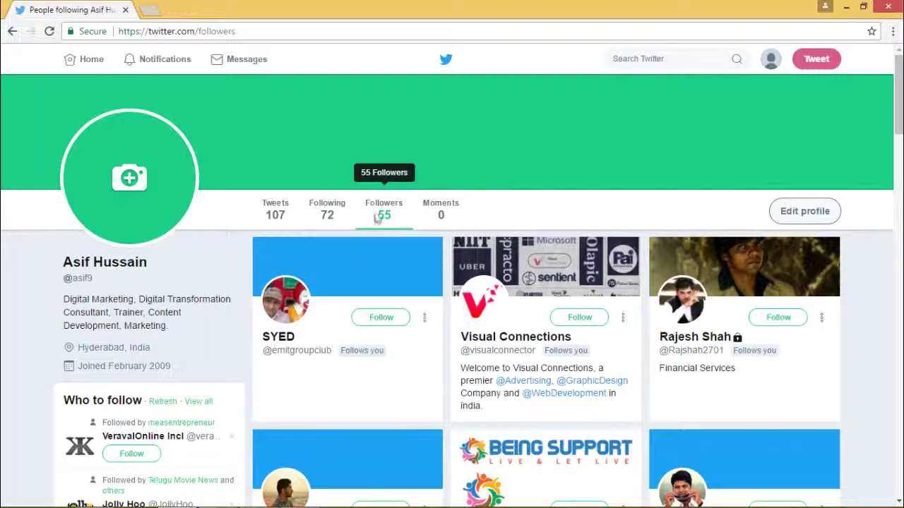
- From the profile's tweets, view the Inspirational tweet's activity (24 impressions), then close it
{"action": "left_click", "coordinate": [279, 217]}
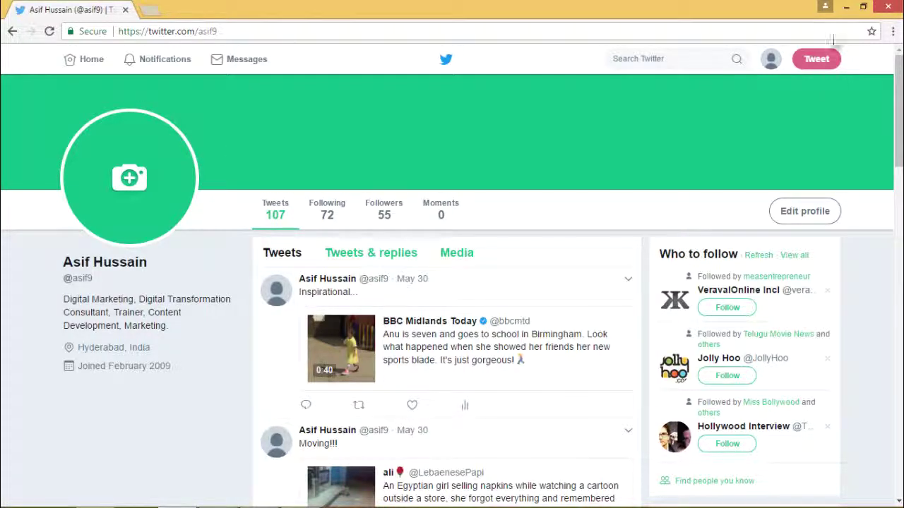
{"action": "scroll", "coordinate": [240, 316], "scroll_direction": "down", "scroll_amount": 2}
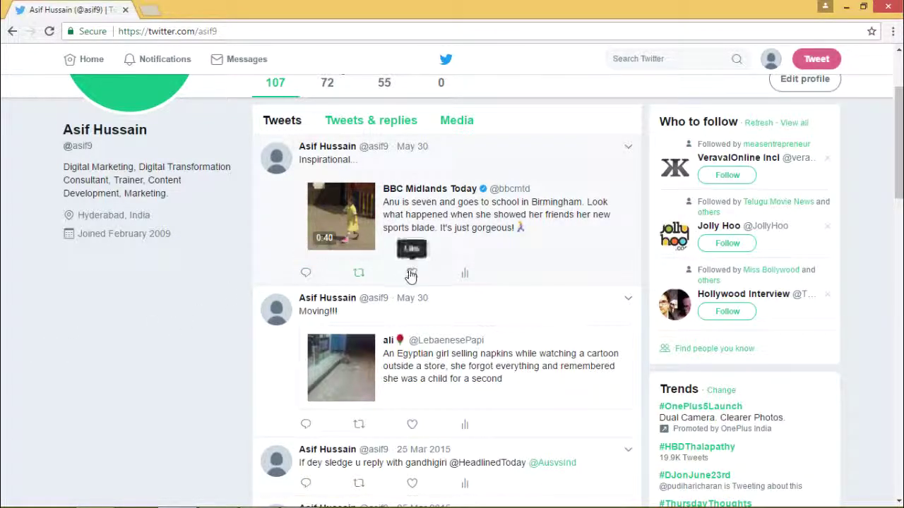
{"action": "left_click", "coordinate": [465, 276]}
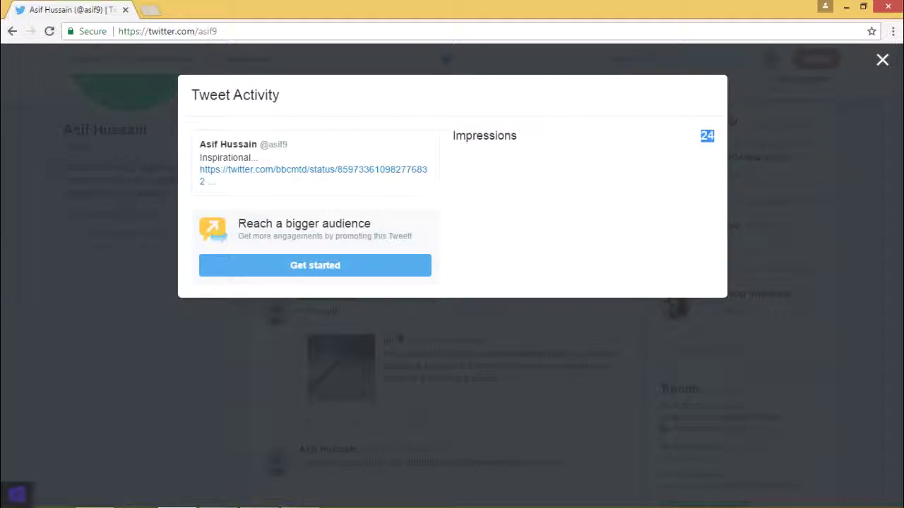
{"action": "left_click", "coordinate": [883, 62]}
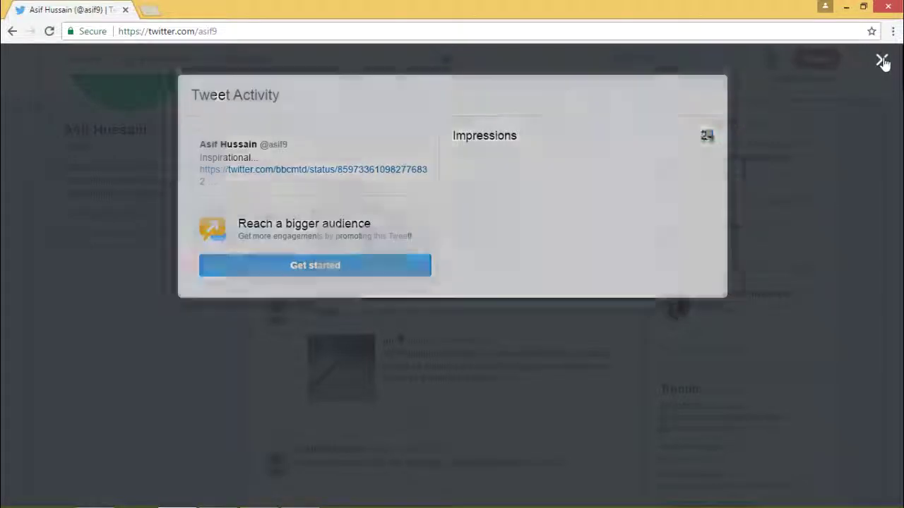
- Start a reply to the retweeted 15 Jun 2011 Ganga tweet and dismiss it unsent
{"action": "scroll", "coordinate": [501, 313], "scroll_direction": "down", "scroll_amount": 4}
{"action": "scroll", "coordinate": [501, 313], "scroll_direction": "down", "scroll_amount": 5}
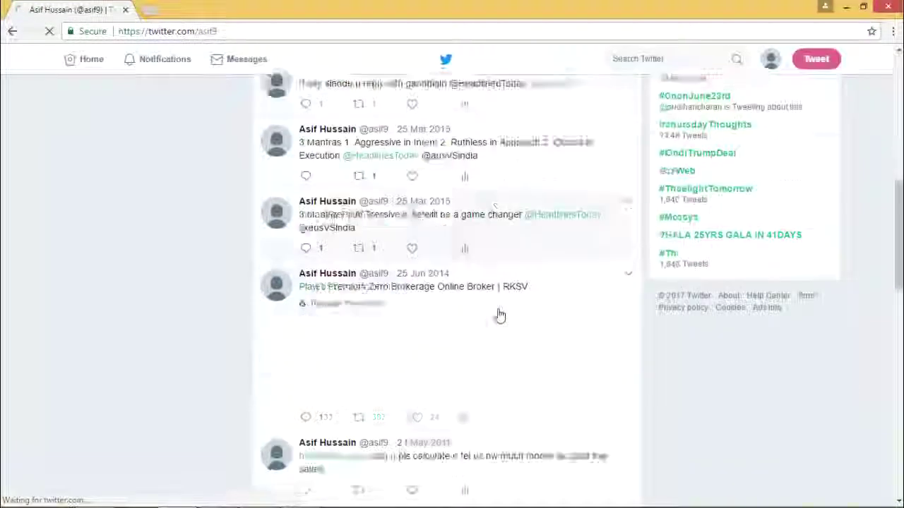
{"action": "scroll", "coordinate": [493, 320], "scroll_direction": "down", "scroll_amount": 2}
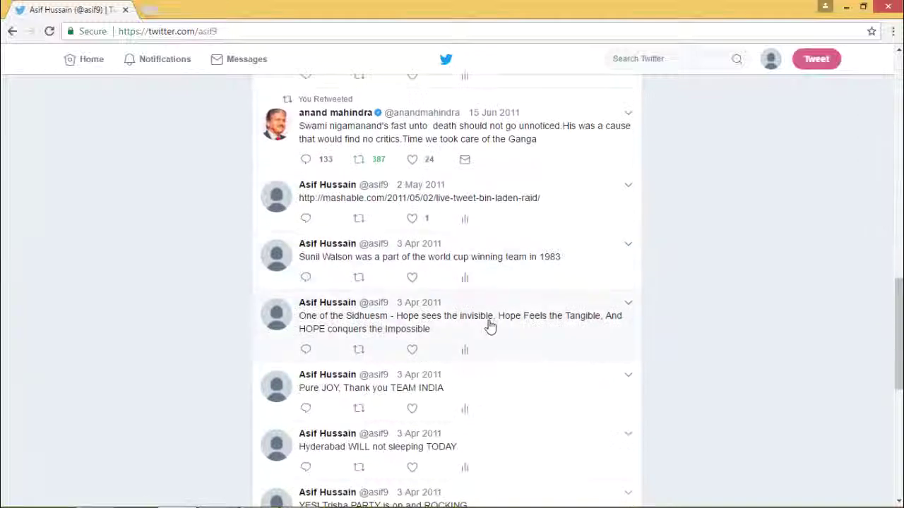
{"action": "scroll", "coordinate": [489, 325], "scroll_direction": "up", "scroll_amount": 3}
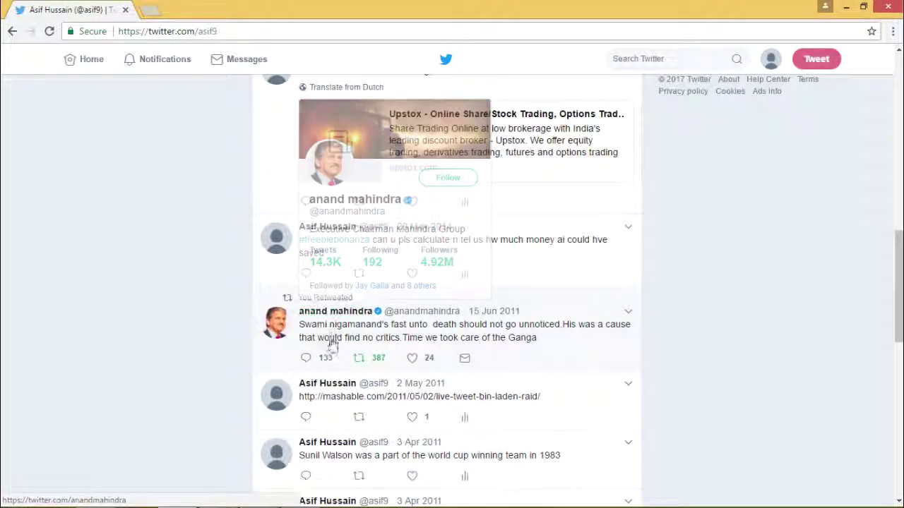
{"action": "left_click", "coordinate": [326, 359]}
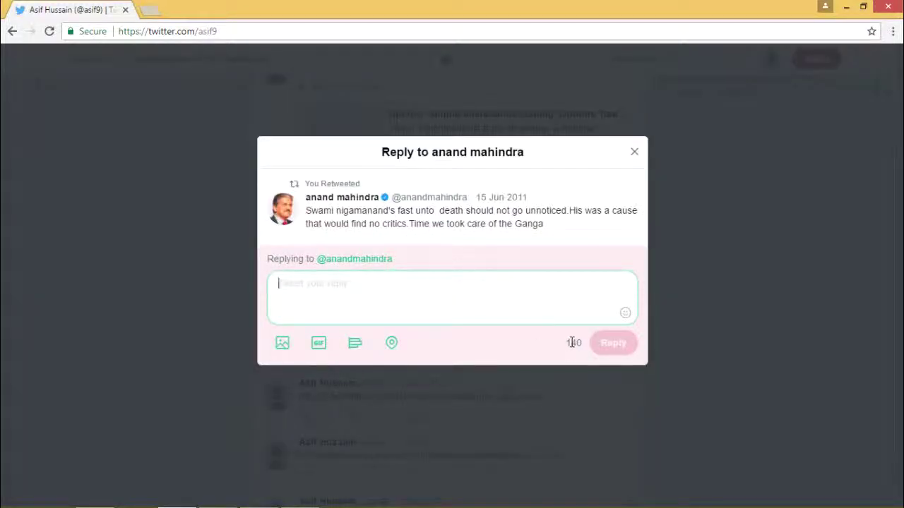
{"action": "left_click", "coordinate": [634, 154]}
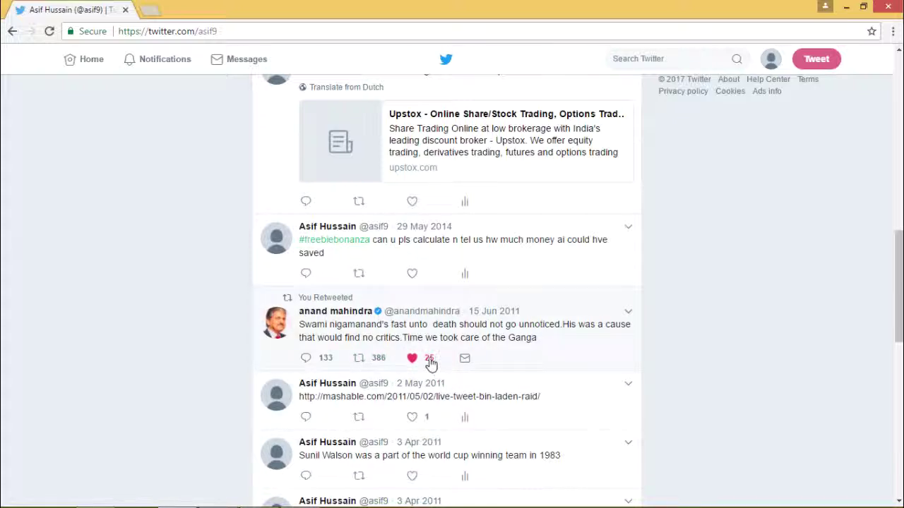
{"action": "scroll", "coordinate": [477, 415], "scroll_direction": "down", "scroll_amount": 3}
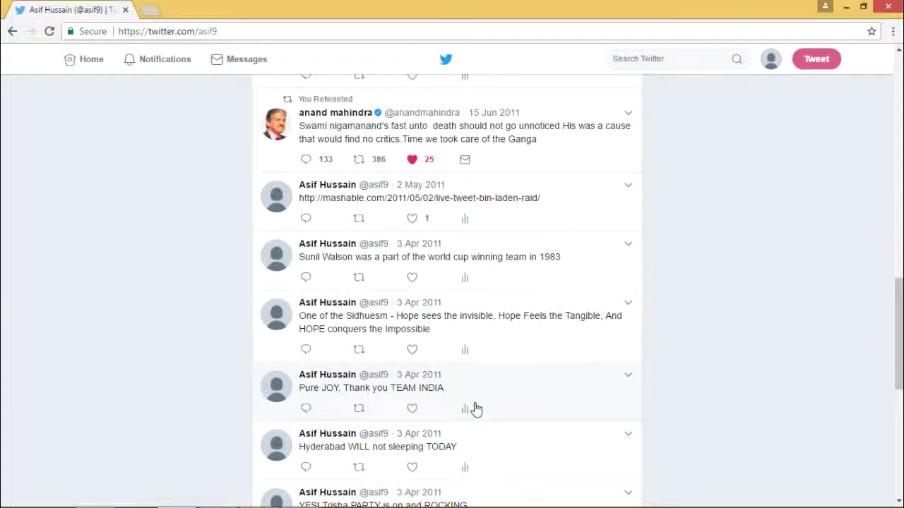
{"action": "scroll", "coordinate": [474, 410], "scroll_direction": "down", "scroll_amount": 3}
{"action": "scroll", "coordinate": [473, 408], "scroll_direction": "up", "scroll_amount": 10}
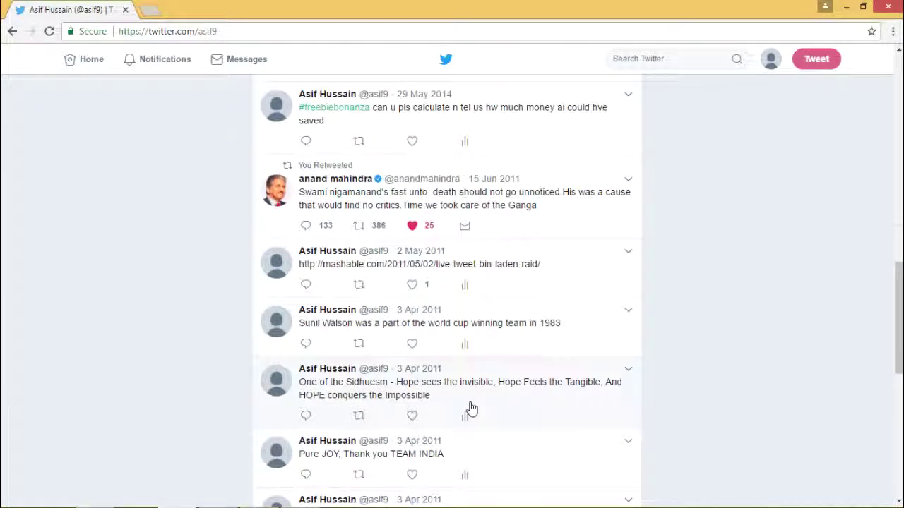
{"action": "scroll", "coordinate": [470, 408], "scroll_direction": "up", "scroll_amount": 1}
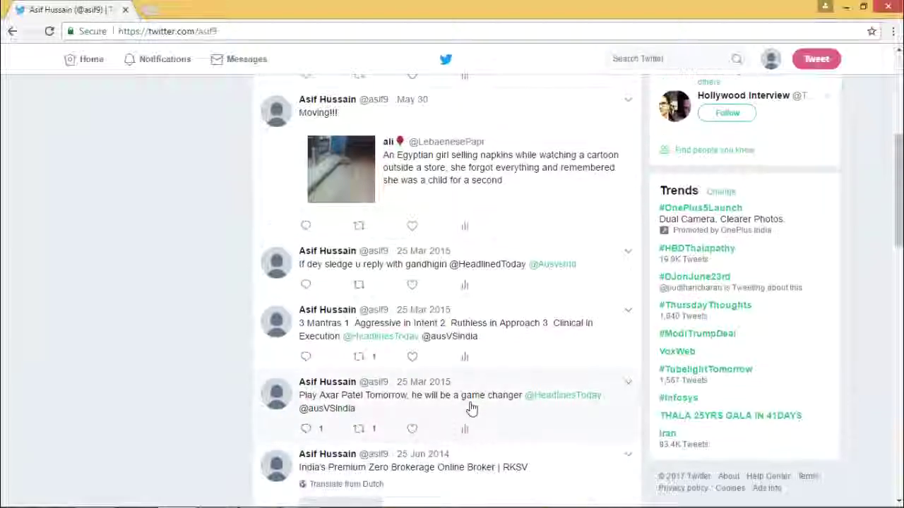
- Open the #OnePlus5Launch trend and browse its top results
{"action": "left_click", "coordinate": [699, 212]}
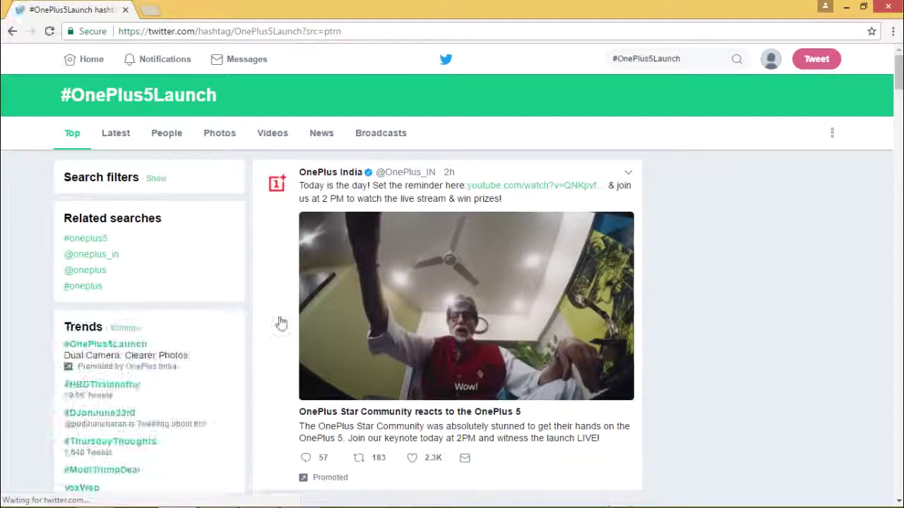
{"action": "scroll", "coordinate": [282, 322], "scroll_direction": "down", "scroll_amount": 8}
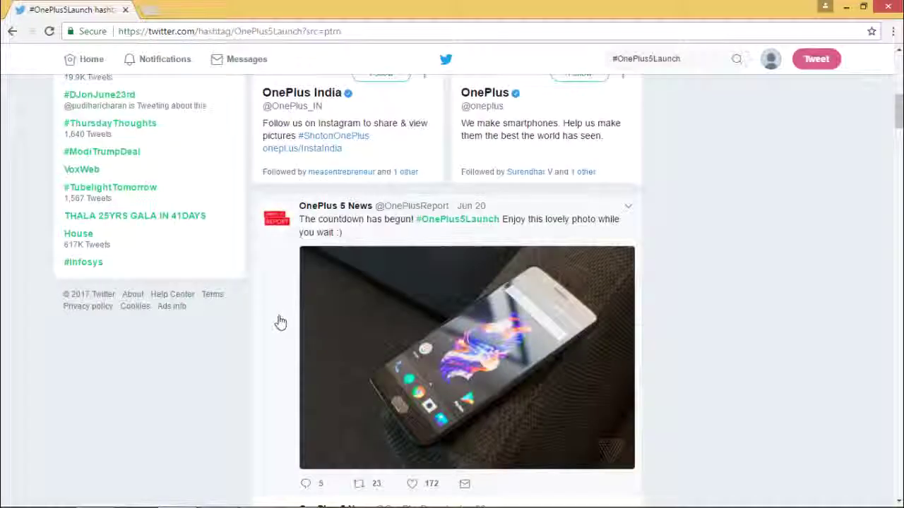
{"action": "scroll", "coordinate": [280, 322], "scroll_direction": "down", "scroll_amount": 3}
{"action": "mouse_move", "coordinate": [271, 333]}
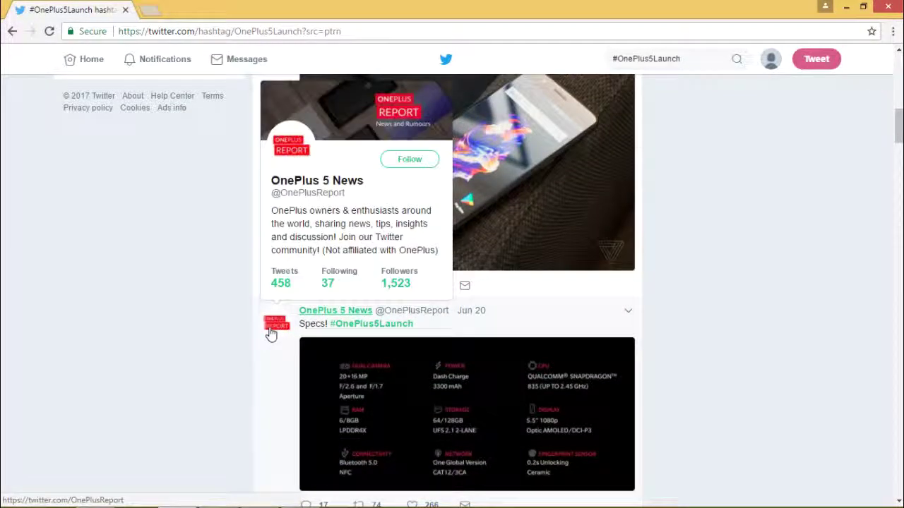
{"action": "scroll", "coordinate": [269, 334], "scroll_direction": "up", "scroll_amount": 12}
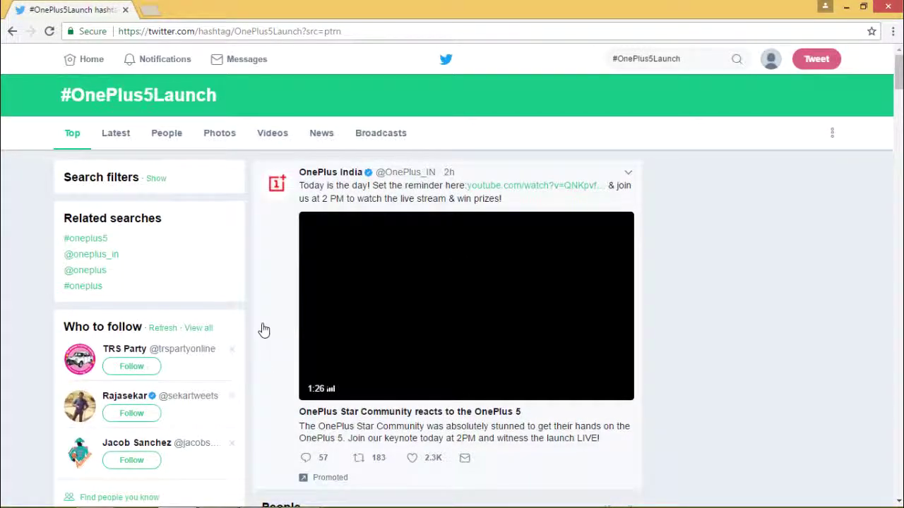
- Switch through the hashtag's Latest, People and Photos results, then return to Home
{"action": "left_click", "coordinate": [116, 136]}
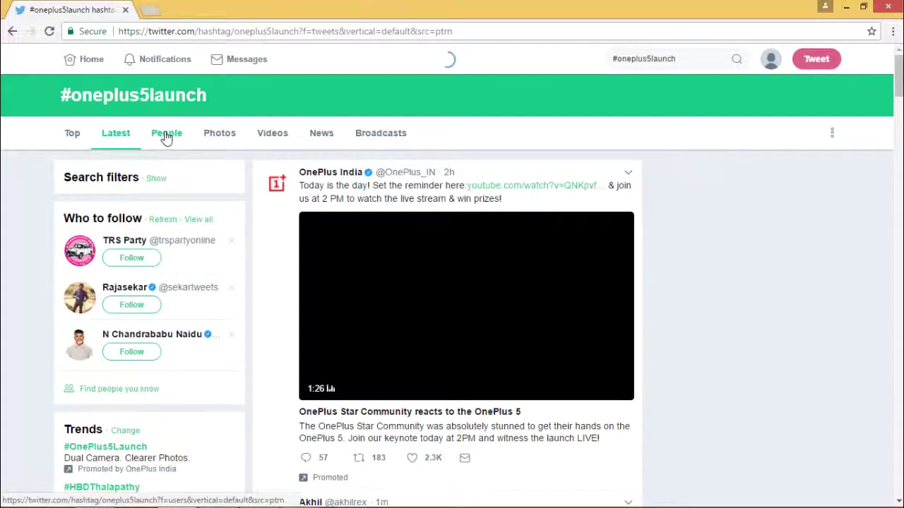
{"action": "left_click", "coordinate": [167, 136]}
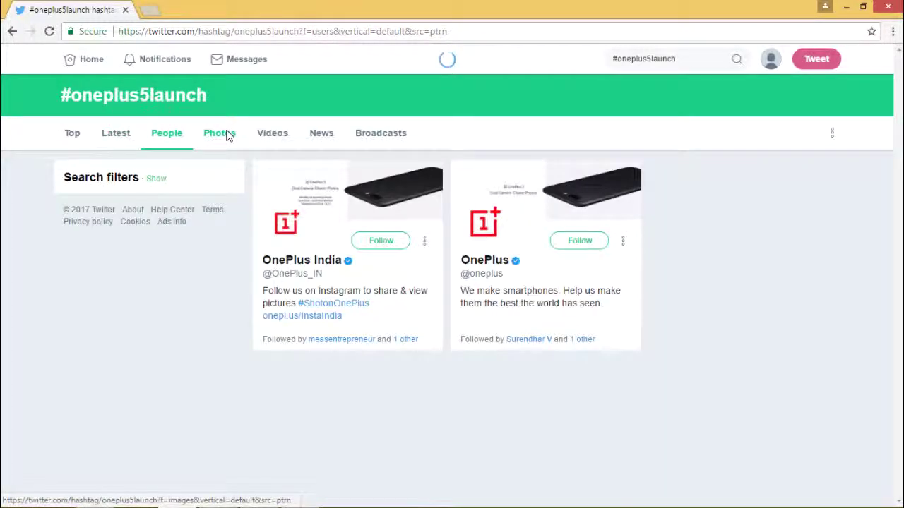
{"action": "left_click", "coordinate": [228, 135]}
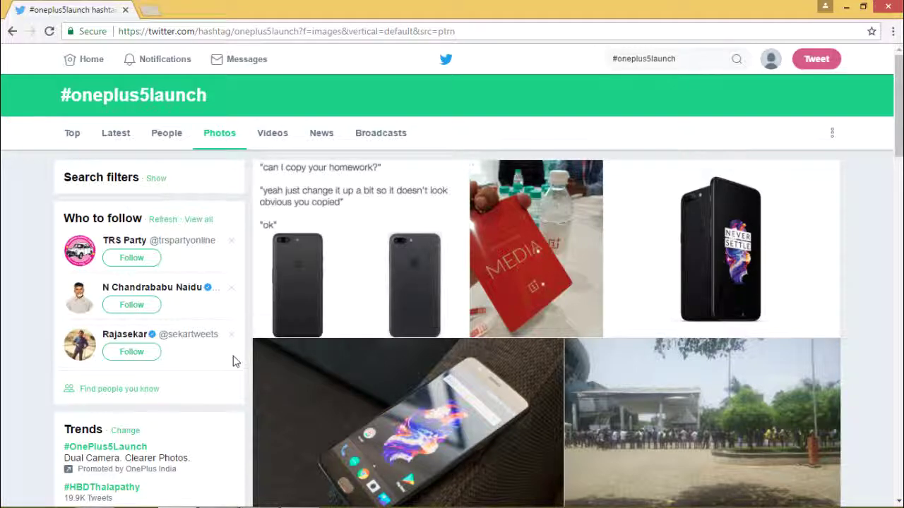
{"action": "scroll", "coordinate": [236, 359], "scroll_direction": "down", "scroll_amount": 3}
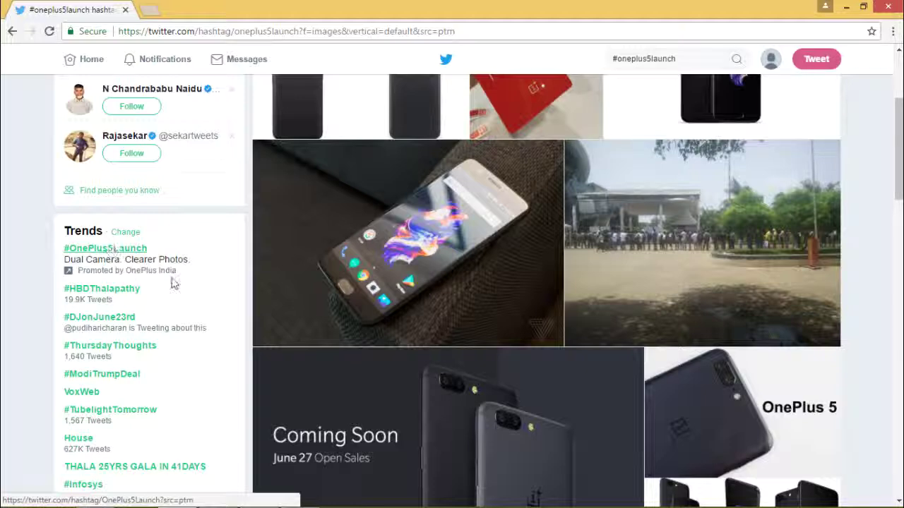
{"action": "scroll", "coordinate": [218, 285], "scroll_direction": "up", "scroll_amount": 3}
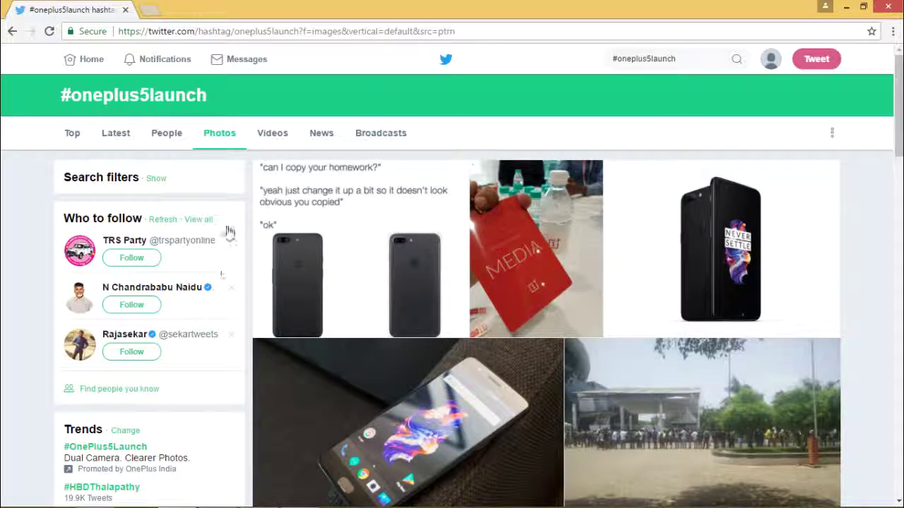
{"action": "left_click", "coordinate": [88, 57]}
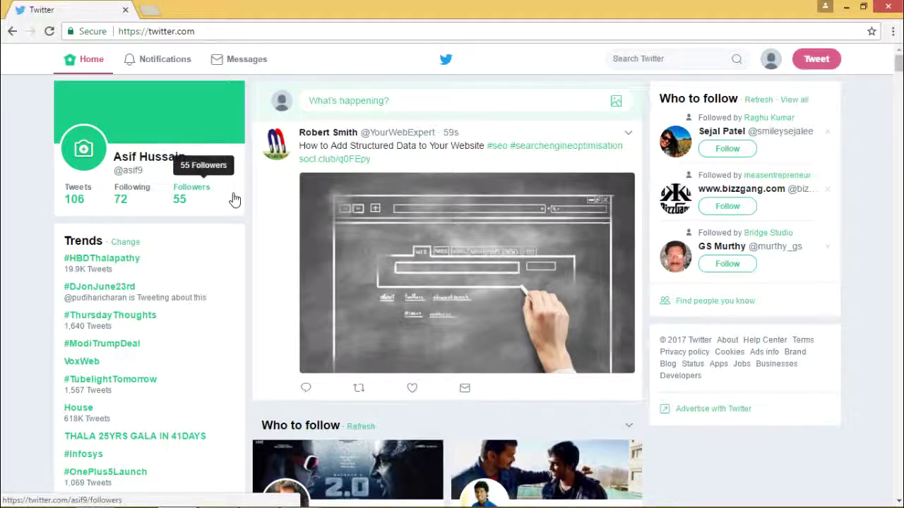
- Open the 55-follower list from the profile card and scroll through the follower cards
{"action": "left_click", "coordinate": [185, 194]}
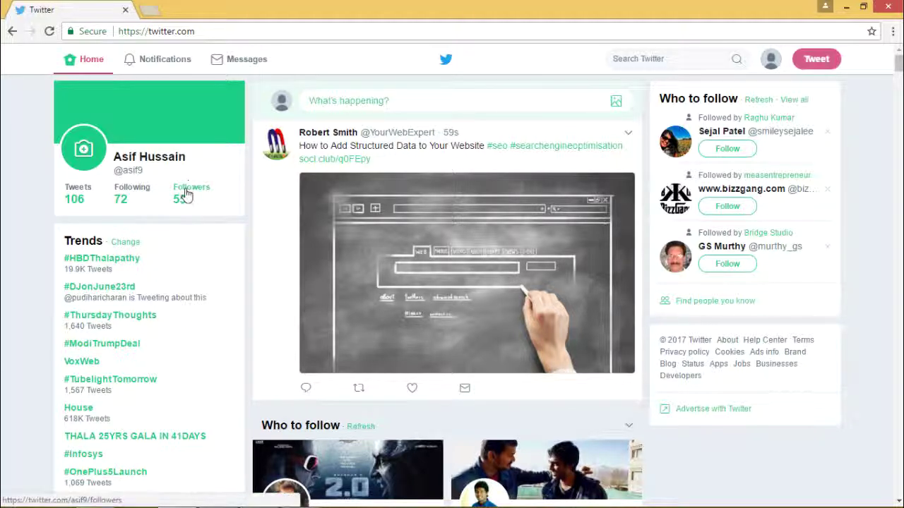
{"action": "left_click", "coordinate": [188, 196]}
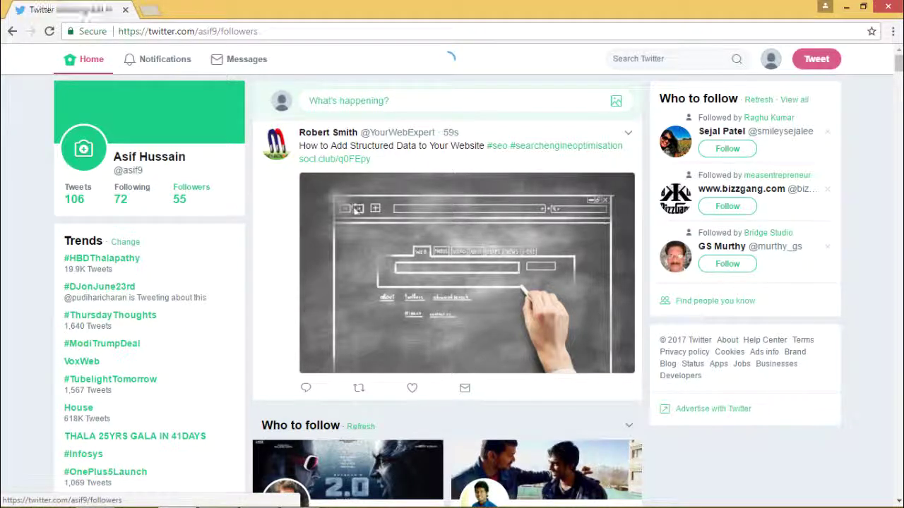
{"action": "scroll", "coordinate": [354, 209], "scroll_direction": "down", "scroll_amount": 3}
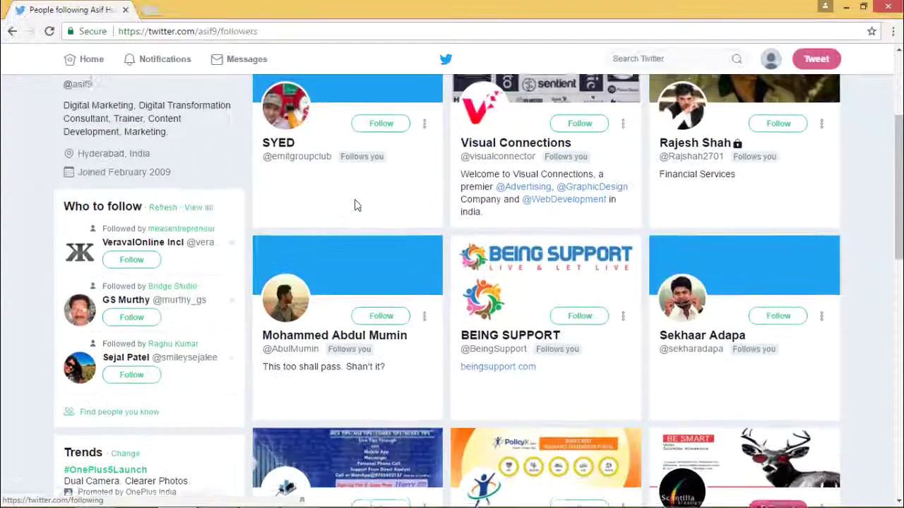
{"action": "scroll", "coordinate": [355, 208], "scroll_direction": "down", "scroll_amount": 1}
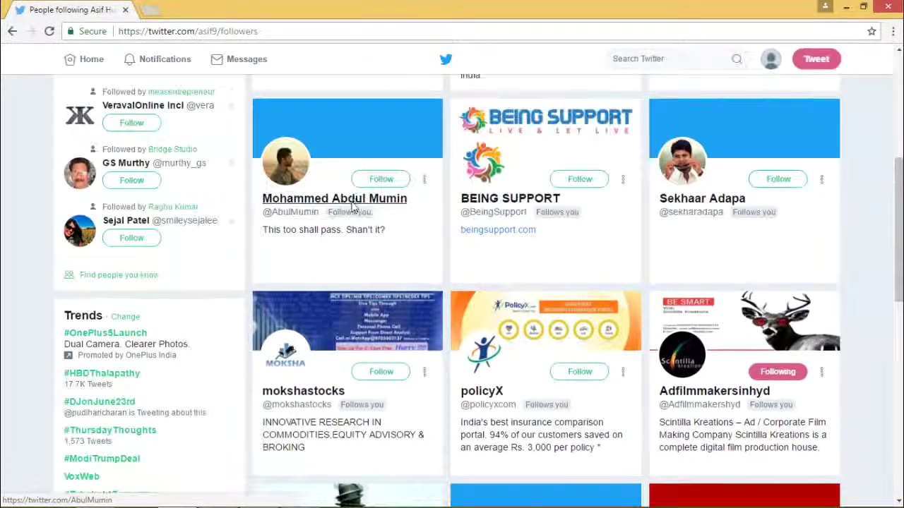
{"action": "scroll", "coordinate": [355, 203], "scroll_direction": "down", "scroll_amount": 2}
{"action": "scroll", "coordinate": [358, 211], "scroll_direction": "down", "scroll_amount": 2}
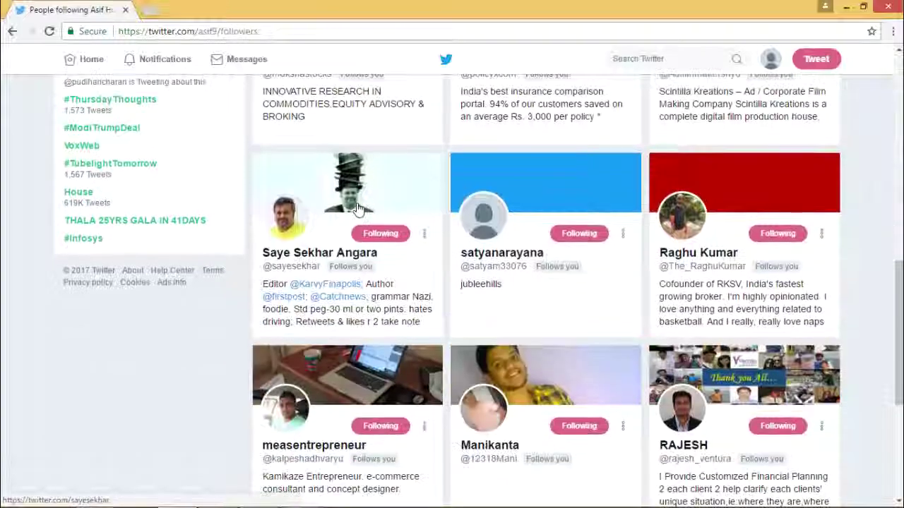
{"action": "scroll", "coordinate": [368, 233], "scroll_direction": "down", "scroll_amount": 2}
{"action": "scroll", "coordinate": [368, 232], "scroll_direction": "down", "scroll_amount": 2}
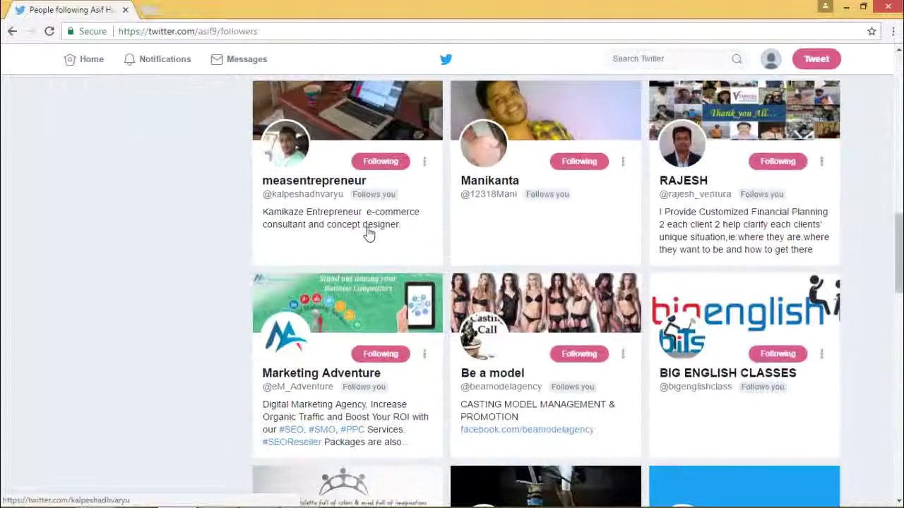
{"action": "scroll", "coordinate": [368, 230], "scroll_direction": "down", "scroll_amount": 3}
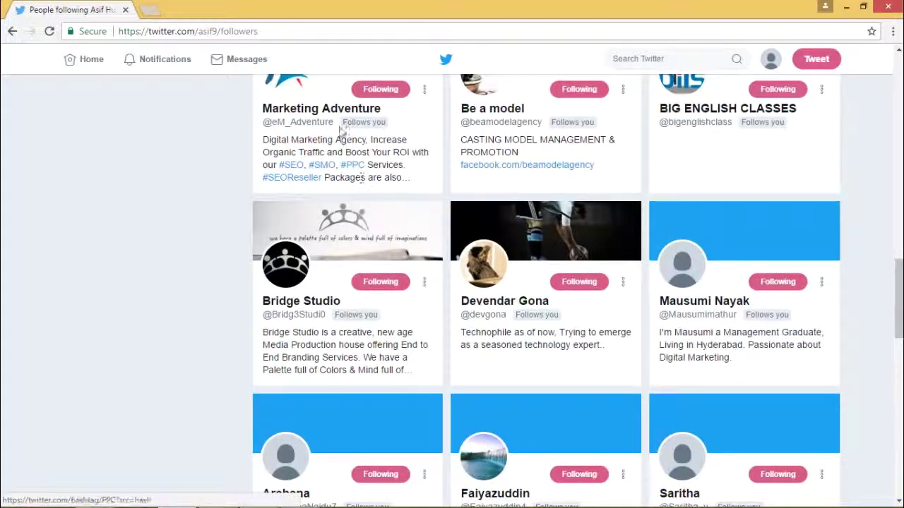
{"action": "left_click", "coordinate": [339, 108]}
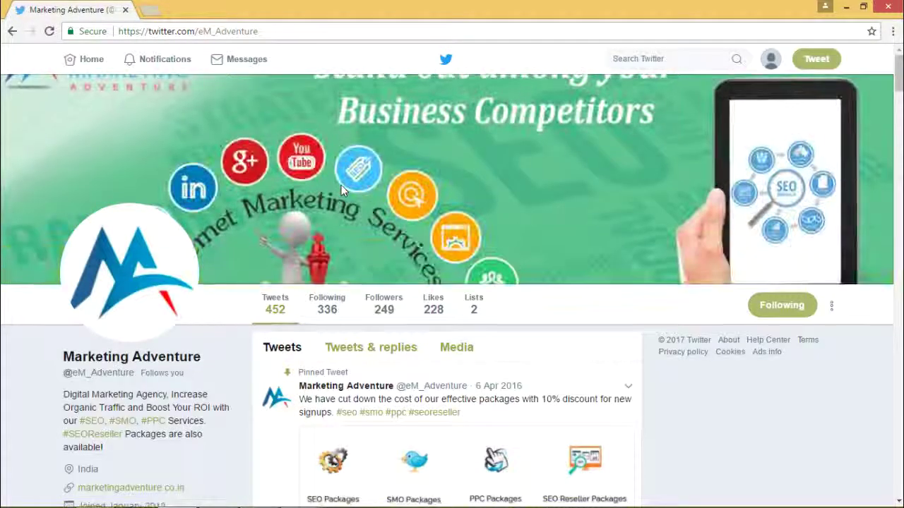
{"action": "scroll", "coordinate": [341, 185], "scroll_direction": "down", "scroll_amount": 4}
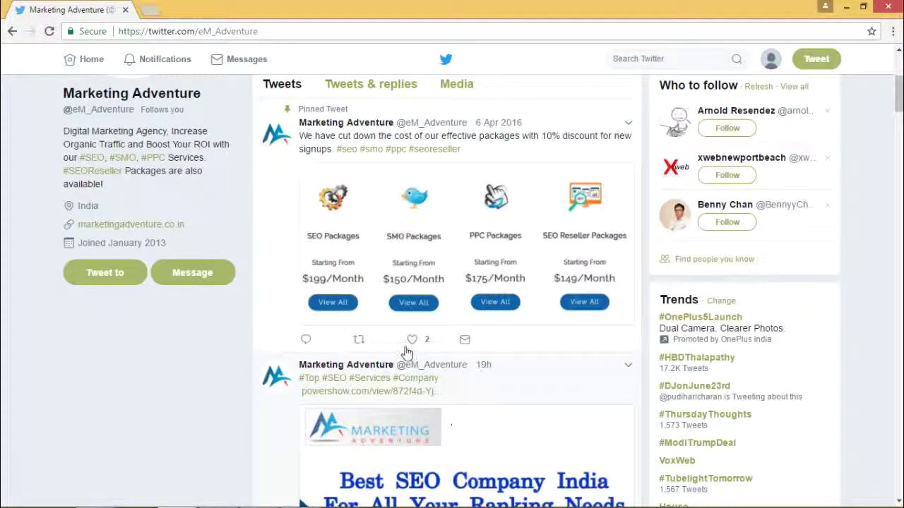
{"action": "left_click", "coordinate": [360, 341]}
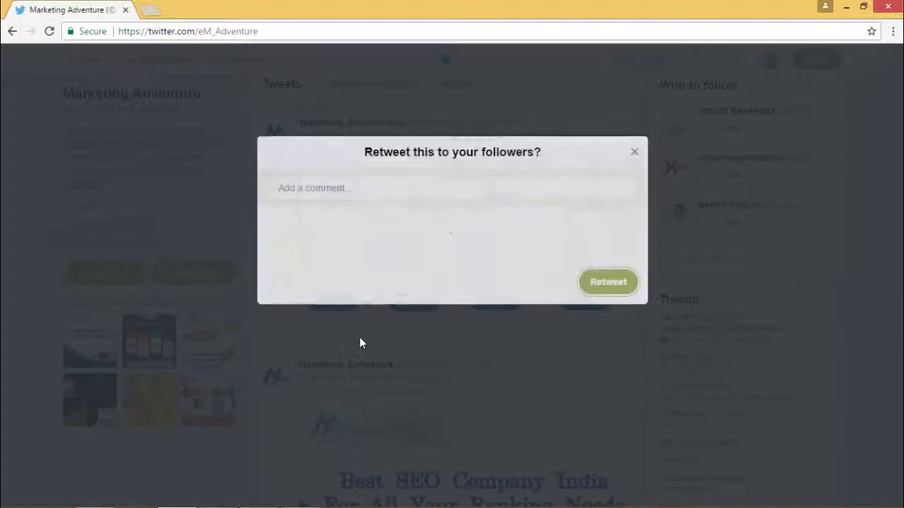
{"action": "left_click", "coordinate": [635, 155]}
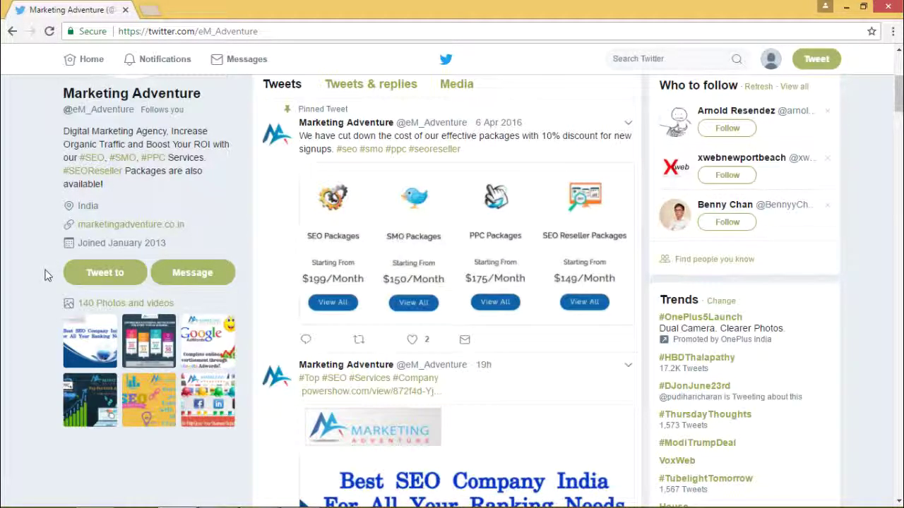
{"action": "scroll", "coordinate": [45, 276], "scroll_direction": "up", "scroll_amount": 4}
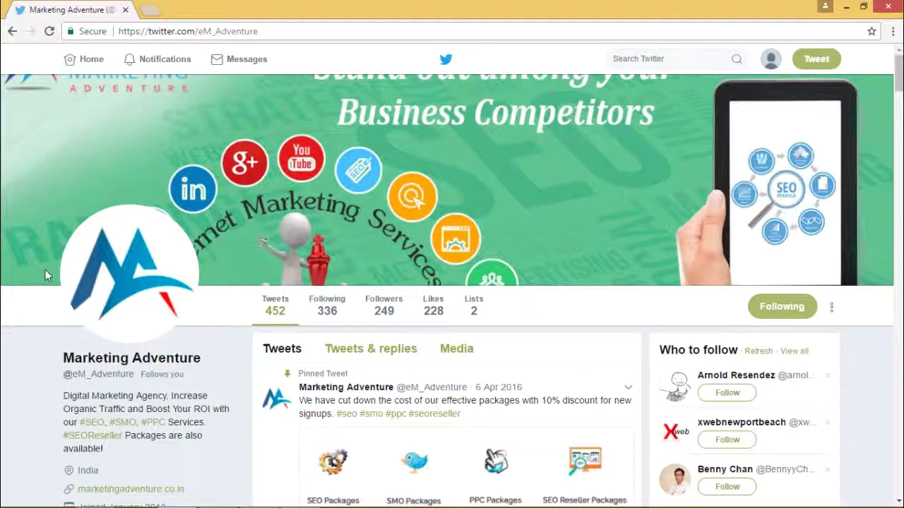